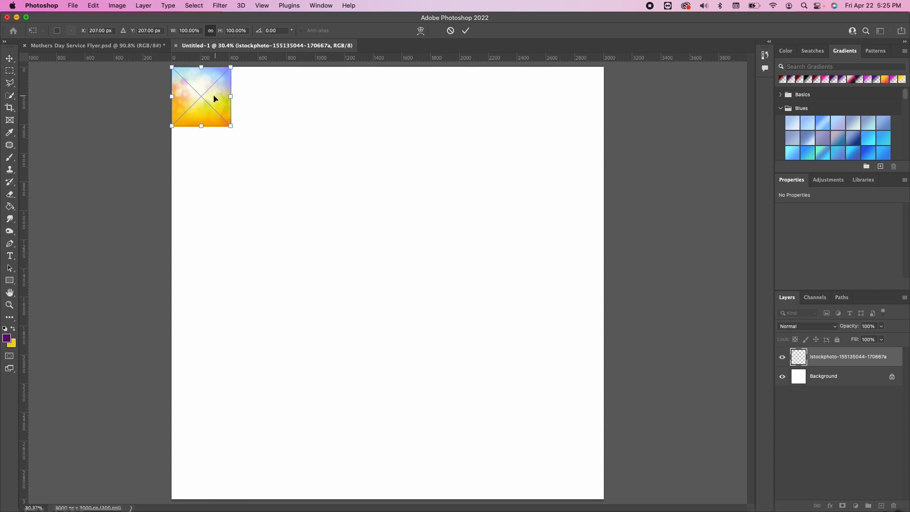
Commit the placed istockphoto bokeh image and scale it up proportionally to fill the whole 3000 px square canvas.
{"action": "key", "text": "Return"}
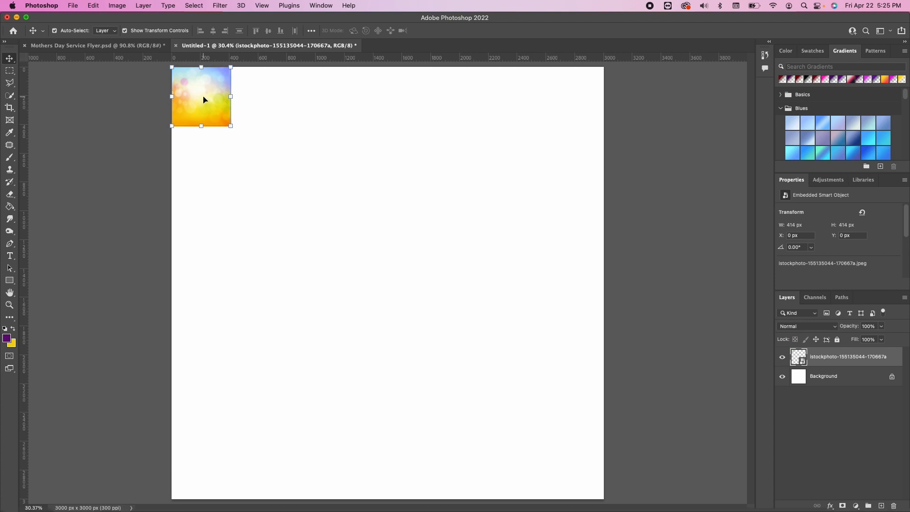
{"action": "left_click", "coordinate": [91, 6]}
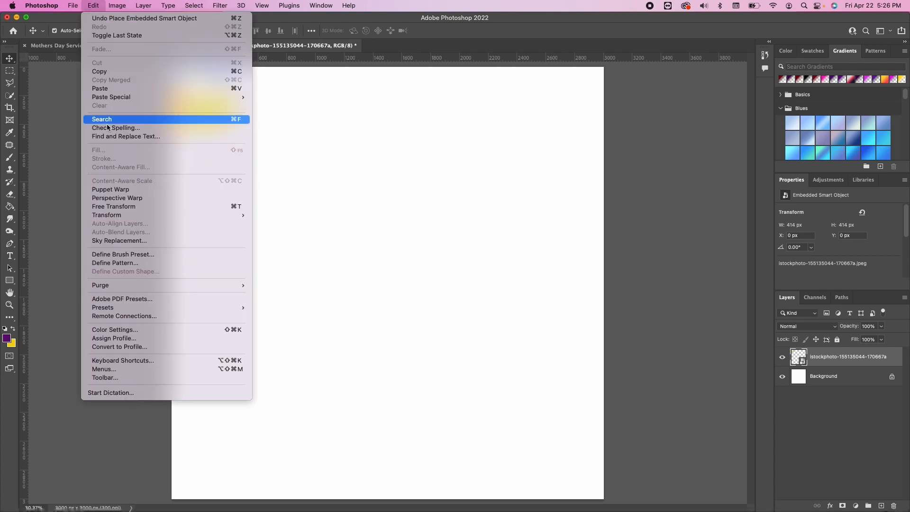
{"action": "mouse_move", "coordinate": [119, 219]}
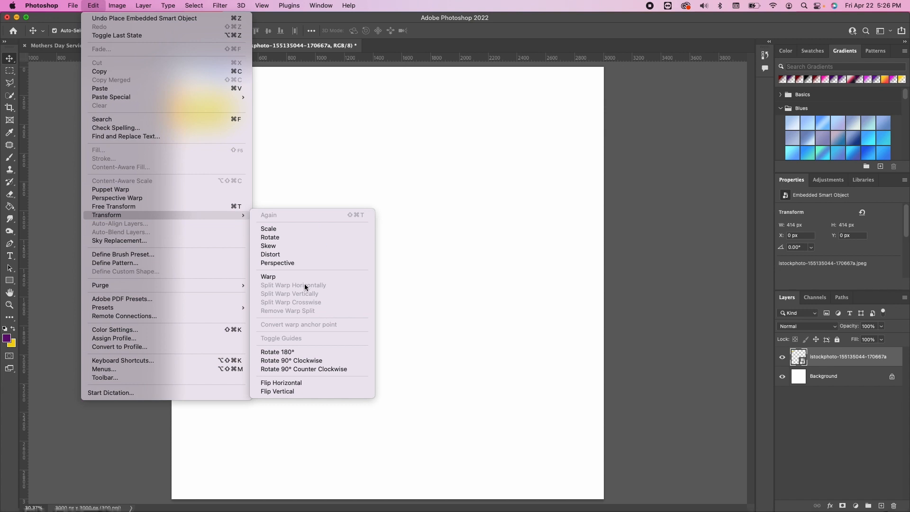
{"action": "left_click", "coordinate": [283, 229]}
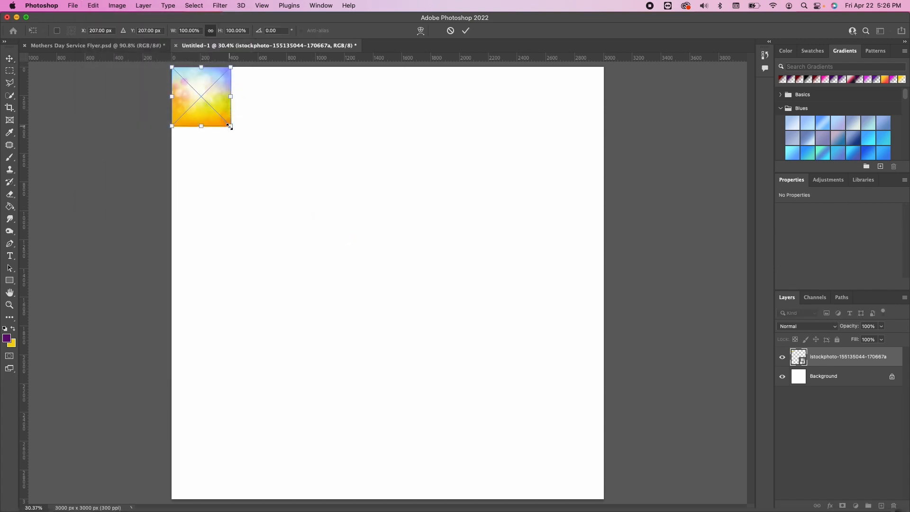
{"action": "left_click_drag", "start_coordinate": [231, 127], "coordinate": [610, 507]}
Place 8.webp above the bokeh image and enlarge it to about 5520 × 3110 px so it covers the canvas.
{"action": "left_click_drag", "start_coordinate": [633, 187], "coordinate": [356, 239]}
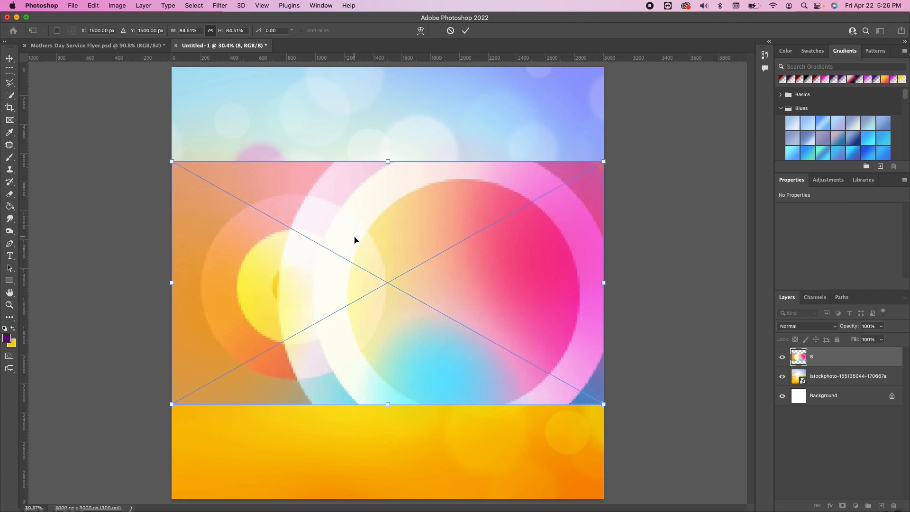
{"action": "left_click_drag", "start_coordinate": [352, 208], "coordinate": [356, 107]}
{"action": "left_click_drag", "start_coordinate": [174, 311], "coordinate": [1, 509]}
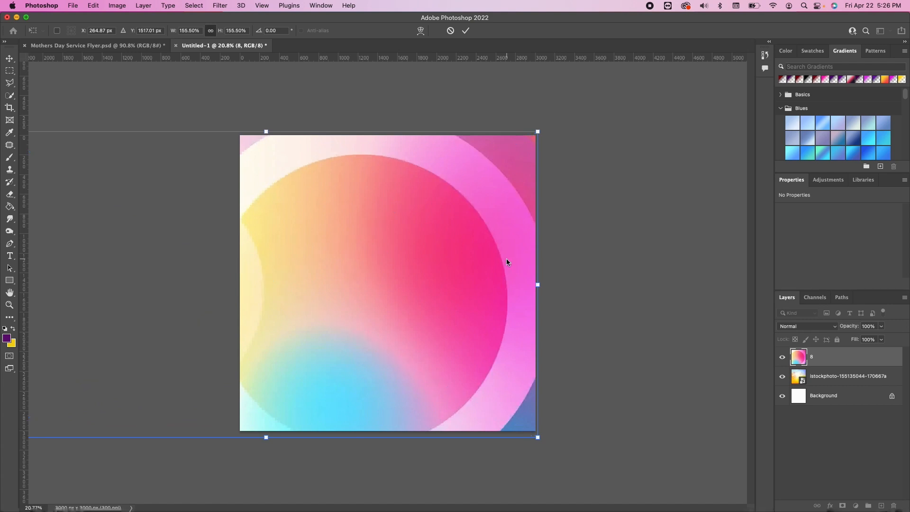
{"action": "key", "text": "Return"}
Set the blend mode of layer 8 to Soft Light and fit the canvas in view.
{"action": "left_click", "coordinate": [806, 327]}
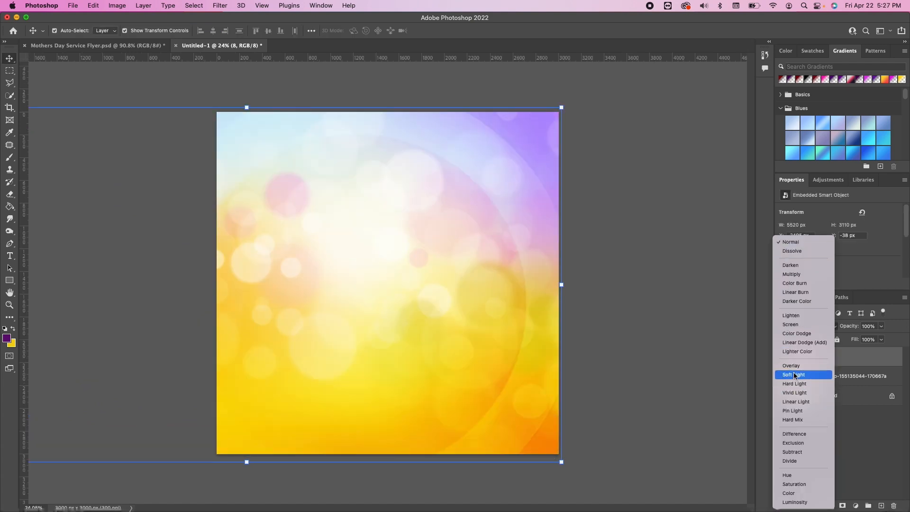
{"action": "left_click", "coordinate": [794, 375]}
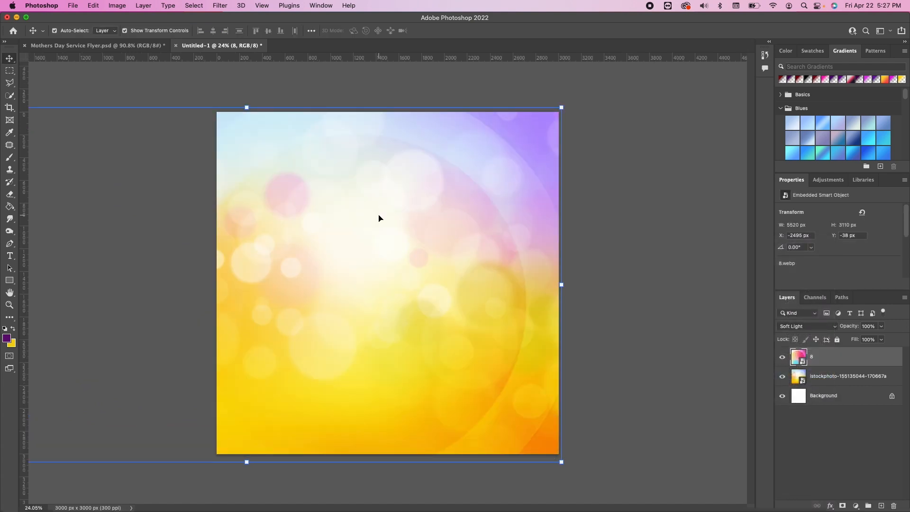
{"action": "key", "text": "super+0"}
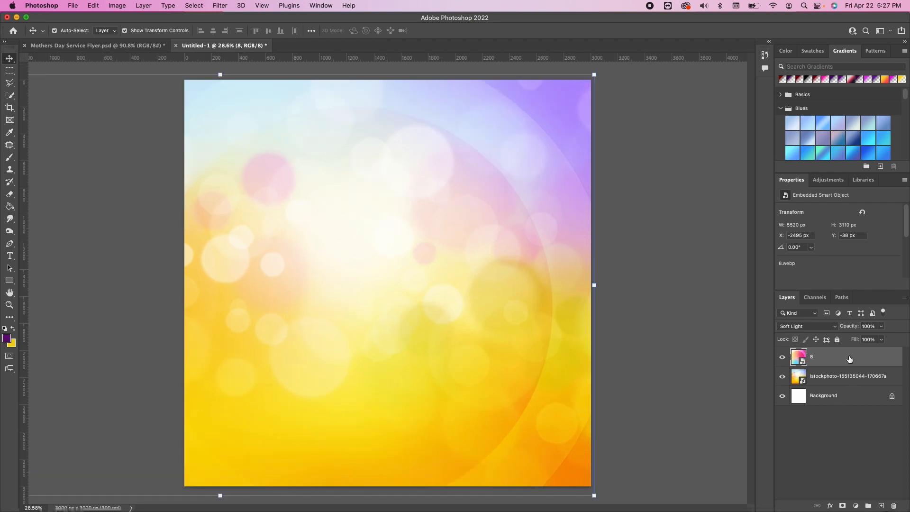
Add a Gradient fill layer above layer 8 that fades to transparent, with dark purple #5c066d as its starting stop color.
{"action": "left_click", "coordinate": [855, 506]}
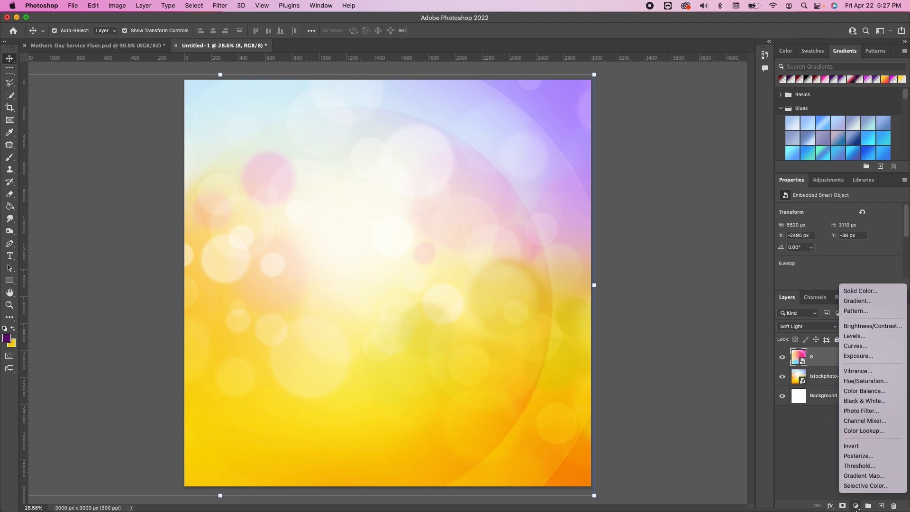
{"action": "left_click", "coordinate": [860, 300]}
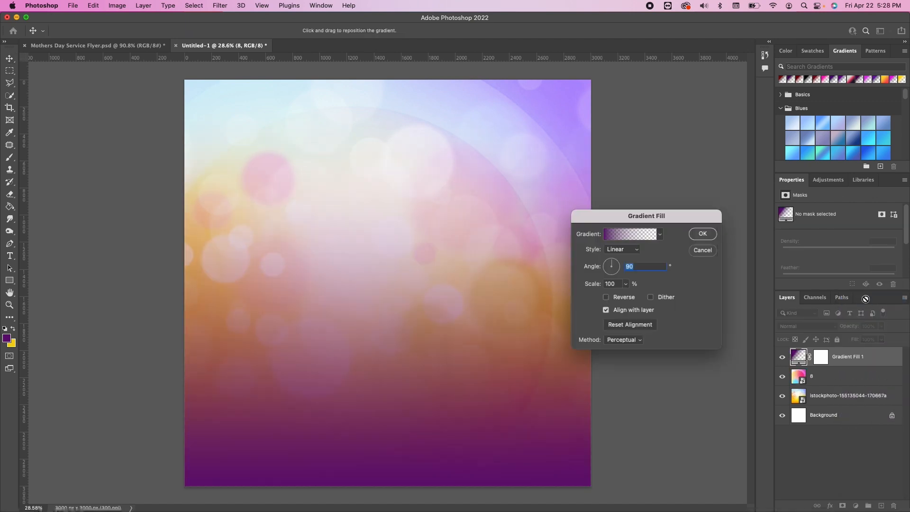
{"action": "left_click", "coordinate": [622, 236]}
{"action": "left_click", "coordinate": [509, 272]}
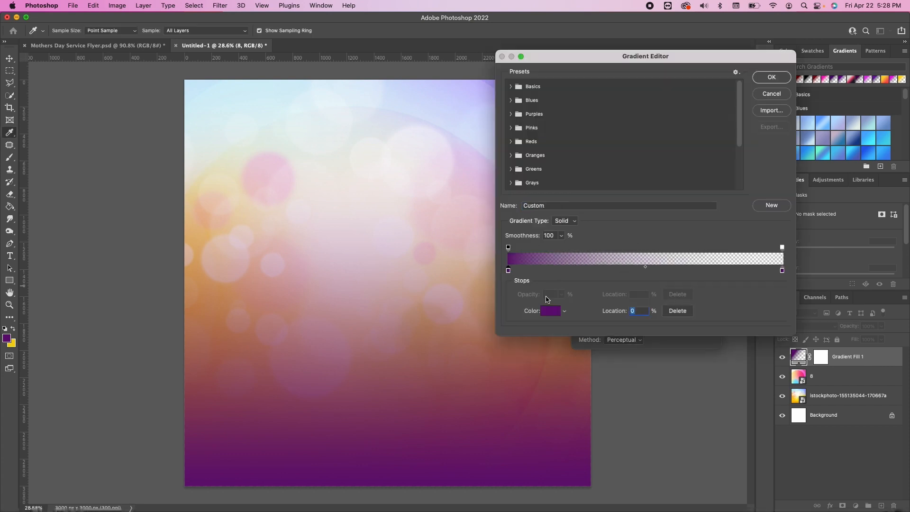
{"action": "left_click", "coordinate": [551, 310]}
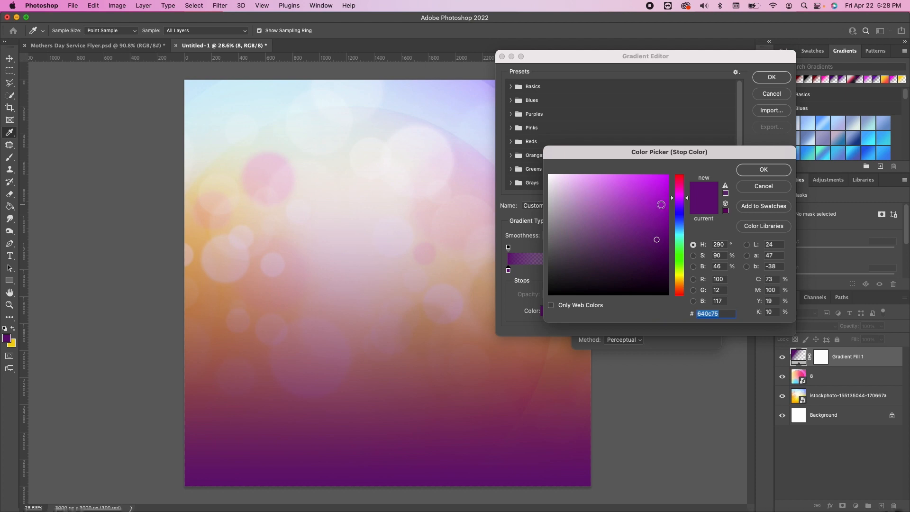
{"action": "left_click", "coordinate": [661, 205]}
{"action": "left_click_drag", "start_coordinate": [662, 224], "coordinate": [663, 242]}
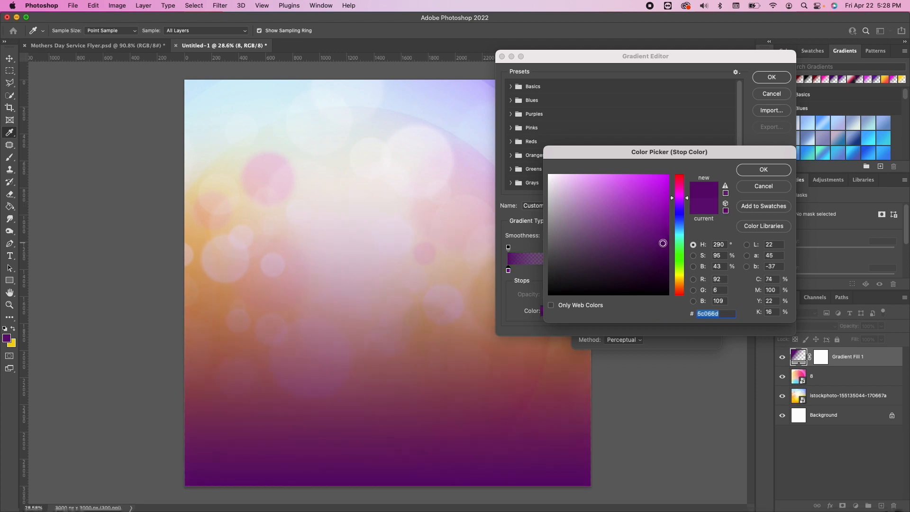
{"action": "left_click", "coordinate": [763, 170]}
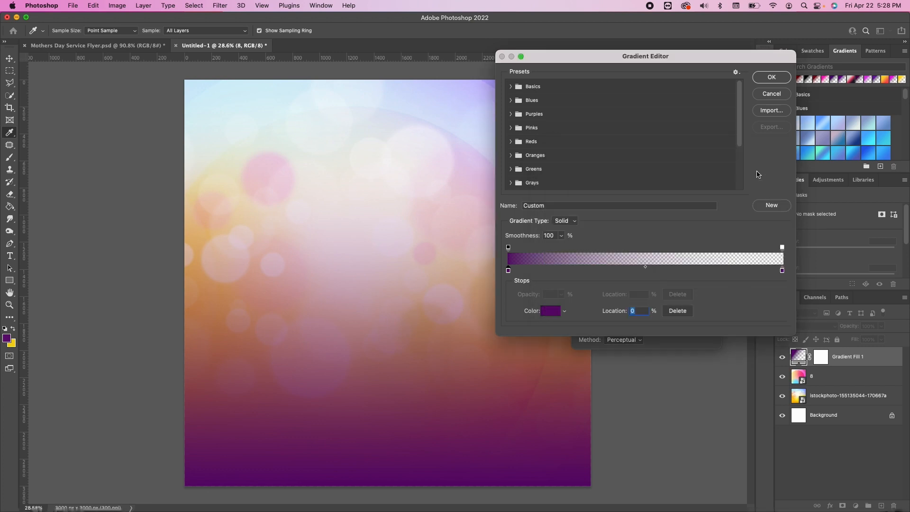
{"action": "left_click", "coordinate": [782, 271]}
{"action": "left_click", "coordinate": [769, 79]}
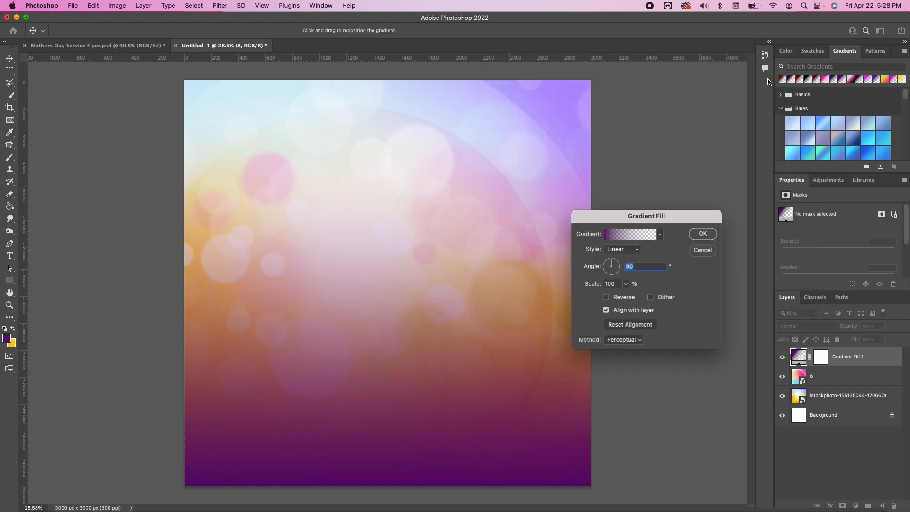
Set the gradient fill's angle to -53.59° so the purple falls from the upper-left of the canvas, and accept it.
{"action": "left_click", "coordinate": [617, 263]}
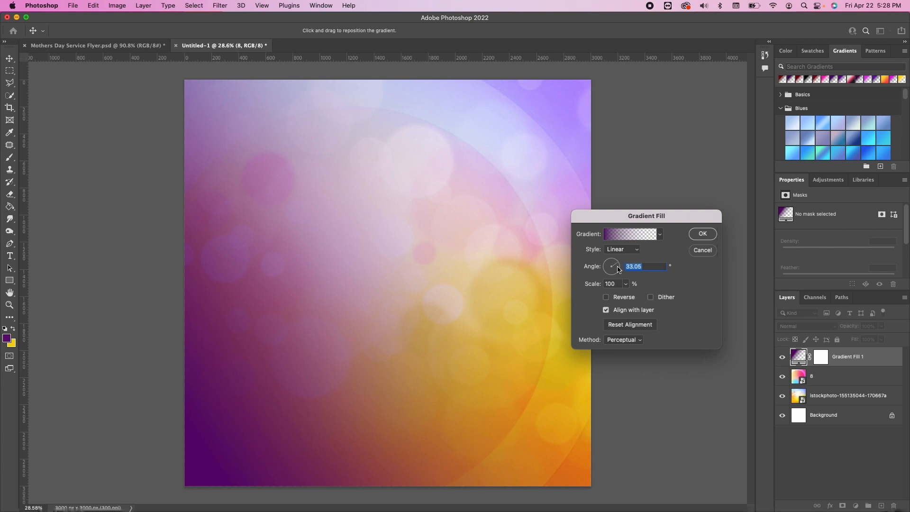
{"action": "left_click", "coordinate": [618, 268]}
{"action": "left_click", "coordinate": [619, 271]}
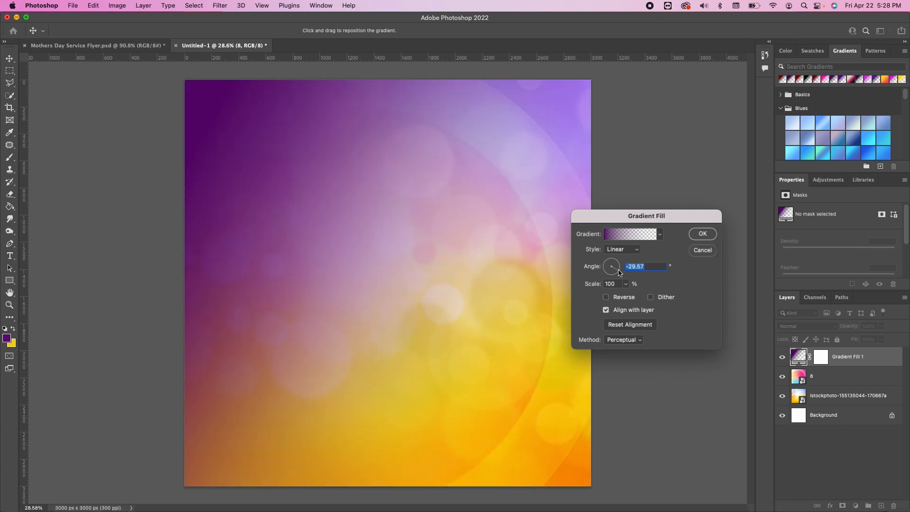
{"action": "left_click", "coordinate": [619, 267]}
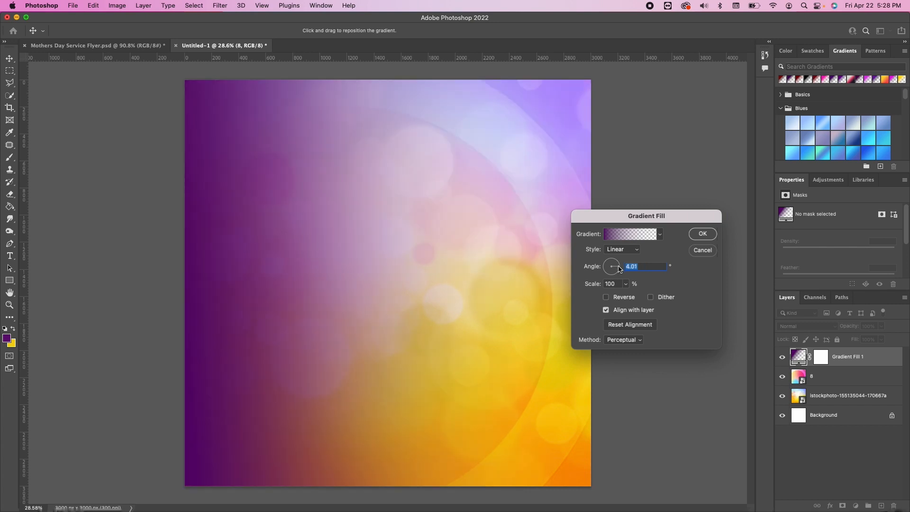
{"action": "left_click", "coordinate": [616, 274]}
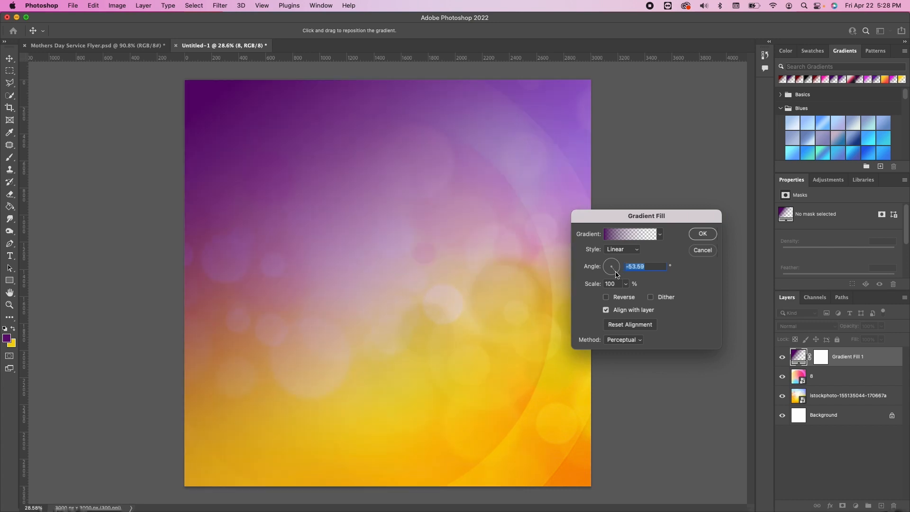
{"action": "left_click", "coordinate": [699, 232]}
Duplicate the Gradient Fill 1 layer and set the copy's gradient angle to 82.14°.
{"action": "left_click_drag", "start_coordinate": [877, 358], "coordinate": [881, 505]}
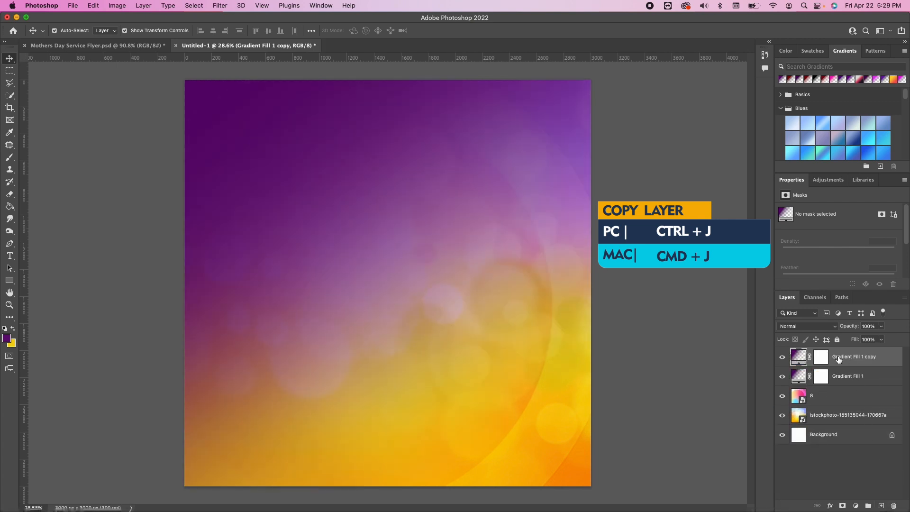
{"action": "double_click", "coordinate": [799, 356]}
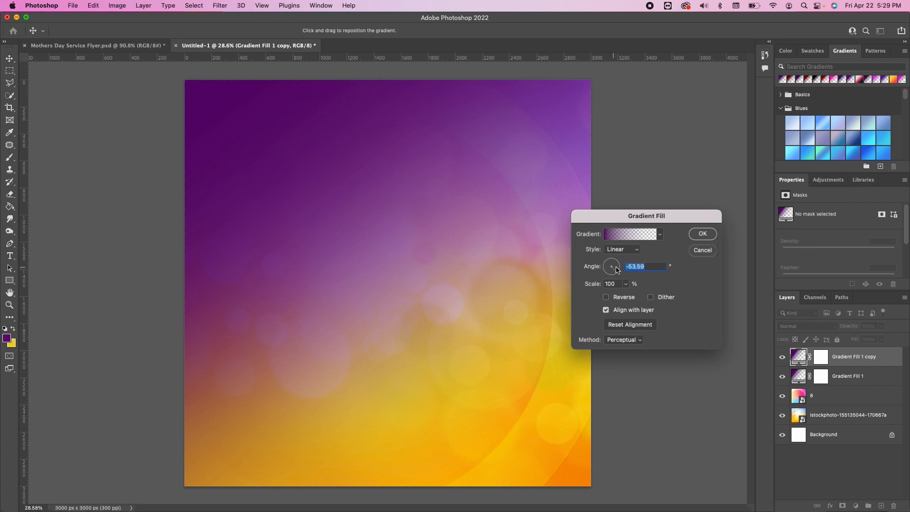
{"action": "left_click", "coordinate": [608, 265]}
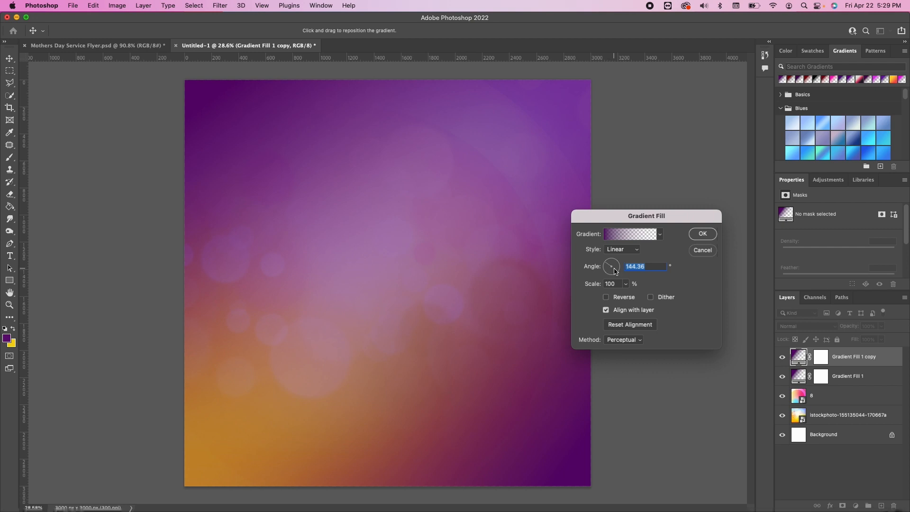
{"action": "left_click", "coordinate": [612, 266]}
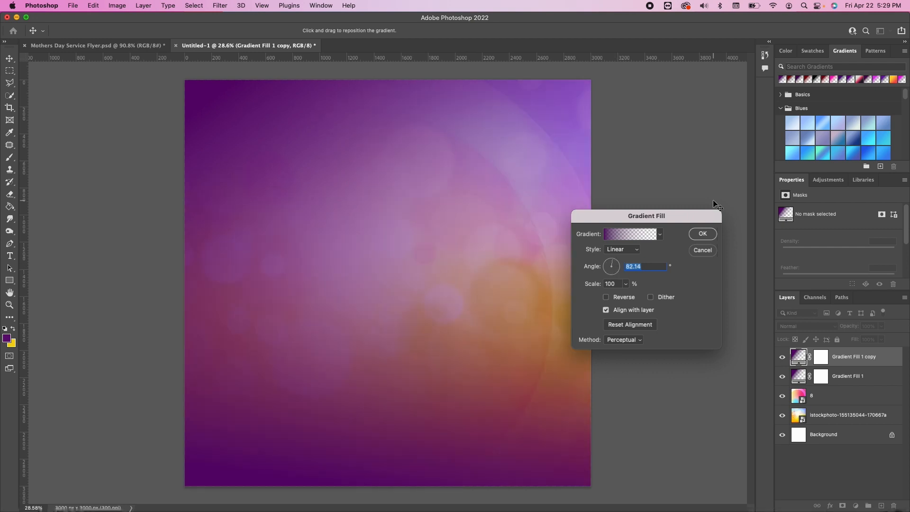
{"action": "left_click", "coordinate": [702, 235]}
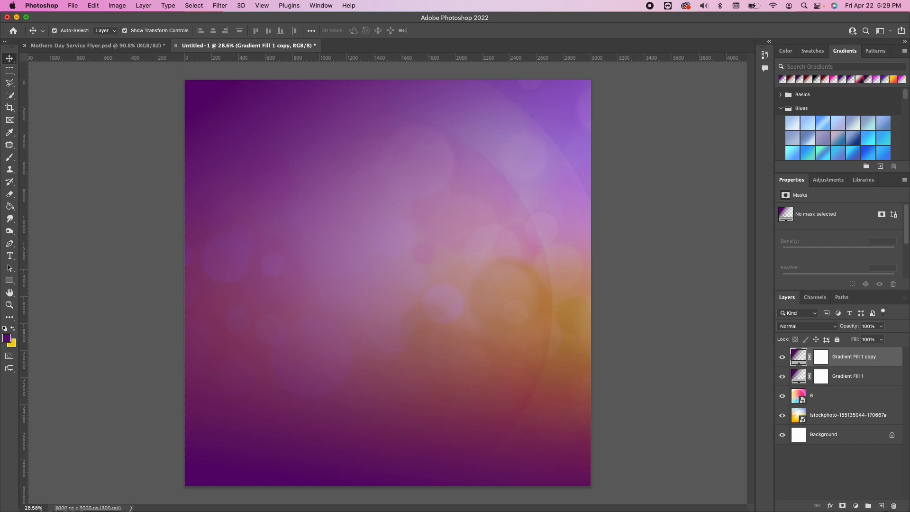
Place the FreeVector-Purple-Swirl-Background image from Finder and size it to about 3206 × 2404 px over the canvas's upper part.
{"action": "key", "text": "super+Tab"}
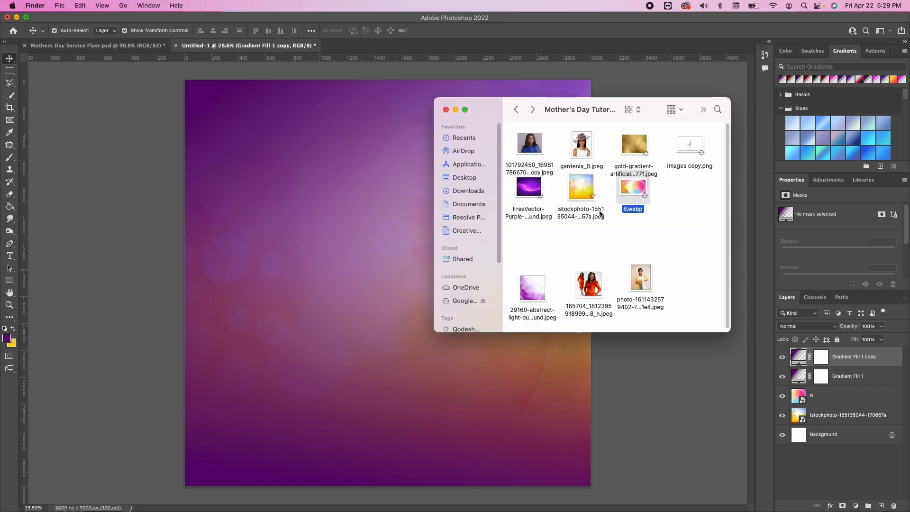
{"action": "left_click_drag", "start_coordinate": [528, 191], "coordinate": [272, 261]}
{"action": "left_click_drag", "start_coordinate": [317, 283], "coordinate": [317, 219]}
{"action": "left_click_drag", "start_coordinate": [591, 370], "coordinate": [619, 391]}
{"action": "left_click_drag", "start_coordinate": [306, 361], "coordinate": [291, 358]}
{"action": "key", "text": "Return"}
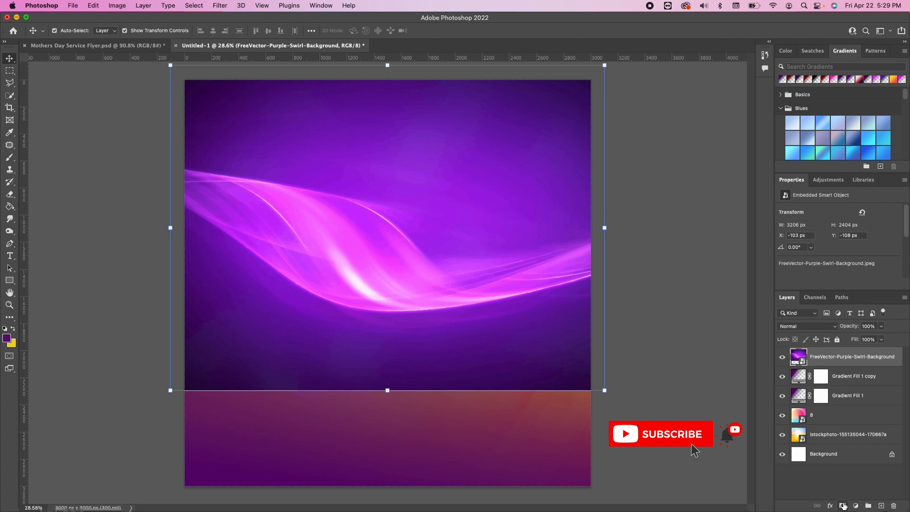
Add a layer mask to the purple swirl layer and fade out its lower edge in black with a 1300 px soft round brush at 0% hardness.
{"action": "left_click", "coordinate": [842, 506]}
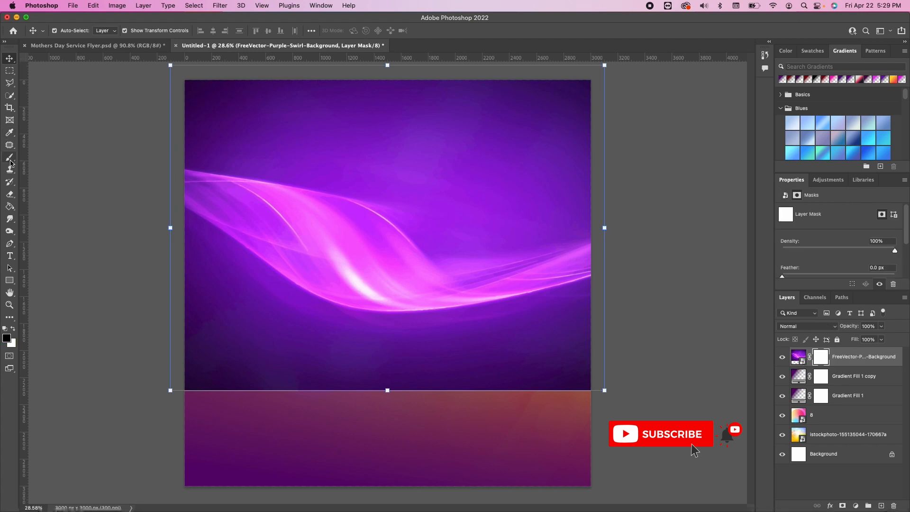
{"action": "left_click", "coordinate": [10, 158]}
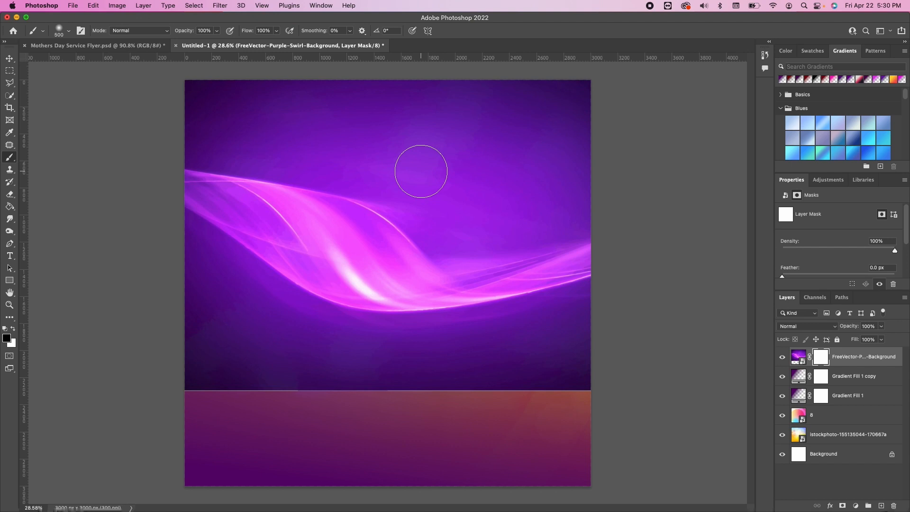
{"action": "key", "text": "bracketright"}
{"action": "key", "text": "bracketright"}
{"action": "key", "text": "bracketright"}
{"action": "key", "text": "bracketright"}
{"action": "key", "text": "bracketright"}
{"action": "key", "text": "bracketright"}
{"action": "key", "text": "bracketright"}
{"action": "key", "text": "bracketright"}
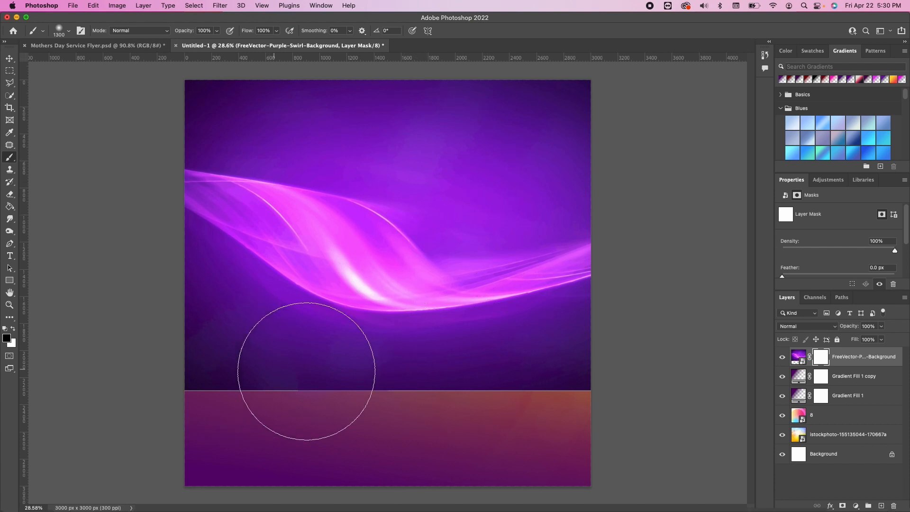
{"action": "right_click", "coordinate": [420, 192]}
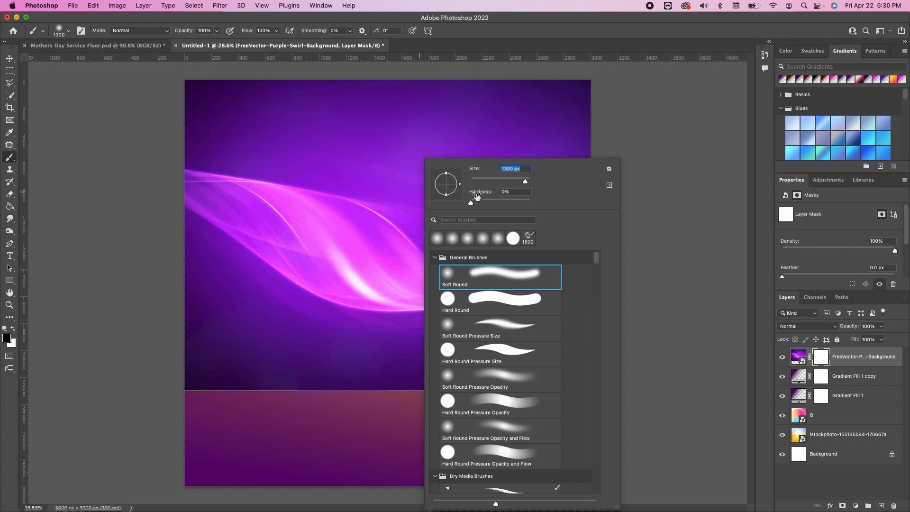
{"action": "mouse_move", "coordinate": [472, 203]}
{"action": "left_mouse_down"}
{"action": "mouse_move", "coordinate": [529, 203]}
{"action": "mouse_move", "coordinate": [471, 203]}
{"action": "left_mouse_up"}
{"action": "left_click", "coordinate": [660, 139]}
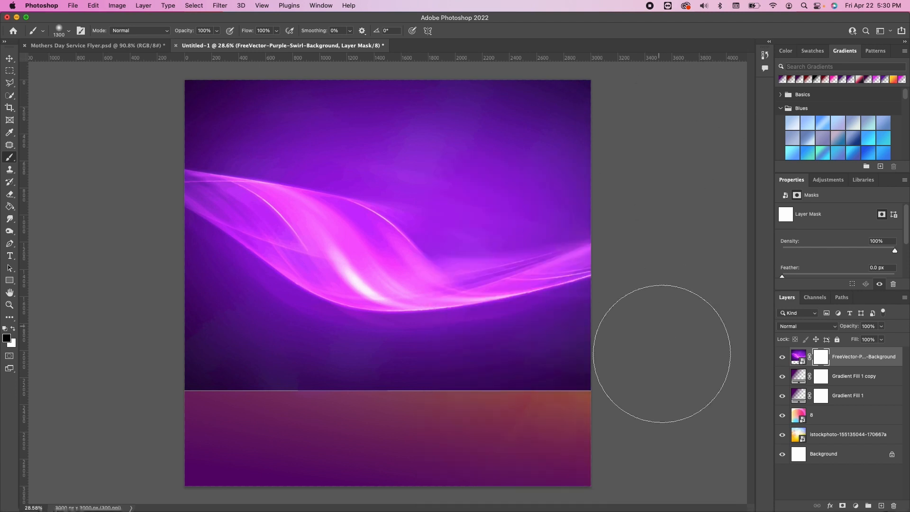
{"action": "mouse_move", "coordinate": [612, 430]}
{"action": "left_mouse_down"}
{"action": "mouse_move", "coordinate": [487, 450]}
{"action": "mouse_move", "coordinate": [376, 437]}
{"action": "mouse_move", "coordinate": [204, 437]}
{"action": "left_mouse_up"}
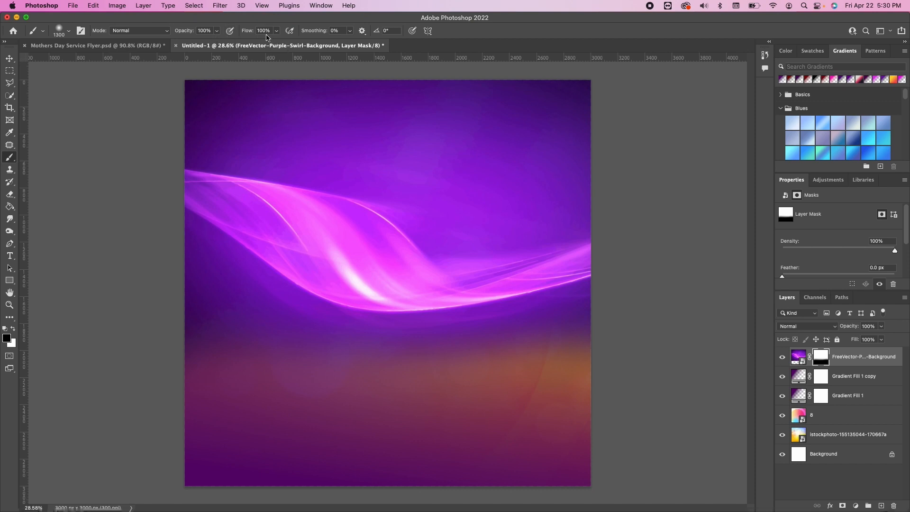
Add a Hue/Saturation adjustment clipped to the purple swirl layer and shift its hue to +102.
{"action": "left_click", "coordinate": [860, 358]}
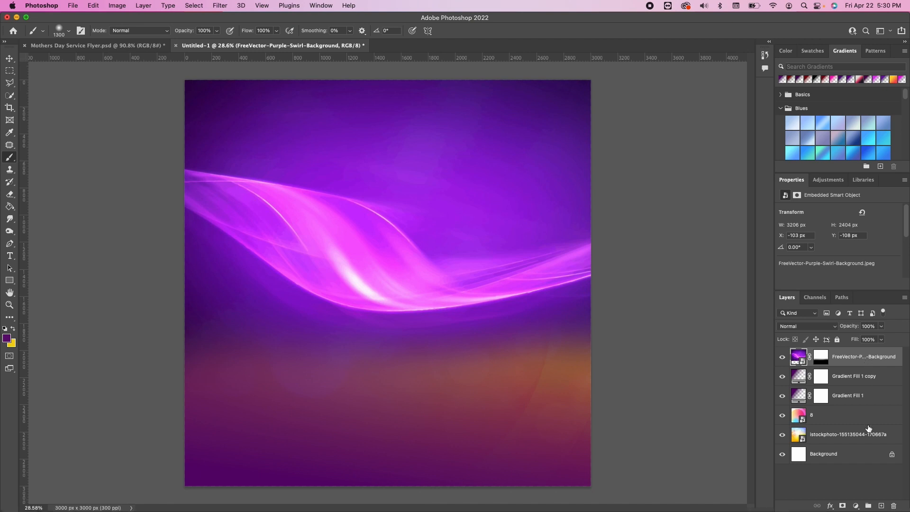
{"action": "left_click", "coordinate": [857, 505]}
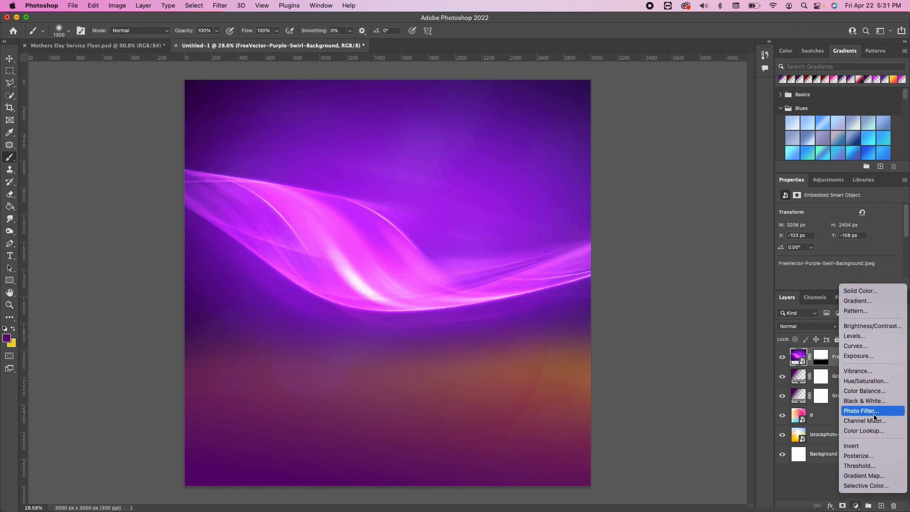
{"action": "left_click", "coordinate": [867, 382]}
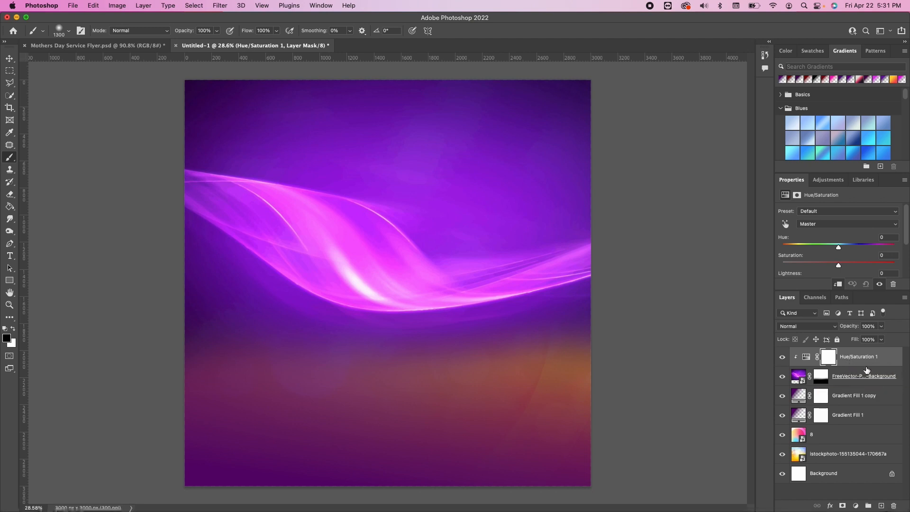
{"action": "scroll", "coordinate": [839, 234], "scroll_direction": "down", "scroll_amount": 2}
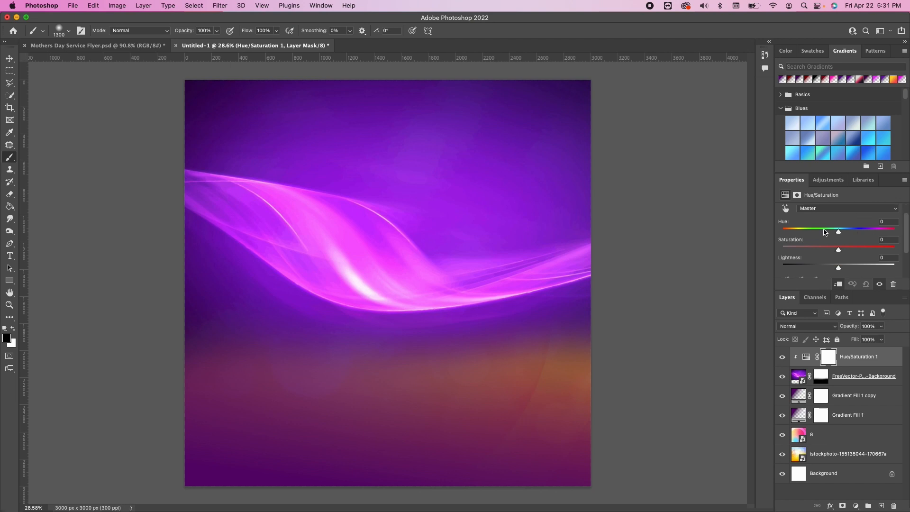
{"action": "left_click_drag", "start_coordinate": [838, 234], "coordinate": [879, 238]}
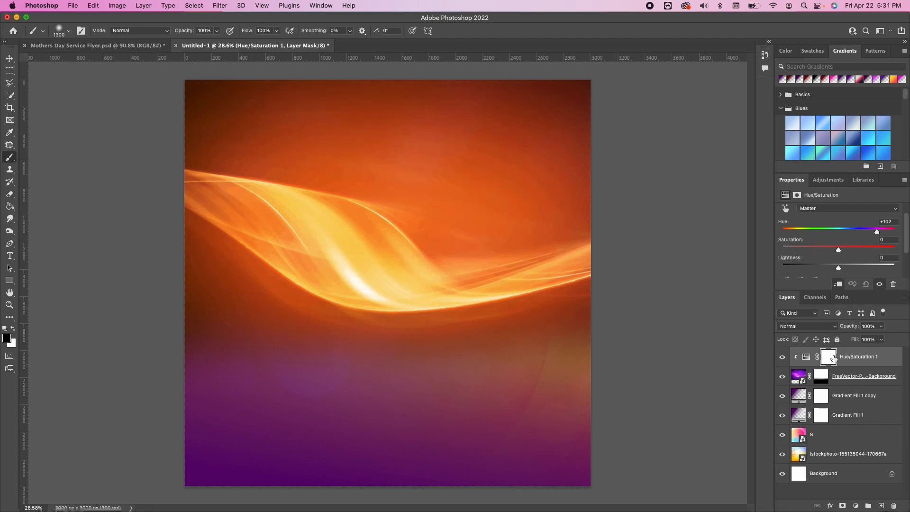
Paint black around the orange swirl on the Hue/Saturation mask with the 1300 px soft brush, and move the swirl image up to Y -538 px.
{"action": "left_click", "coordinate": [838, 359]}
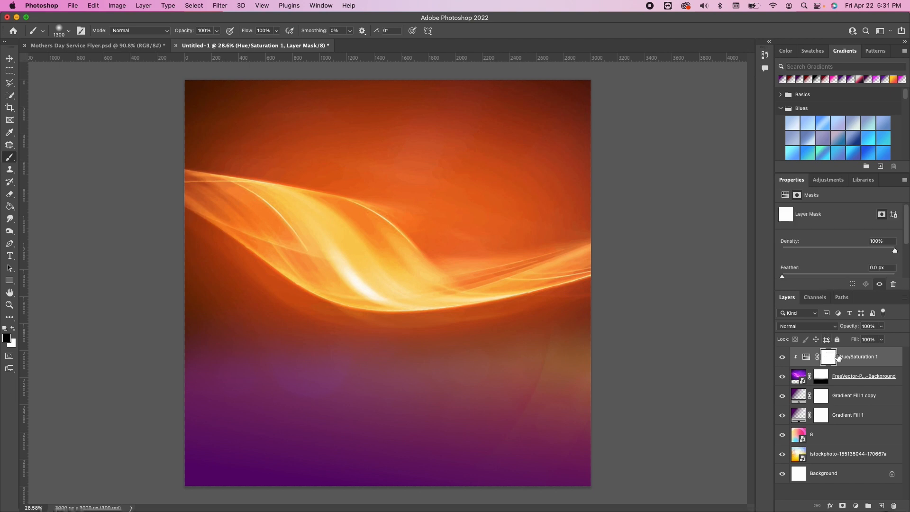
{"action": "mouse_move", "coordinate": [604, 111]}
{"action": "left_mouse_down"}
{"action": "mouse_move", "coordinate": [351, 64]}
{"action": "mouse_move", "coordinate": [530, 87]}
{"action": "mouse_move", "coordinate": [517, 123]}
{"action": "mouse_move", "coordinate": [567, 127]}
{"action": "mouse_move", "coordinate": [511, 150]}
{"action": "mouse_move", "coordinate": [317, 78]}
{"action": "mouse_move", "coordinate": [172, 73]}
{"action": "mouse_move", "coordinate": [212, 62]}
{"action": "mouse_move", "coordinate": [470, 113]}
{"action": "mouse_move", "coordinate": [497, 142]}
{"action": "mouse_move", "coordinate": [678, 146]}
{"action": "mouse_move", "coordinate": [645, 152]}
{"action": "mouse_move", "coordinate": [467, 132]}
{"action": "mouse_move", "coordinate": [262, 82]}
{"action": "left_mouse_up"}
{"action": "left_click_drag", "start_coordinate": [180, 377], "coordinate": [104, 347]}
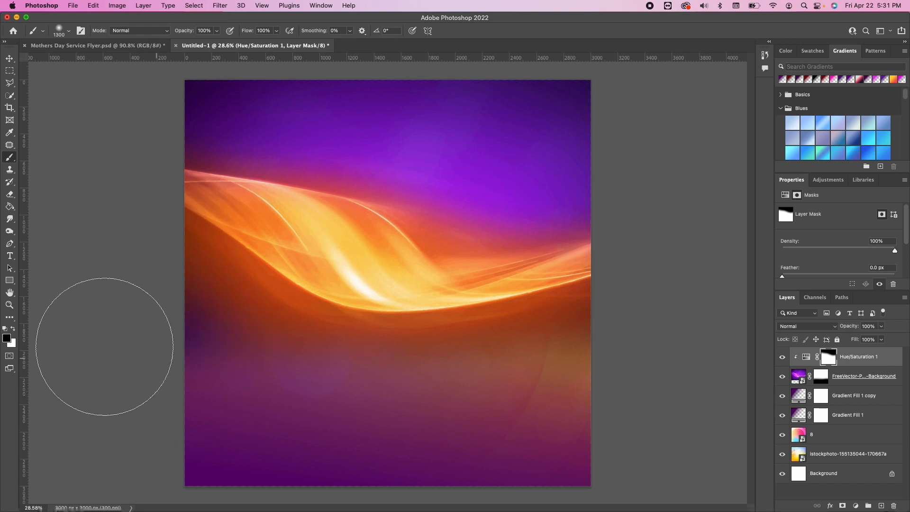
{"action": "left_click_drag", "start_coordinate": [639, 420], "coordinate": [666, 410]}
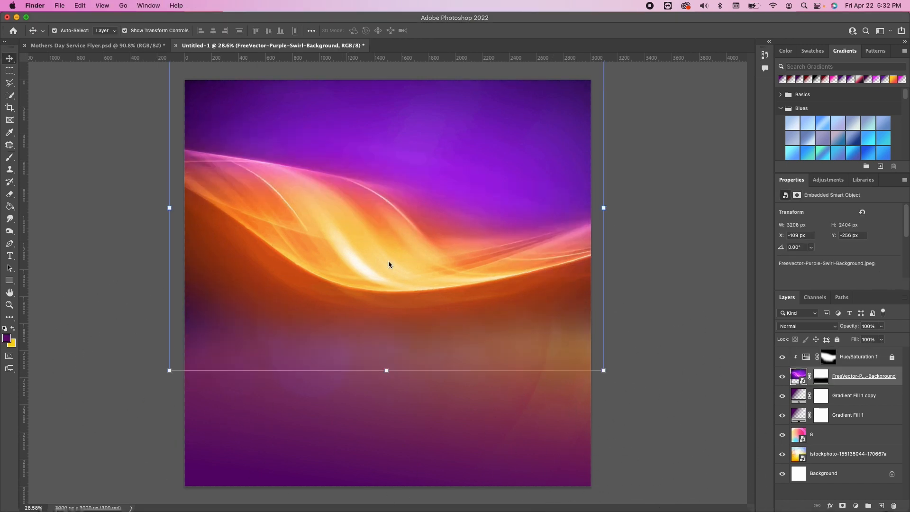
{"action": "left_click_drag", "start_coordinate": [360, 250], "coordinate": [358, 227]}
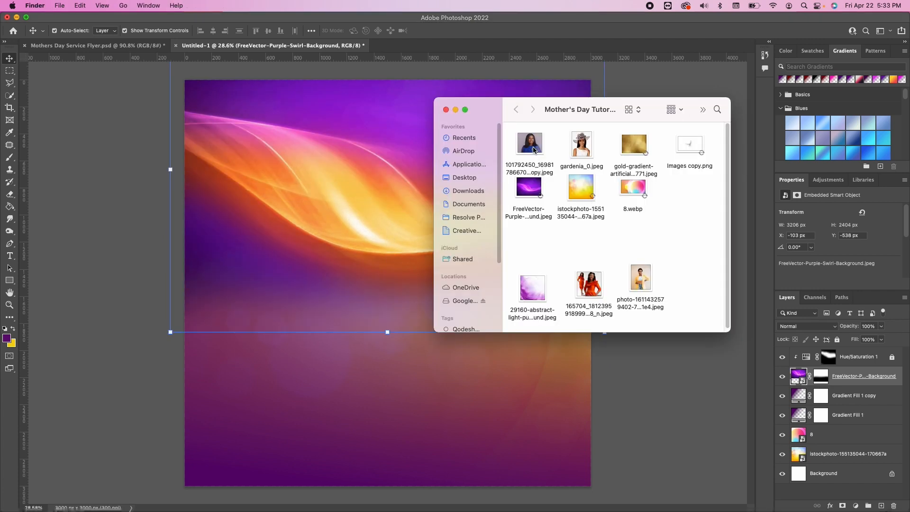
Place the portrait of the woman in blue lace from Finder and convert it from a smart object to a pixel layer, retaining its transforms.
{"action": "left_click_drag", "start_coordinate": [535, 150], "coordinate": [426, 273]}
{"action": "key", "text": "Return"}
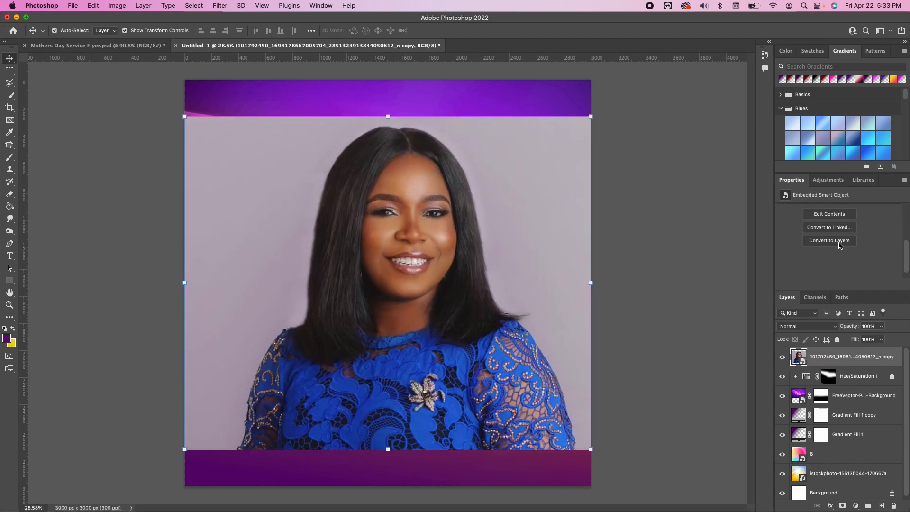
{"action": "left_click", "coordinate": [842, 241]}
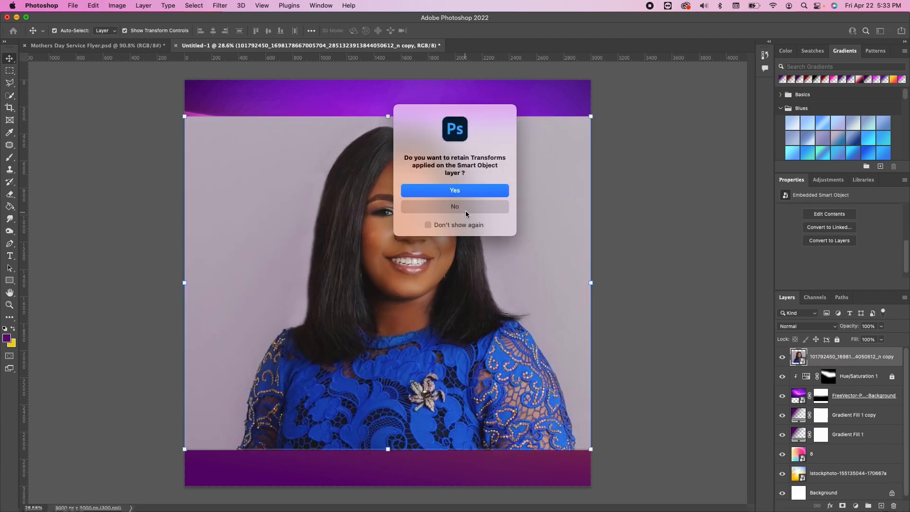
{"action": "left_click", "coordinate": [473, 193]}
Remove the background of the blue lace portrait and scale it down in the canvas's upper right.
{"action": "scroll", "coordinate": [870, 278], "scroll_direction": "down", "scroll_amount": 5}
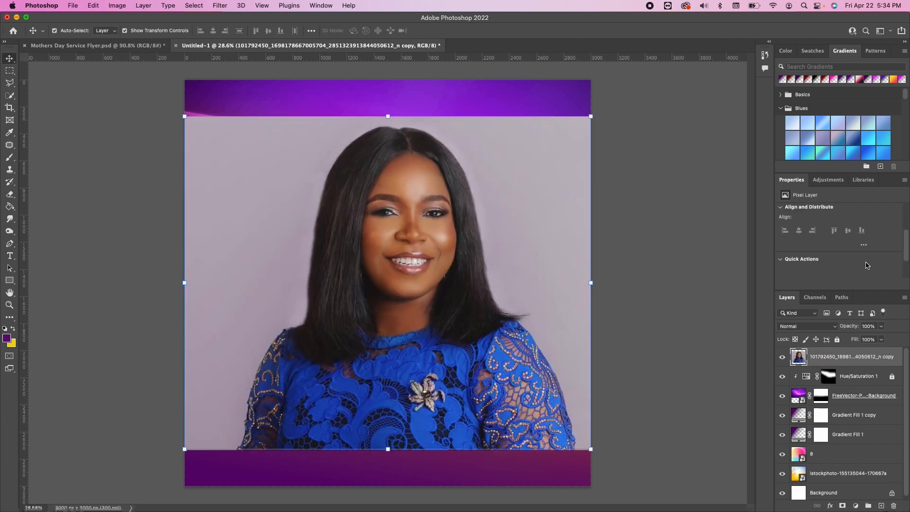
{"action": "left_click", "coordinate": [824, 243]}
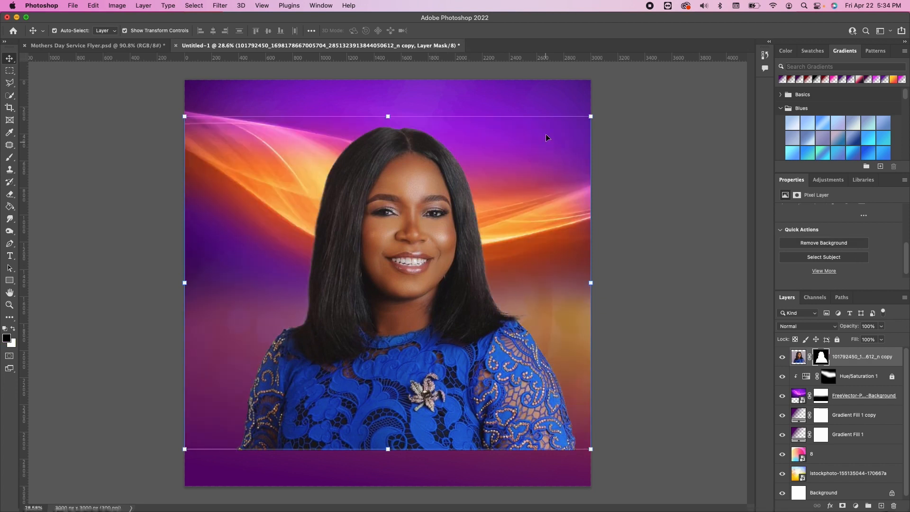
{"action": "left_click_drag", "start_coordinate": [591, 116], "coordinate": [433, 245]}
{"action": "left_click_drag", "start_coordinate": [327, 346], "coordinate": [434, 221]}
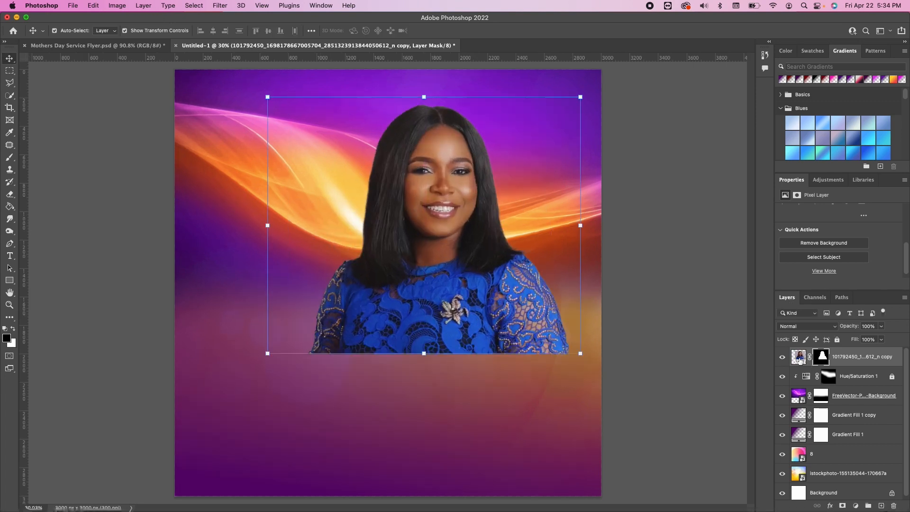
Apply Brightness/Contrast to the blue lace portrait's pixels with brightness 17 and contrast 70.
{"action": "left_click", "coordinate": [801, 358]}
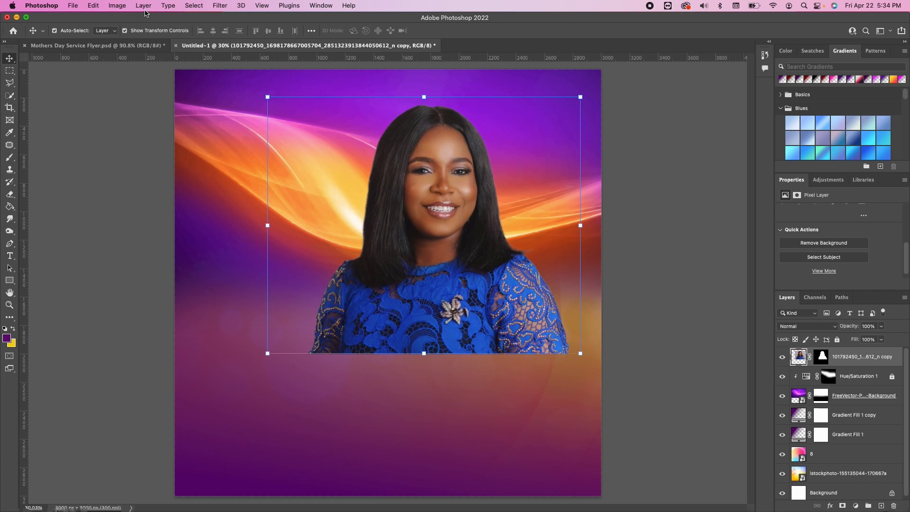
{"action": "left_click", "coordinate": [117, 6]}
{"action": "mouse_move", "coordinate": [190, 32]}
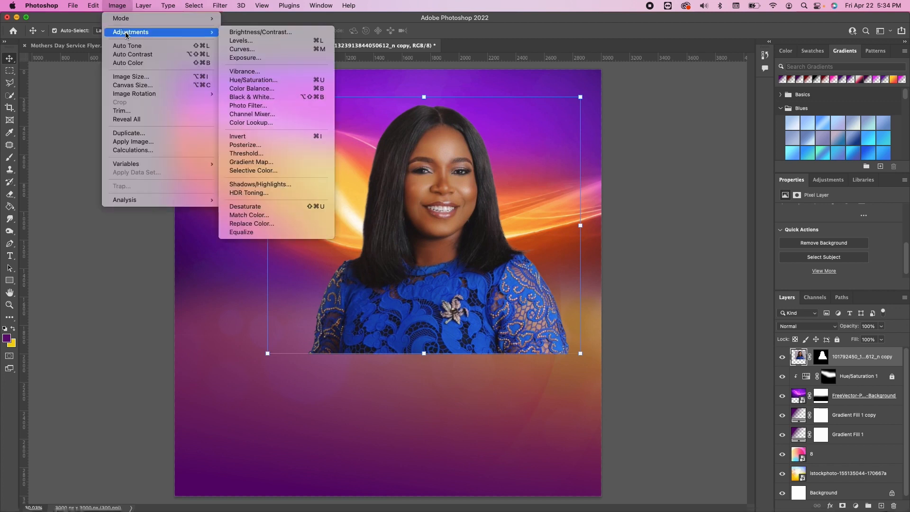
{"action": "left_click", "coordinate": [268, 33]}
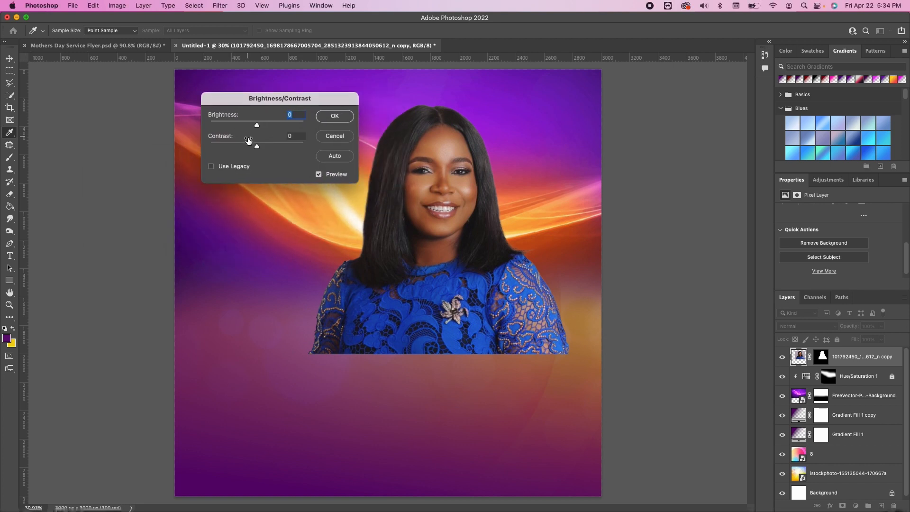
{"action": "left_click_drag", "start_coordinate": [260, 150], "coordinate": [290, 155]}
{"action": "left_click_drag", "start_coordinate": [258, 129], "coordinate": [263, 128]}
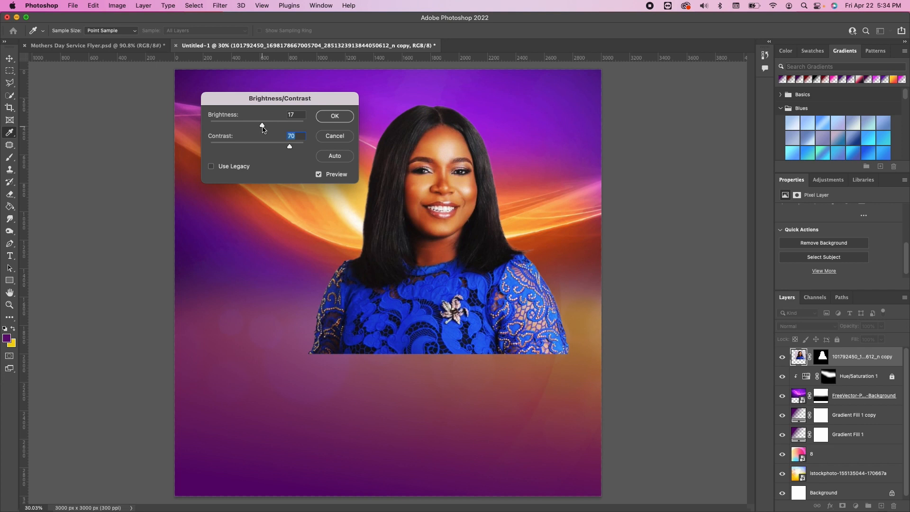
{"action": "left_click", "coordinate": [335, 116]}
{"action": "key", "text": "v"}
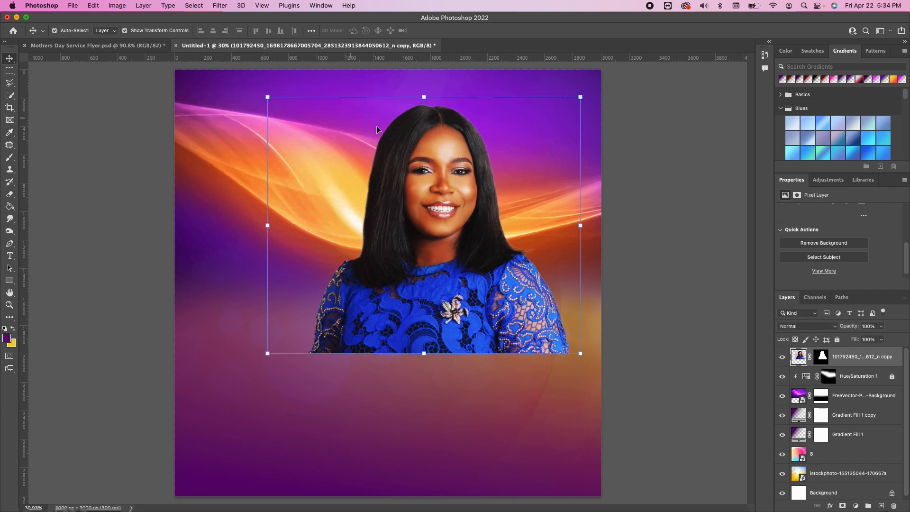
Apply the blue lace portrait's layer mask permanently to its pixels and deselect the layer.
{"action": "right_click", "coordinate": [824, 356]}
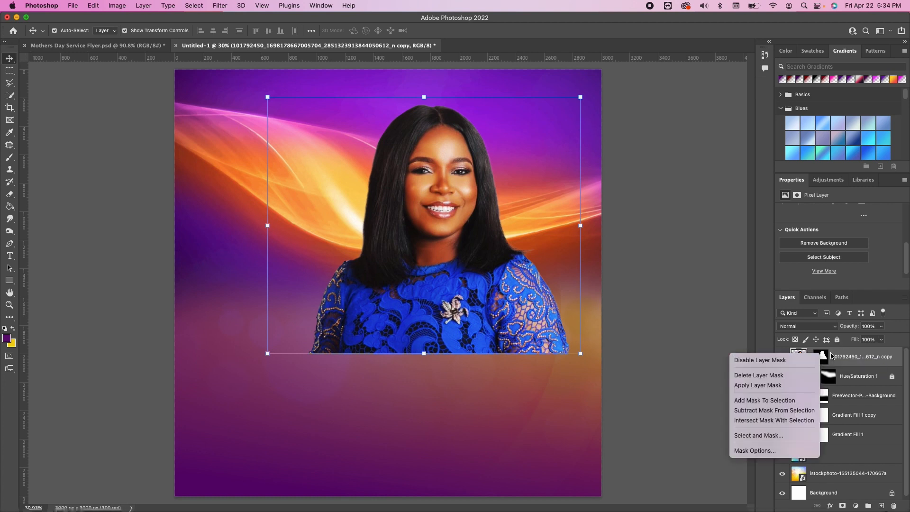
{"action": "left_click", "coordinate": [825, 357]}
{"action": "right_click", "coordinate": [828, 356]}
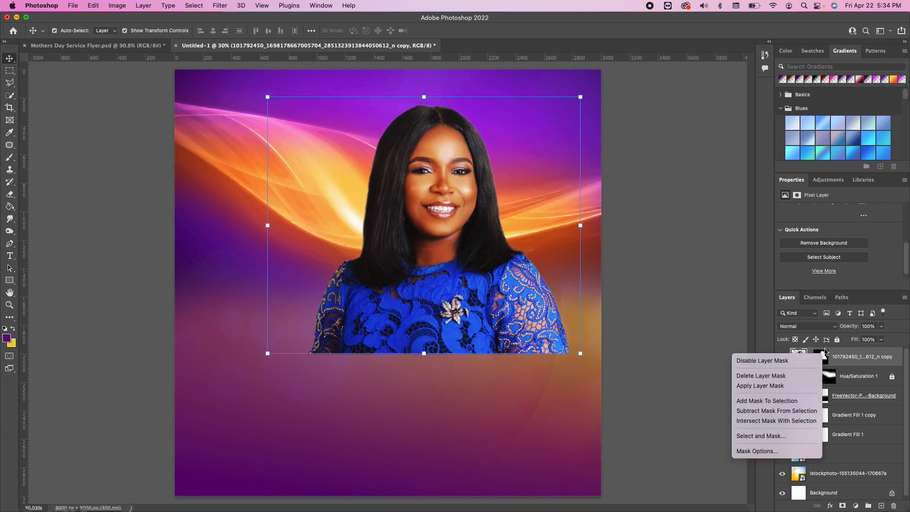
{"action": "left_click", "coordinate": [760, 387]}
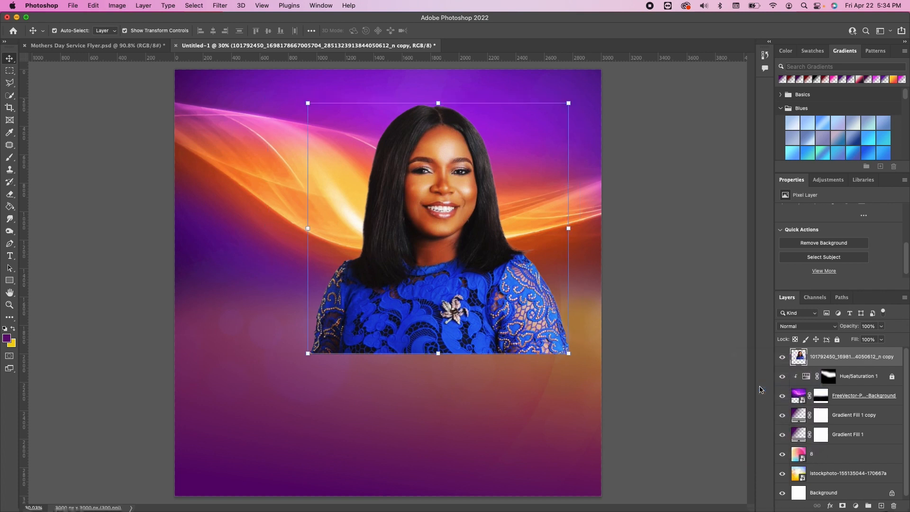
{"action": "left_click", "coordinate": [647, 294]}
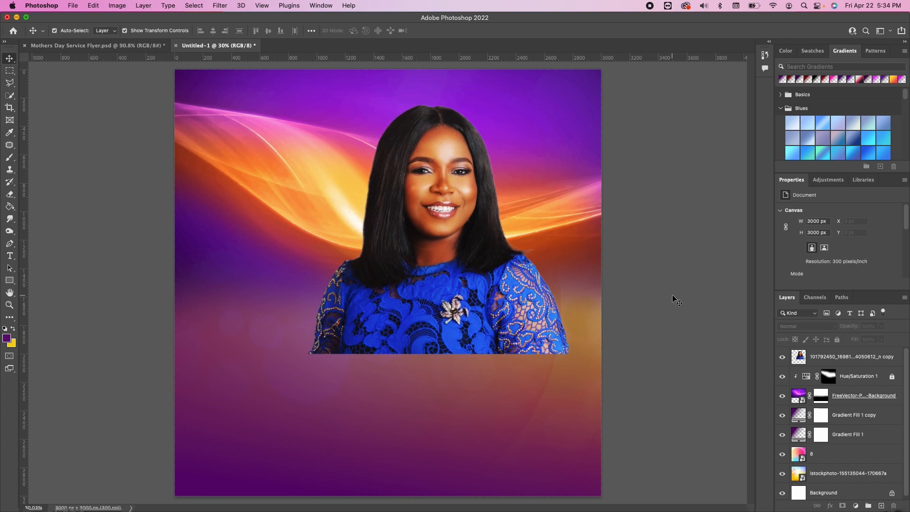
Add a new layer mask to the blue lace portrait and fade out its lower edge in black with a 1100 px soft brush.
{"action": "left_click", "coordinate": [835, 358]}
{"action": "left_click", "coordinate": [843, 507]}
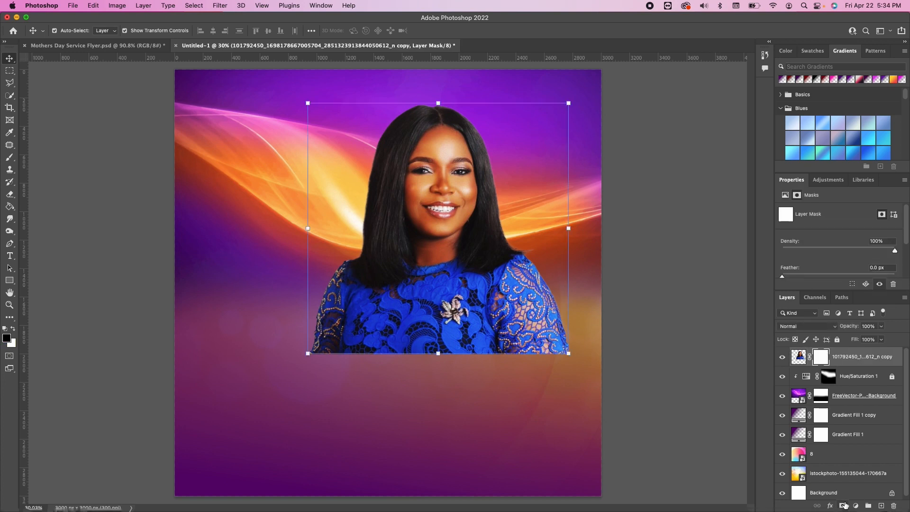
{"action": "left_click", "coordinate": [9, 157]}
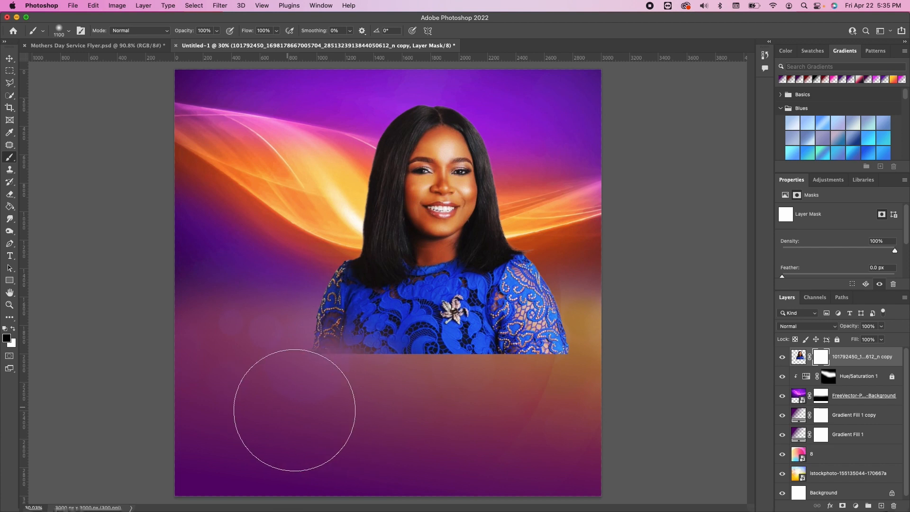
{"action": "mouse_move", "coordinate": [279, 397]}
{"action": "left_mouse_down"}
{"action": "mouse_move", "coordinate": [444, 414]}
{"action": "mouse_move", "coordinate": [466, 403]}
{"action": "left_mouse_up"}
{"action": "key", "text": "v"}
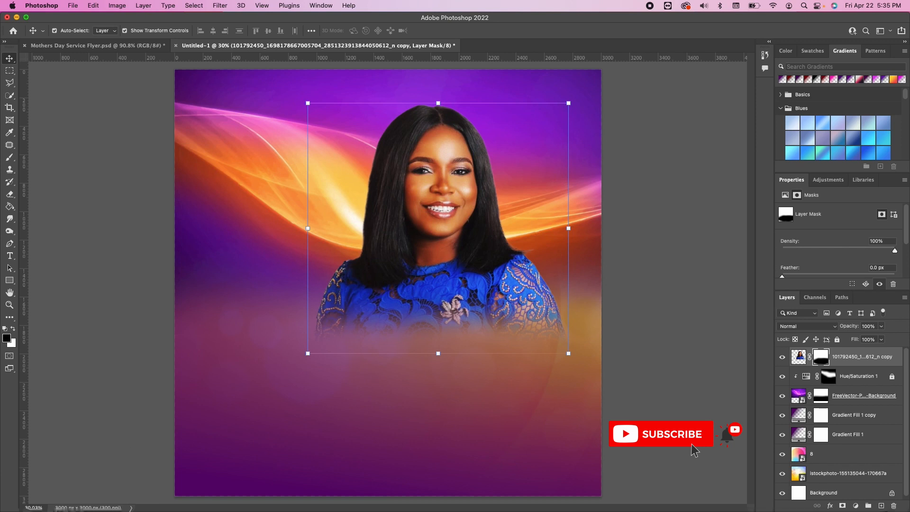
Place the gardenia_0 image from Finder centred on the canvas at 2454 × 3000 px.
{"action": "key", "text": "super+Tab"}
{"action": "left_click_drag", "start_coordinate": [581, 152], "coordinate": [309, 285]}
{"action": "left_click_drag", "start_coordinate": [390, 288], "coordinate": [399, 285]}
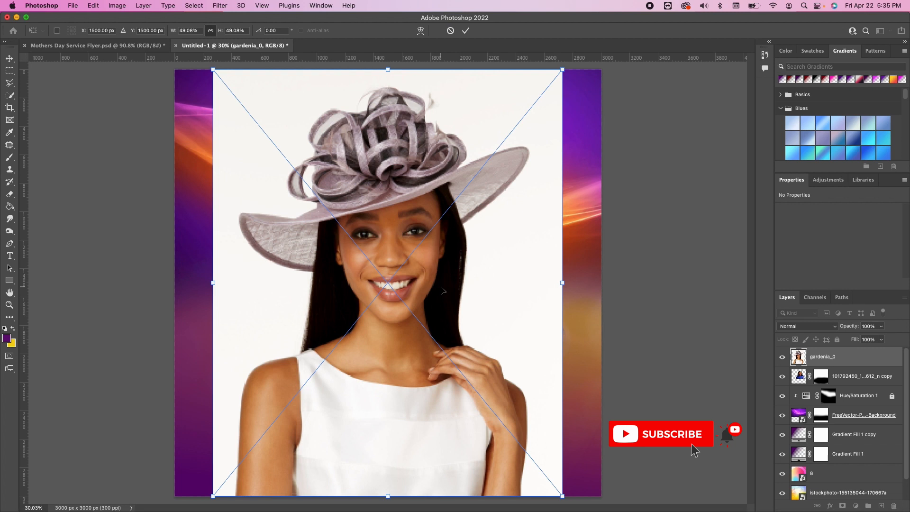
{"action": "key", "text": "Return"}
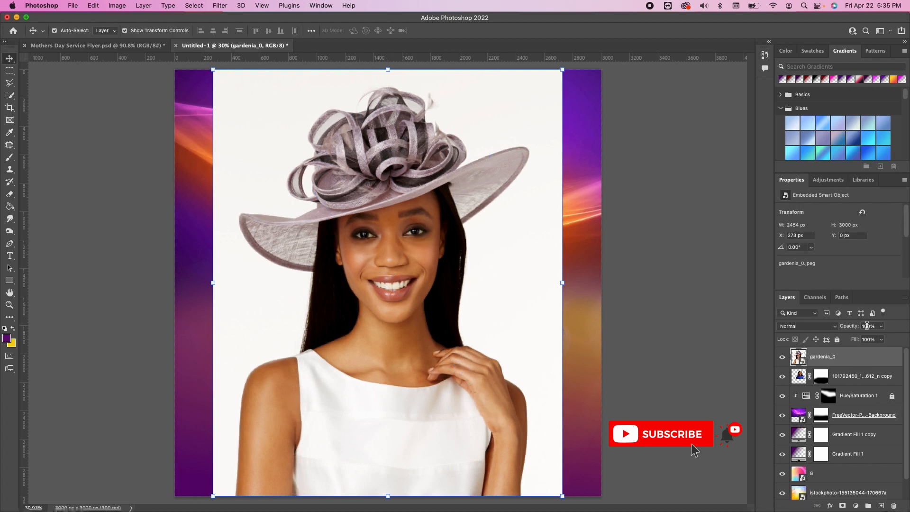
Convert the gardenia_0 smart object to a pixel layer, retaining its transforms, and remove its background.
{"action": "scroll", "coordinate": [881, 243], "scroll_direction": "down", "scroll_amount": 3}
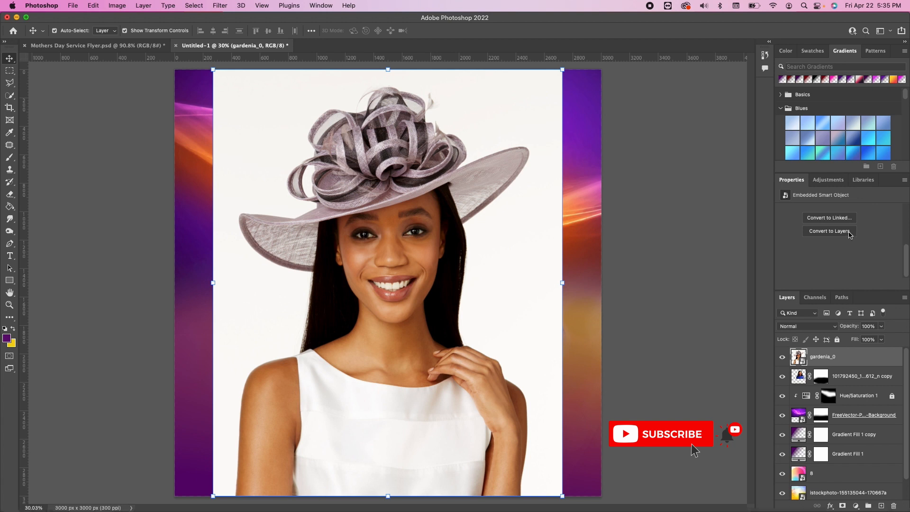
{"action": "left_click", "coordinate": [847, 232]}
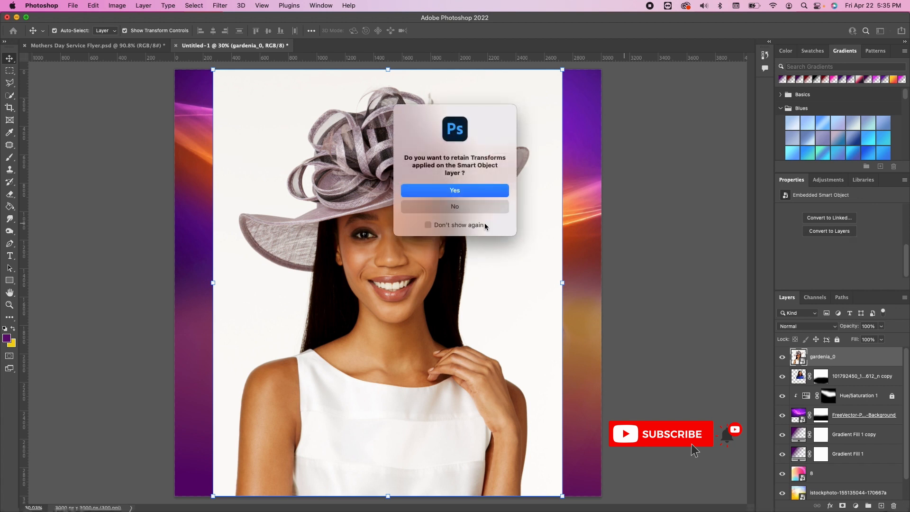
{"action": "left_click", "coordinate": [490, 193]}
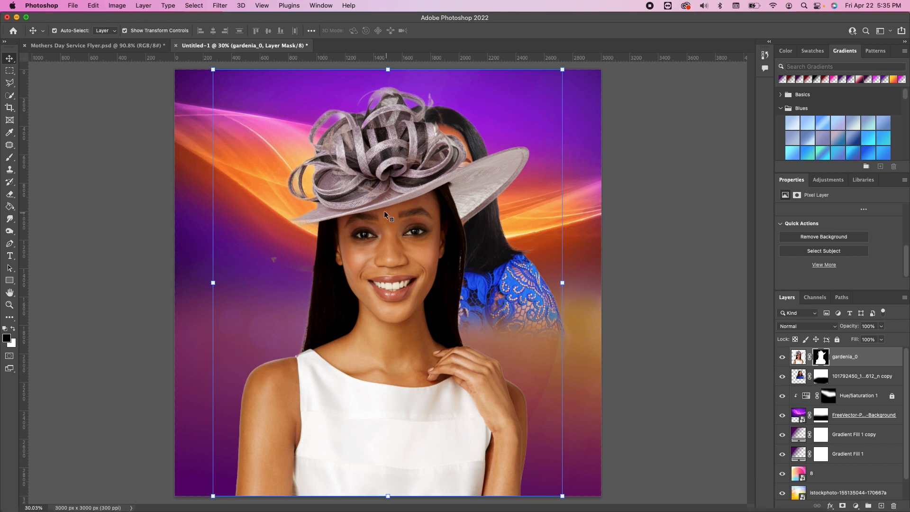
Paint white on the gardenia_0 layer mask with a reduced soft brush to restore the missing left part of the hat brim.
{"action": "scroll", "coordinate": [331, 201], "scroll_direction": "up", "scroll_amount": 3, "text": "alt"}
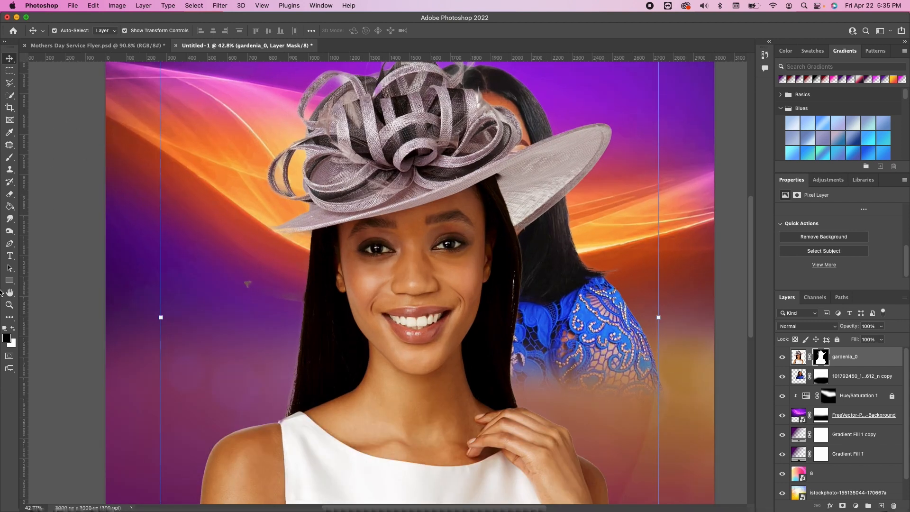
{"action": "left_click", "coordinate": [8, 159]}
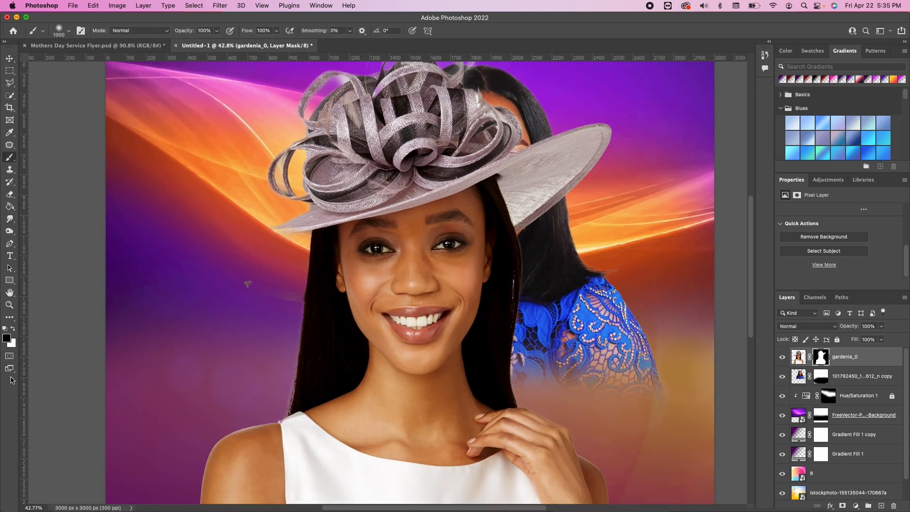
{"action": "key", "text": "x"}
{"action": "key", "text": "bracketleft"}
{"action": "key", "text": "bracketleft"}
{"action": "key", "text": "bracketleft"}
{"action": "key", "text": "bracketleft"}
{"action": "key", "text": "bracketleft"}
{"action": "key", "text": "bracketleft"}
{"action": "key", "text": "bracketleft"}
{"action": "key", "text": "bracketleft"}
{"action": "mouse_move", "coordinate": [278, 228]}
{"action": "left_mouse_down"}
{"action": "mouse_move", "coordinate": [222, 242]}
{"action": "mouse_move", "coordinate": [291, 234]}
{"action": "mouse_move", "coordinate": [274, 274]}
{"action": "mouse_move", "coordinate": [292, 233]}
{"action": "mouse_move", "coordinate": [282, 286]}
{"action": "mouse_move", "coordinate": [218, 237]}
{"action": "left_mouse_up"}
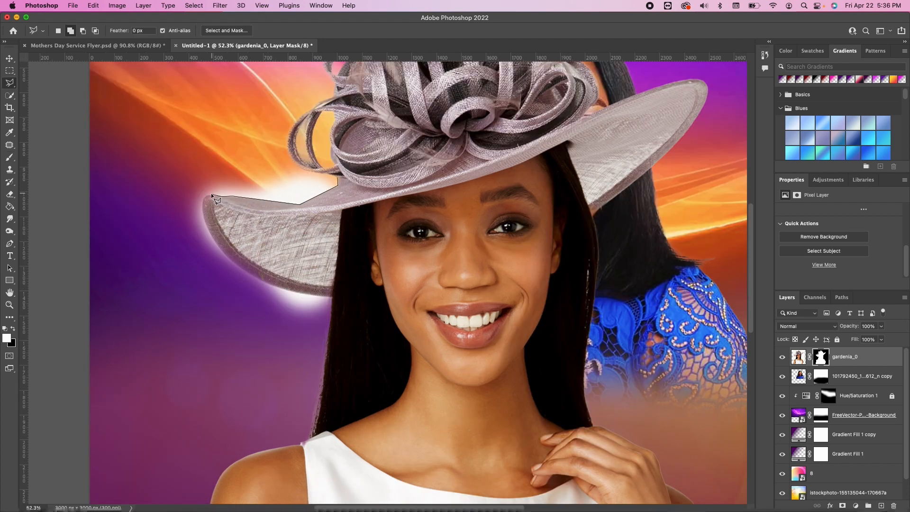
Outline the white halo around the hat's left brim and the area beyond it with a closed Polygonal Lasso selection.
{"action": "left_click", "coordinate": [201, 203]}
{"action": "left_click", "coordinate": [203, 215]}
{"action": "left_click", "coordinate": [210, 235]}
{"action": "left_click", "coordinate": [304, 294]}
{"action": "left_click", "coordinate": [322, 341]}
{"action": "left_click", "coordinate": [134, 285]}
{"action": "left_click", "coordinate": [163, 155]}
{"action": "left_click", "coordinate": [270, 120]}
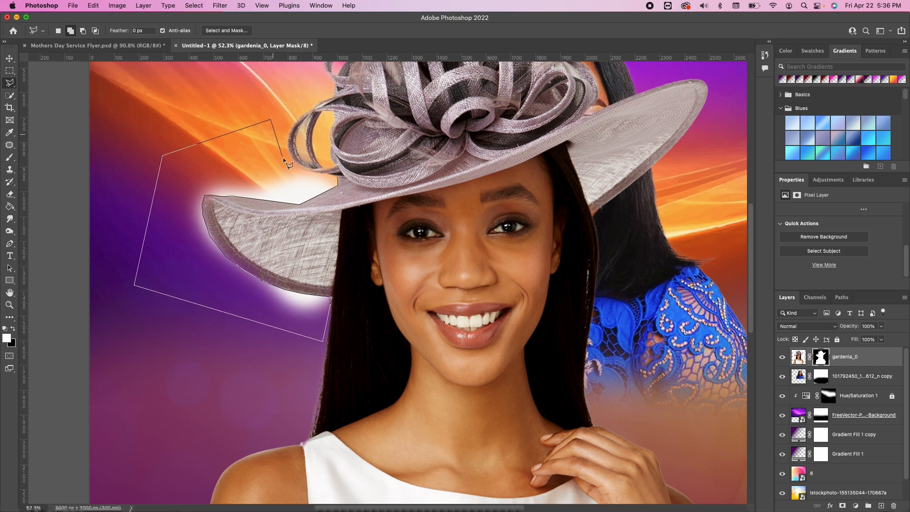
{"action": "left_click", "coordinate": [308, 171]}
{"action": "left_click", "coordinate": [338, 178]}
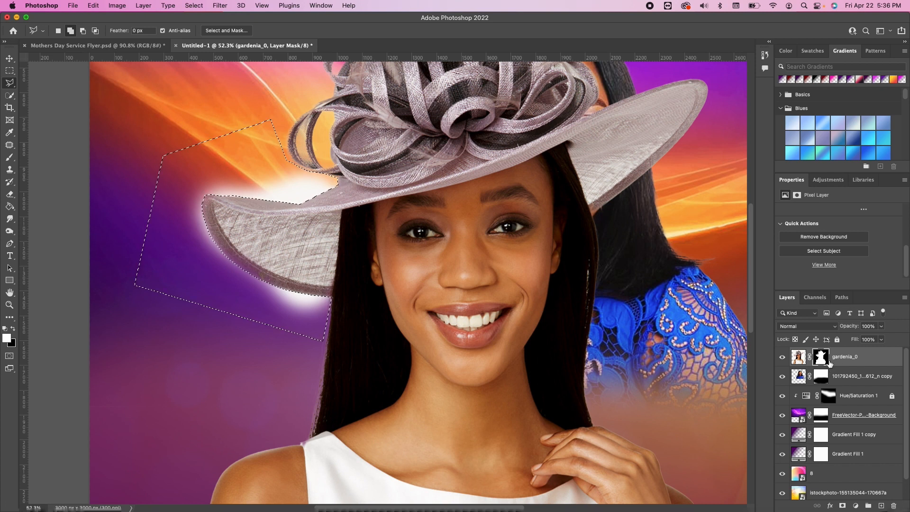
Paint black on the gardenia_0 layer mask inside the selection to hide the white halo around the hat brim.
{"action": "left_click", "coordinate": [12, 328]}
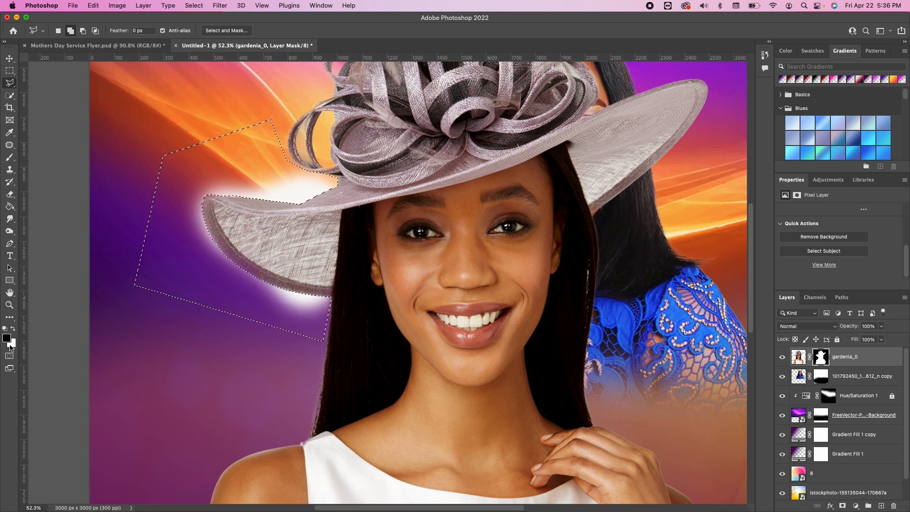
{"action": "left_click", "coordinate": [10, 157]}
{"action": "mouse_move", "coordinate": [323, 185]}
{"action": "left_mouse_down"}
{"action": "mouse_move", "coordinate": [213, 232]}
{"action": "mouse_move", "coordinate": [293, 299]}
{"action": "mouse_move", "coordinate": [327, 308]}
{"action": "left_mouse_up"}
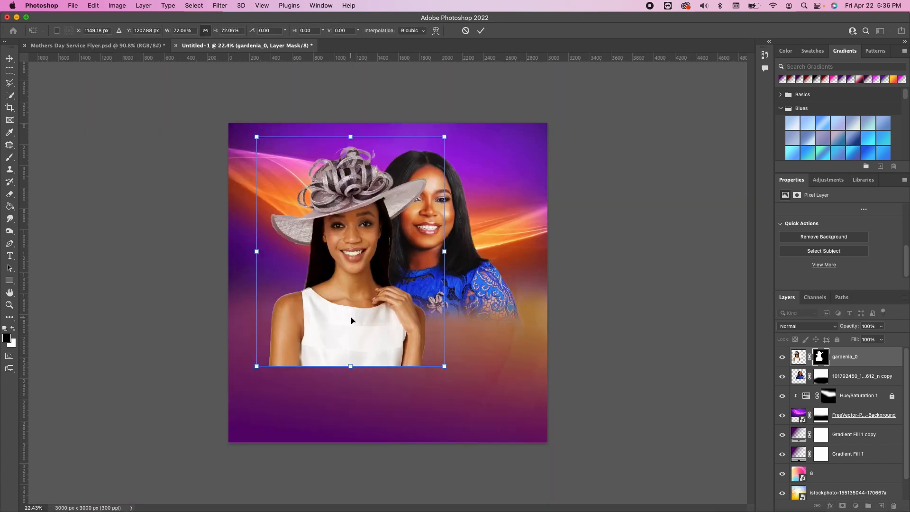
Apply the gardenia_0 layer mask permanently to its pixel layer.
{"action": "scroll", "coordinate": [360, 331], "scroll_direction": "up", "scroll_amount": 3}
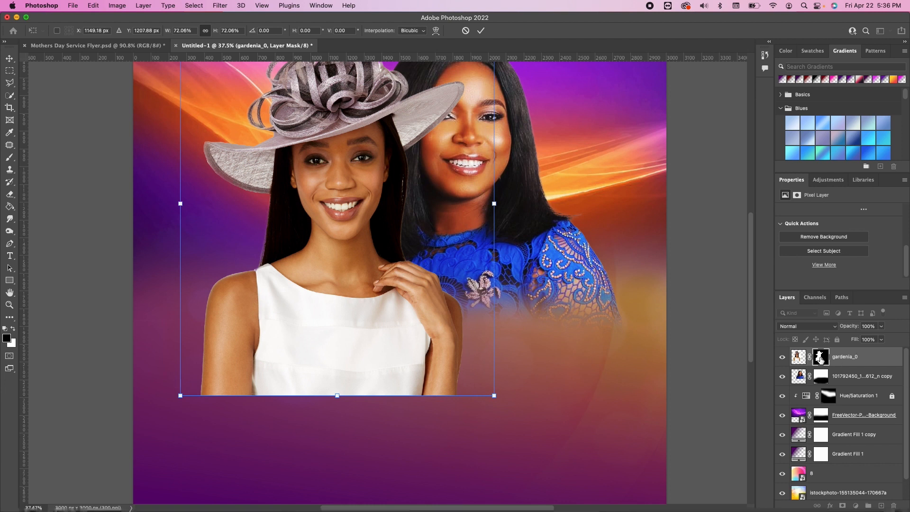
{"action": "right_click", "coordinate": [820, 359]}
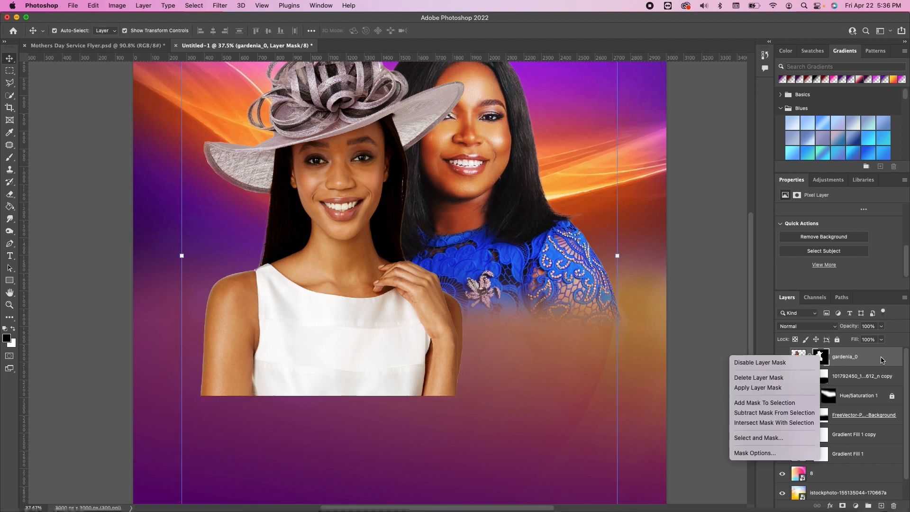
{"action": "left_click", "coordinate": [767, 388]}
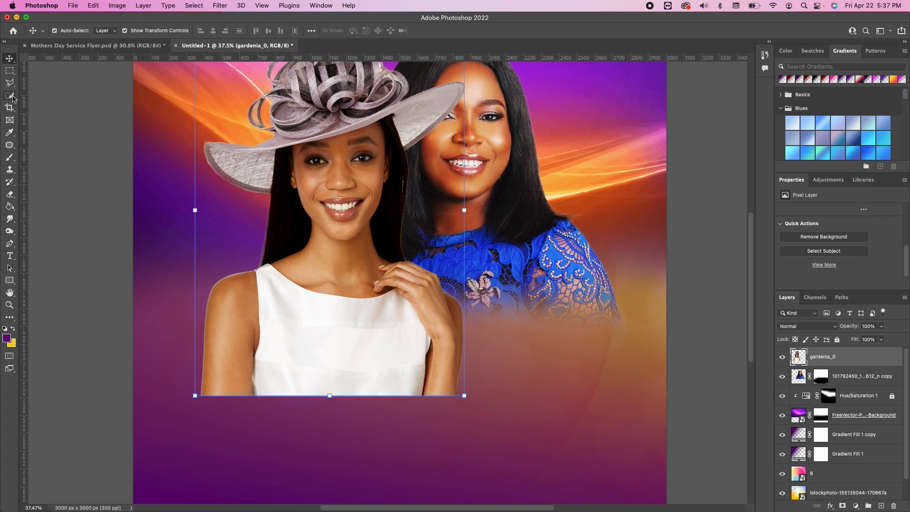
Select the woman's white dress with the Object Selection tool.
{"action": "left_click", "coordinate": [14, 94]}
{"action": "left_click", "coordinate": [52, 95]}
{"action": "left_click_drag", "start_coordinate": [246, 259], "coordinate": [438, 418]}
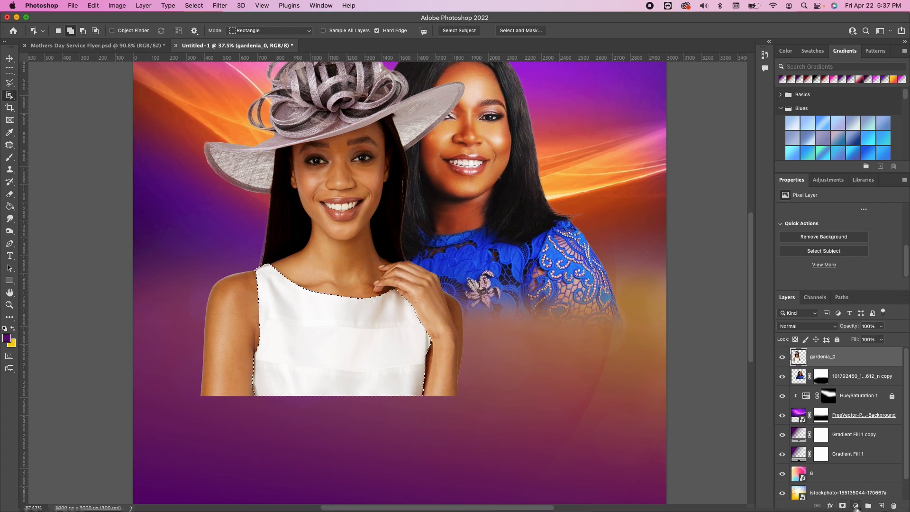
Add a bright yellow Solid Color fill layer from the dress selection and set its blend mode to Linear Burn.
{"action": "left_click", "coordinate": [856, 506]}
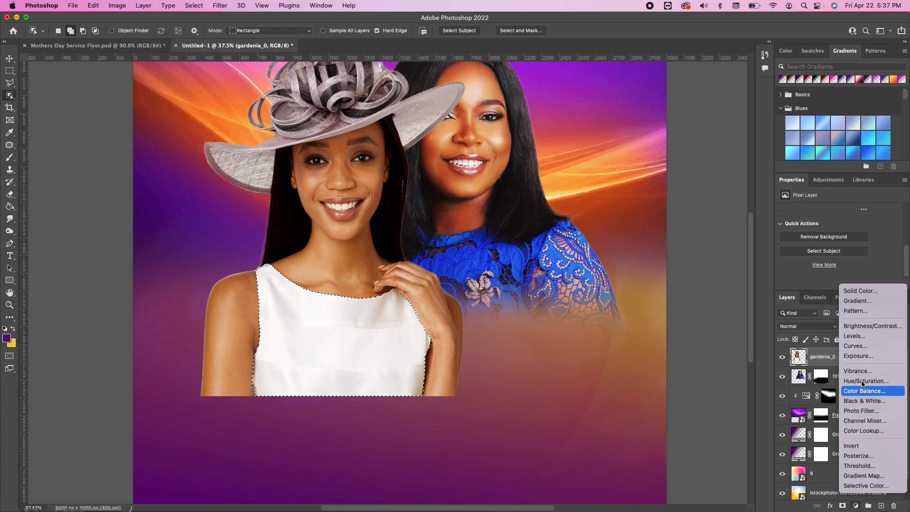
{"action": "left_click", "coordinate": [859, 291]}
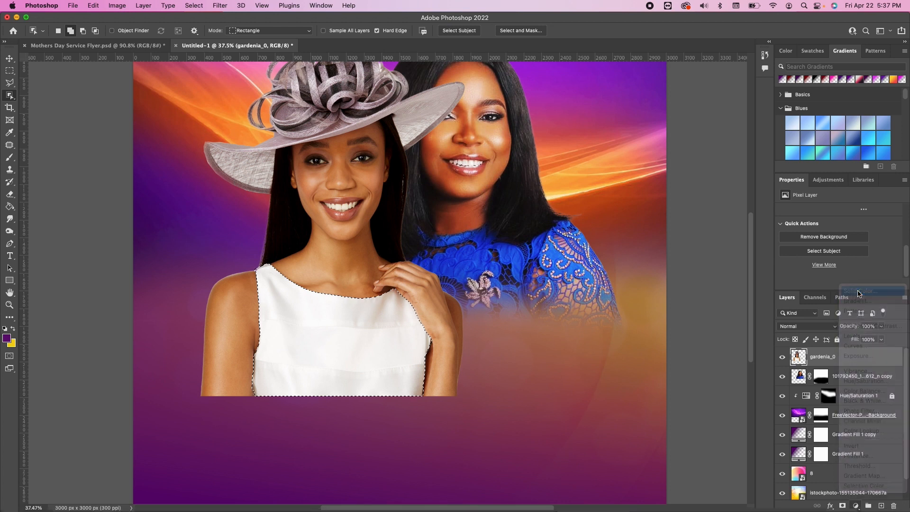
{"action": "left_click_drag", "start_coordinate": [686, 274], "coordinate": [687, 281]}
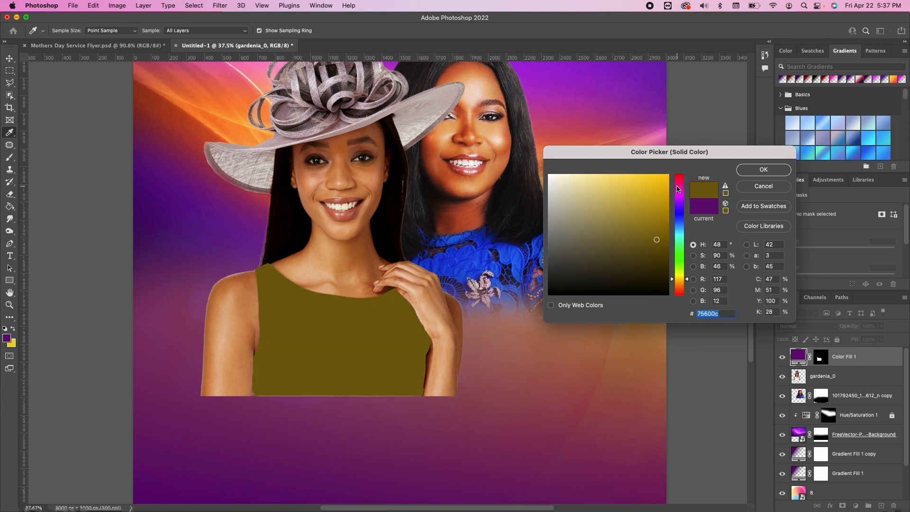
{"action": "left_click", "coordinate": [669, 177]}
{"action": "key", "text": "Return"}
{"action": "left_click", "coordinate": [806, 326]}
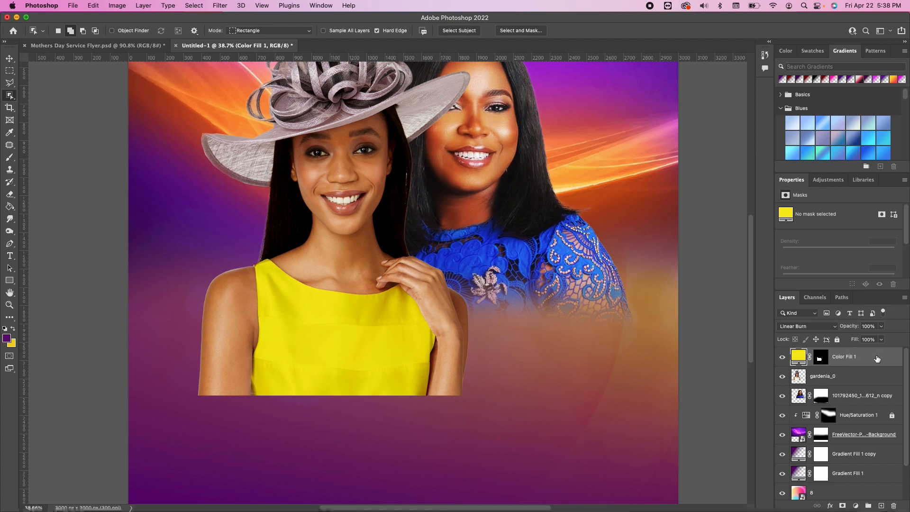
Split the white Underlying Layer slider in the yellow fill's Blend If settings to bring back the dress highlights.
{"action": "double_click", "coordinate": [891, 360]}
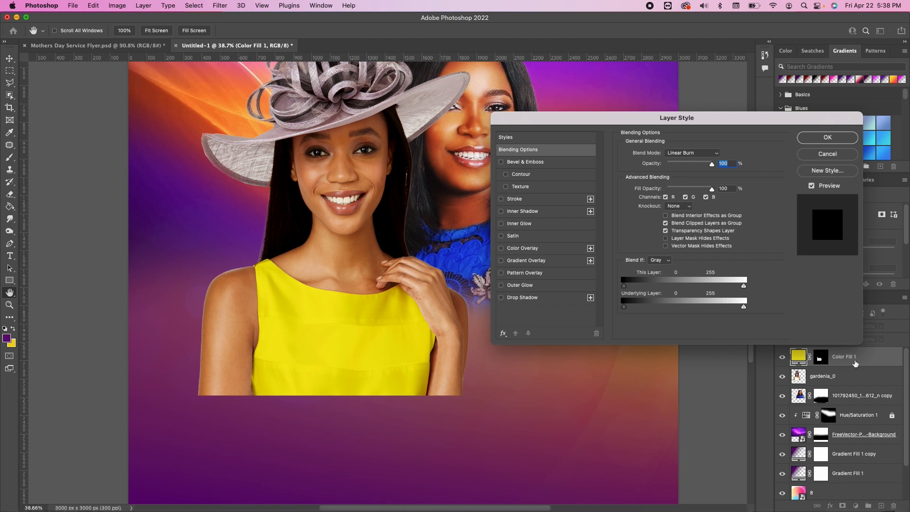
{"action": "key", "text": "alt"}
{"action": "left_click_drag", "start_coordinate": [744, 309], "coordinate": [746, 310]}
{"action": "left_click_drag", "start_coordinate": [744, 307], "coordinate": [732, 310]}
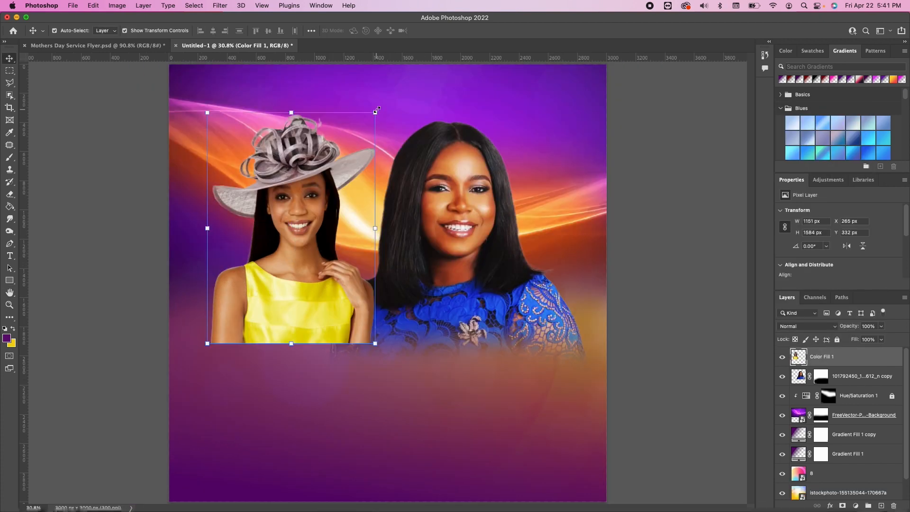
Resize the yellow-dress portrait to 1142 × 1571 px, move its layer beneath the blue lace portrait, and position it at X 315 px.
{"action": "left_click_drag", "start_coordinate": [378, 110], "coordinate": [379, 107]}
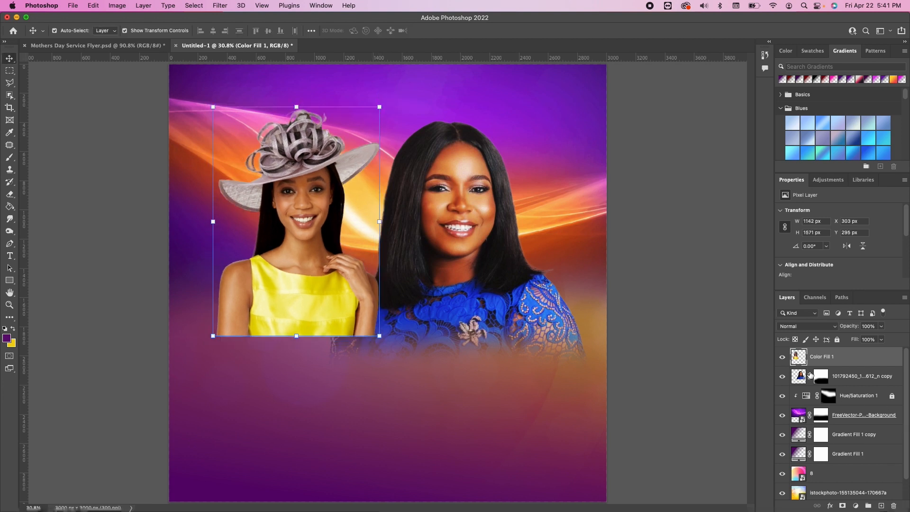
{"action": "left_click_drag", "start_coordinate": [837, 345], "coordinate": [844, 381]}
{"action": "mouse_move", "coordinate": [315, 288]}
{"action": "left_mouse_down"}
{"action": "mouse_move", "coordinate": [318, 298]}
{"action": "mouse_move", "coordinate": [317, 288]}
{"action": "left_mouse_up"}
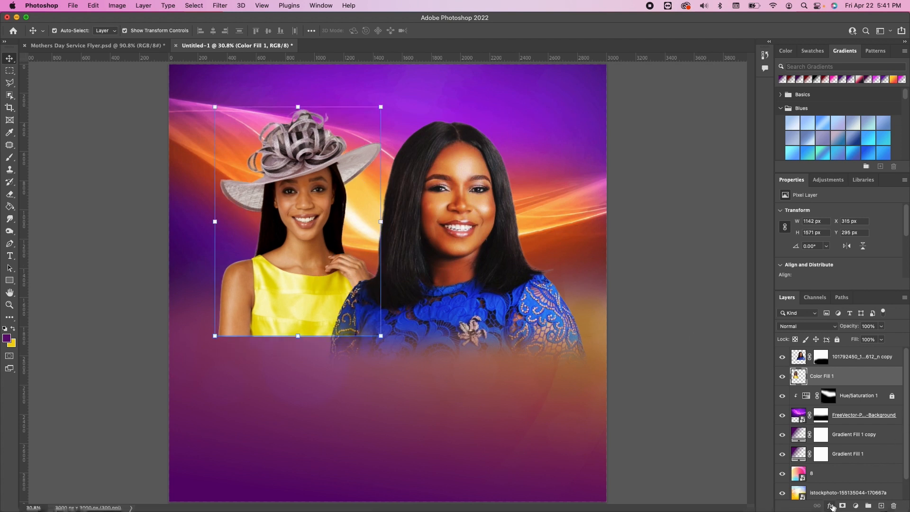
Add a layer mask to the yellow-dress portrait and fade out its lower edge in black with an 800 px soft brush.
{"action": "left_click", "coordinate": [842, 506]}
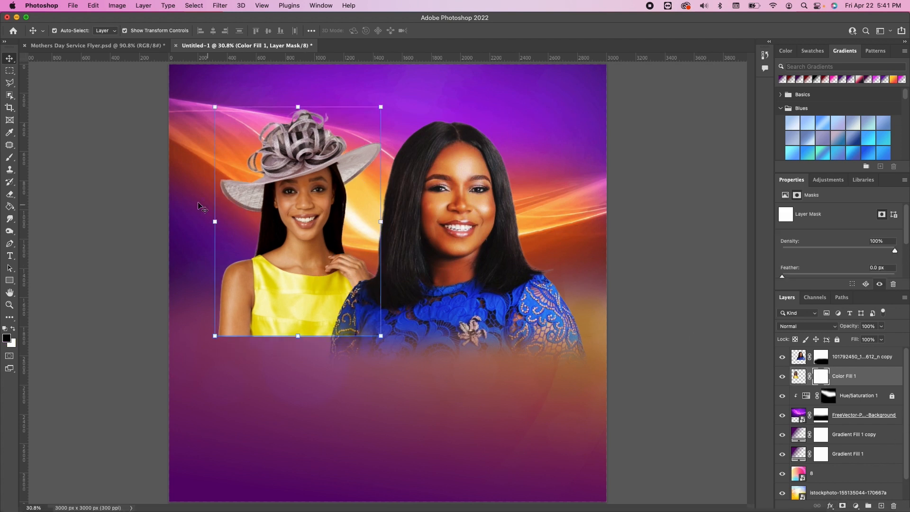
{"action": "left_click", "coordinate": [10, 157]}
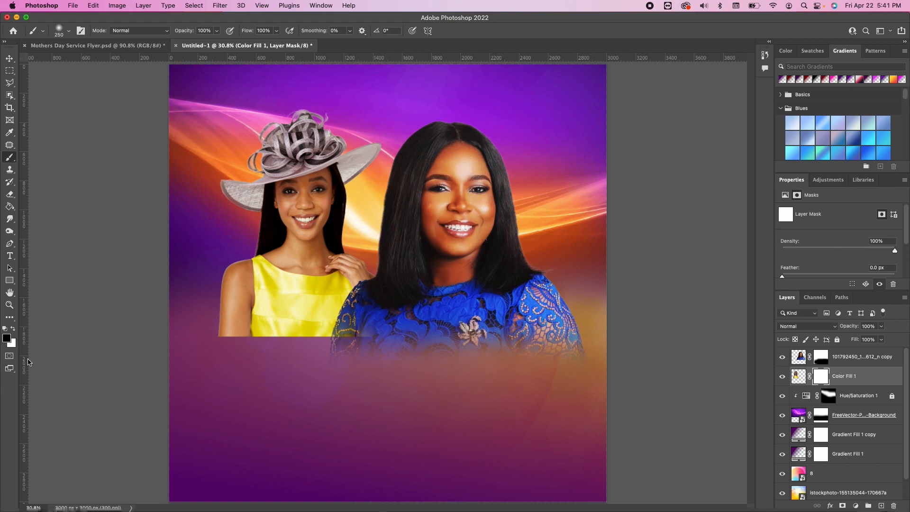
{"action": "key", "text": "bracketright"}
{"action": "key", "text": "bracketright"}
{"action": "key", "text": "bracketright"}
{"action": "key", "text": "bracketright"}
{"action": "key", "text": "bracketright"}
{"action": "key", "text": "bracketright"}
{"action": "key", "text": "bracketright"}
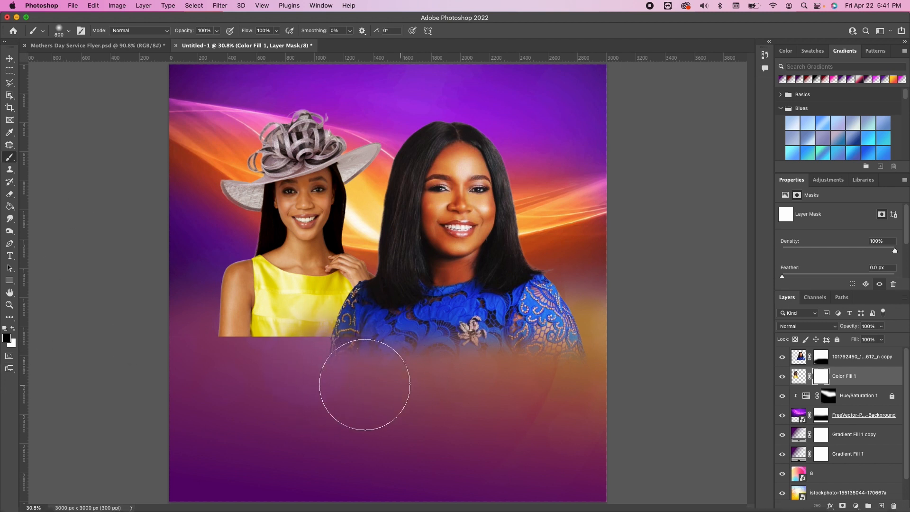
{"action": "mouse_move", "coordinate": [366, 386]}
{"action": "left_mouse_down"}
{"action": "mouse_move", "coordinate": [208, 382]}
{"action": "mouse_move", "coordinate": [314, 376]}
{"action": "left_mouse_up"}
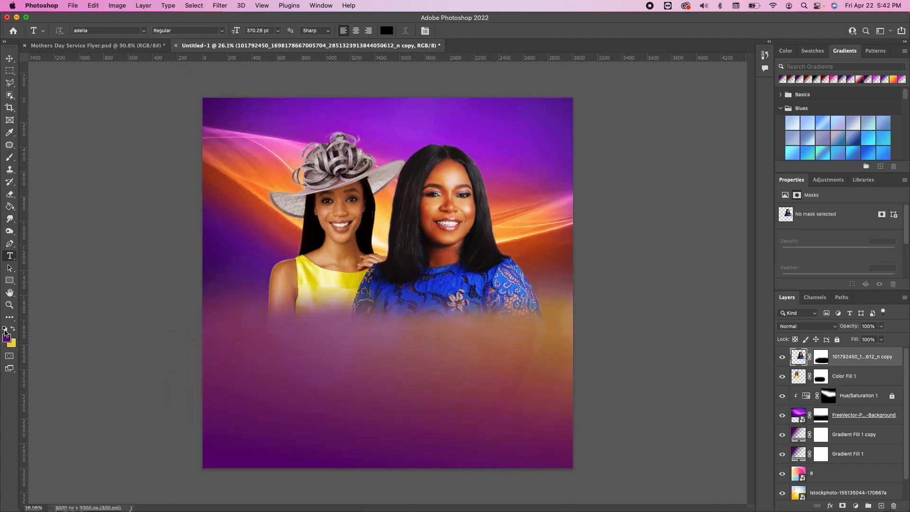
Add the text "Mother's" in white Anzeigen Grotesk at 370.28 pt over the lower part of the flyer.
{"action": "left_click", "coordinate": [5, 329]}
{"action": "left_click", "coordinate": [13, 329]}
{"action": "left_click", "coordinate": [143, 31]}
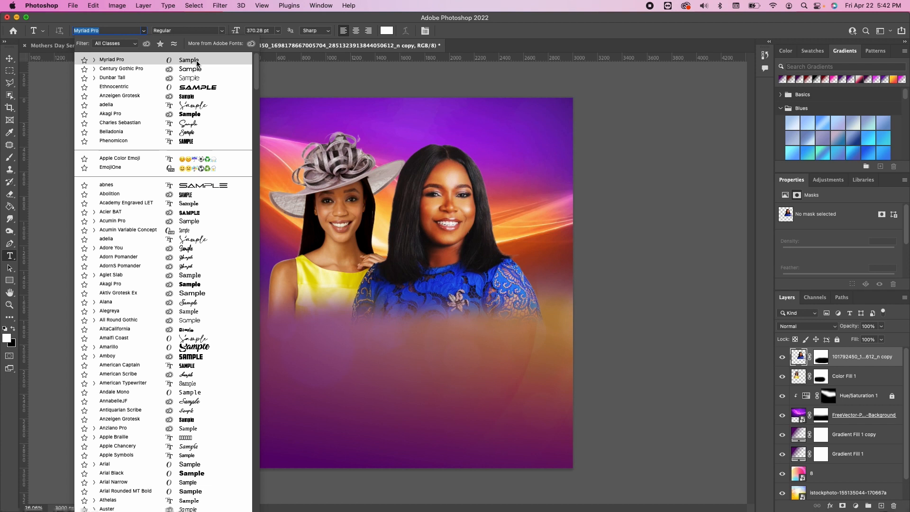
{"action": "left_click", "coordinate": [131, 96]}
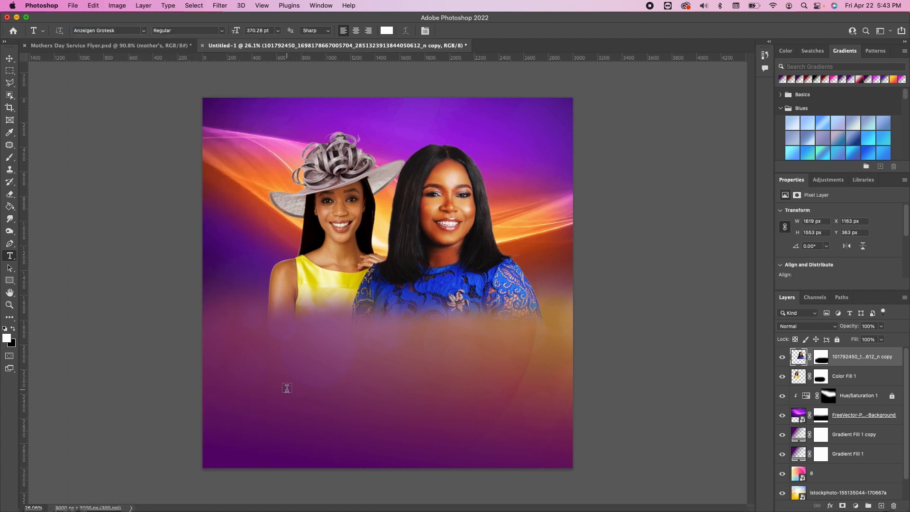
{"action": "left_click", "coordinate": [274, 400]}
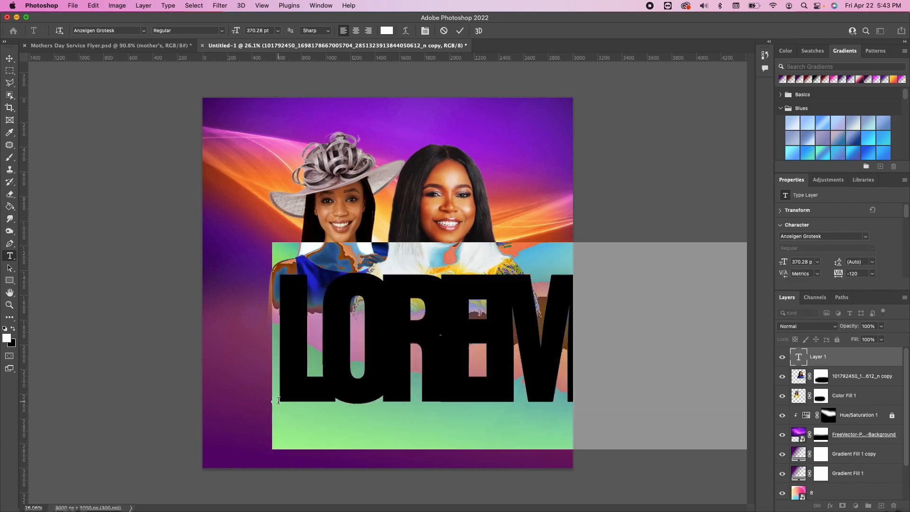
{"action": "type", "text": "Mother's"}
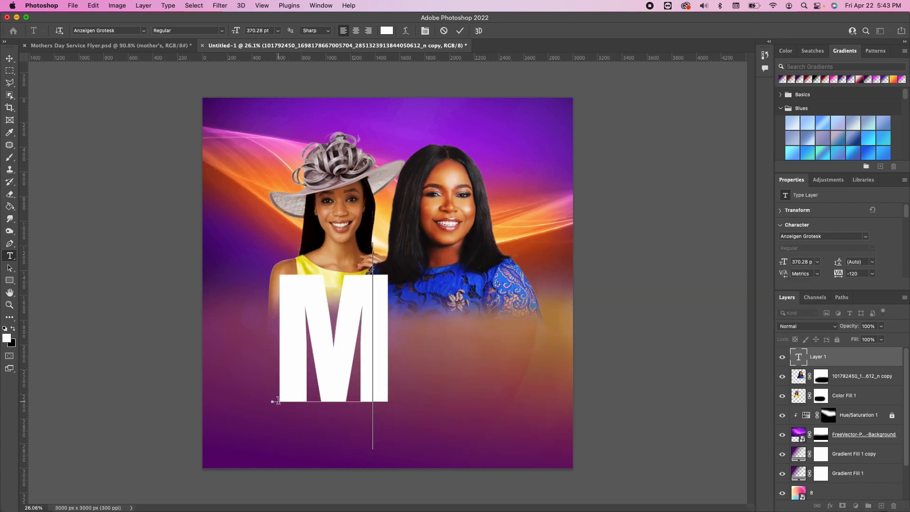
Scale the "Mother's" text down to 194.34 pt below the portraits and set its tracking to -40.
{"action": "left_click", "coordinate": [10, 58]}
{"action": "left_click_drag", "start_coordinate": [728, 273], "coordinate": [545, 308]}
{"action": "left_click_drag", "start_coordinate": [476, 357], "coordinate": [476, 374]}
{"action": "key", "text": "Return"}
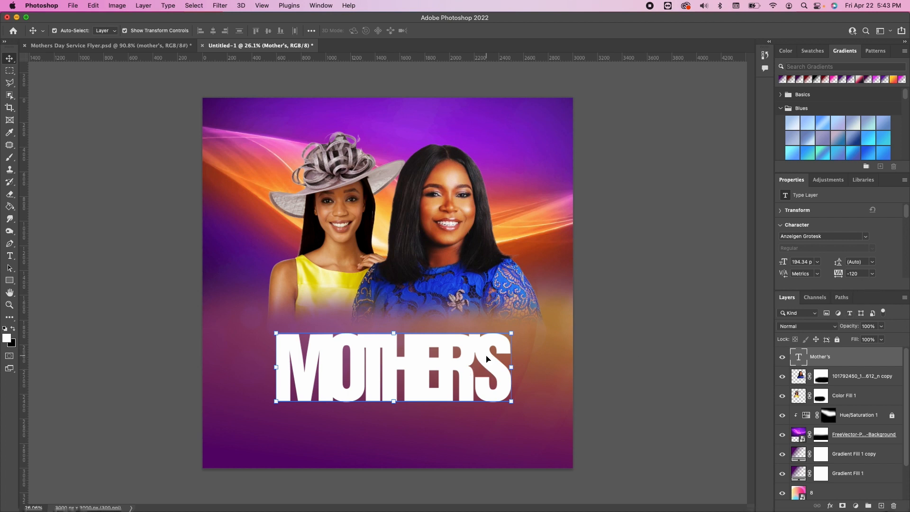
{"action": "left_click_drag", "start_coordinate": [838, 278], "coordinate": [841, 279]}
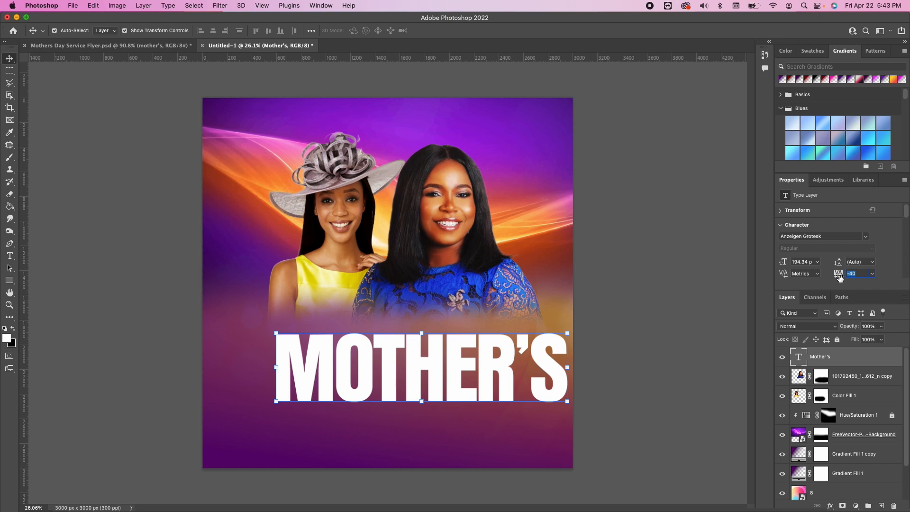
Enlarge only the initial M of "Mother's" so it stands taller than the other letters.
{"action": "key", "text": "t"}
{"action": "left_click_drag", "start_coordinate": [336, 361], "coordinate": [284, 359]}
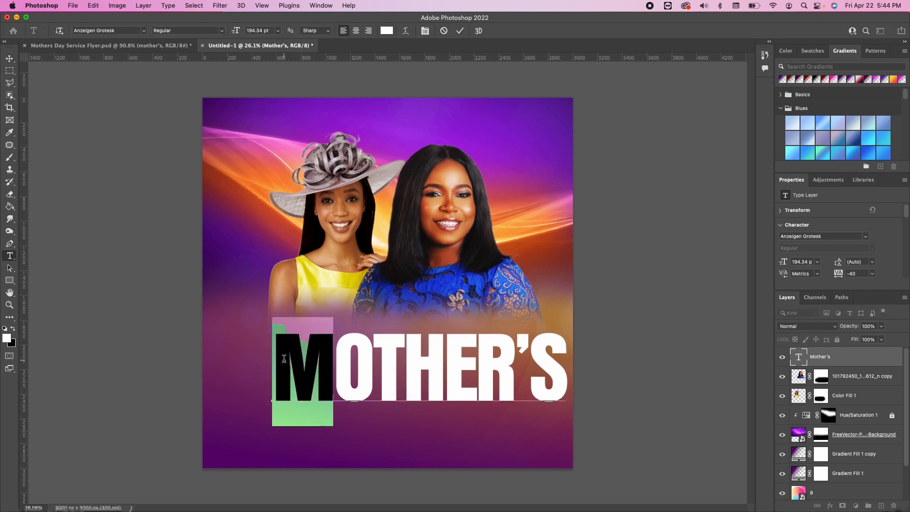
{"action": "left_click_drag", "start_coordinate": [783, 262], "coordinate": [797, 265]}
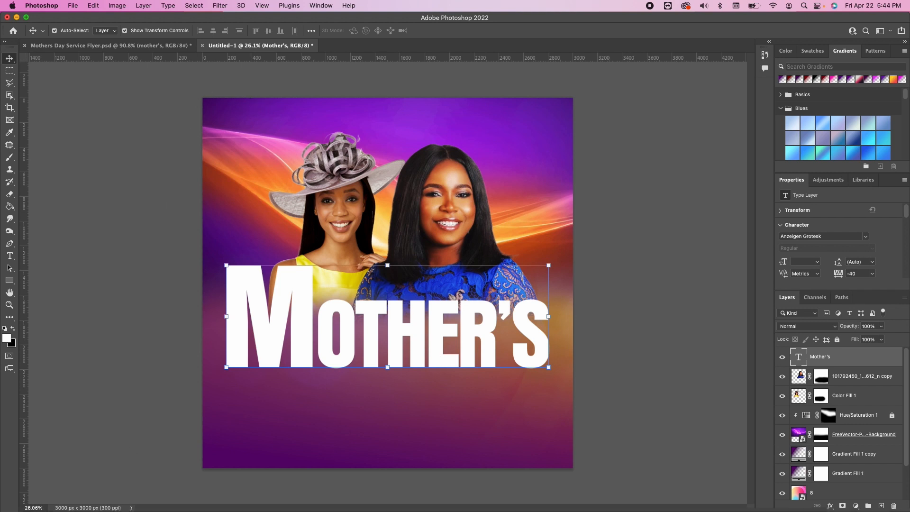
Place the gold-gradient leather texture from Finder above the "Mother's" text and clip it to the lettering.
{"action": "key", "text": "super+Tab"}
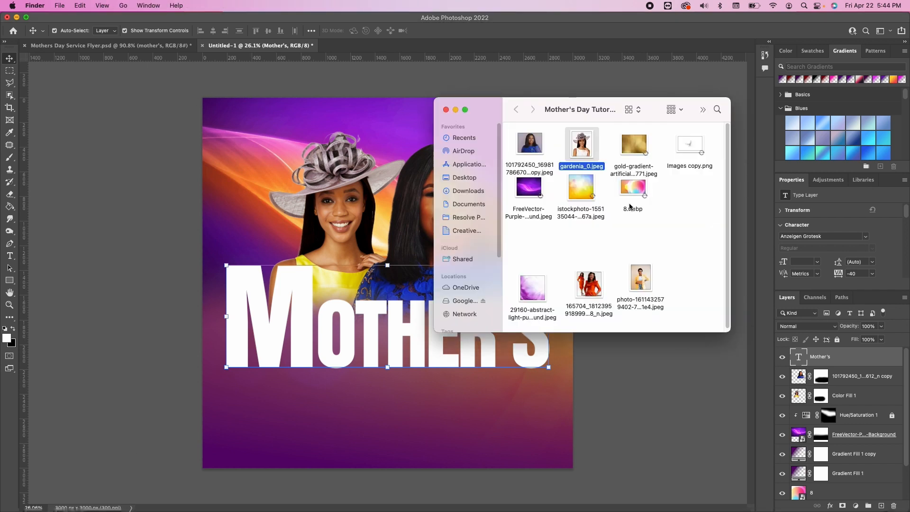
{"action": "left_click", "coordinate": [630, 149]}
{"action": "left_click_drag", "start_coordinate": [627, 144], "coordinate": [321, 340]}
{"action": "key", "text": "Return"}
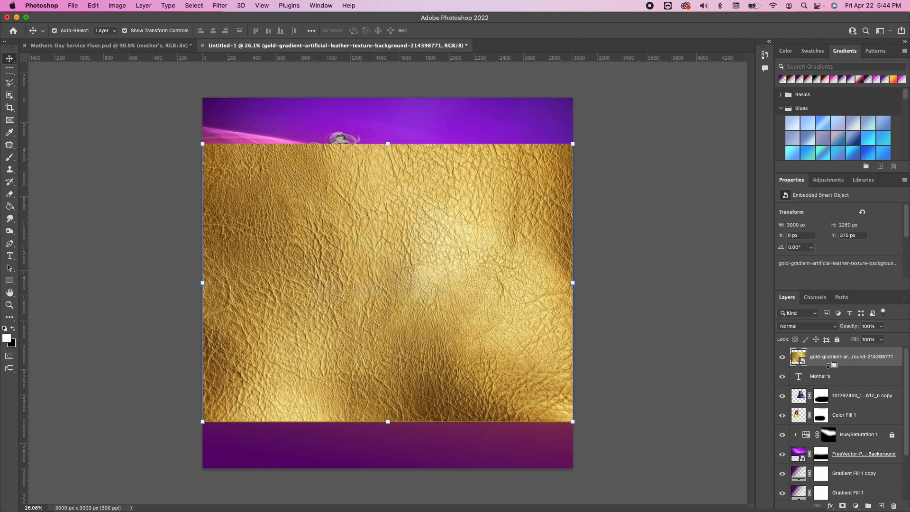
{"action": "left_click", "coordinate": [829, 364], "text": "alt"}
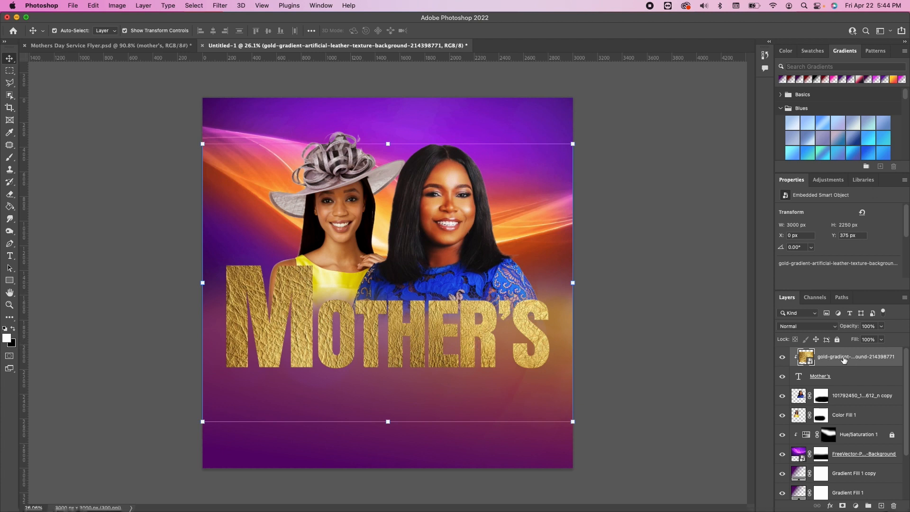
Adjust the gold texture with Brightness/Contrast, using brightness -3 and contrast 95.
{"action": "left_click", "coordinate": [117, 6]}
{"action": "mouse_move", "coordinate": [124, 32]}
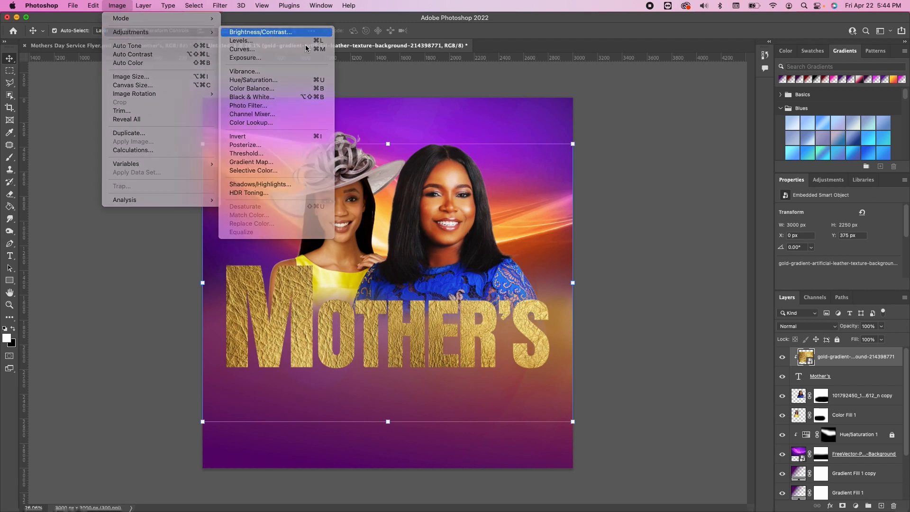
{"action": "left_click", "coordinate": [253, 35]}
{"action": "left_click_drag", "start_coordinate": [434, 195], "coordinate": [490, 197]}
{"action": "mouse_move", "coordinate": [432, 175]}
{"action": "left_mouse_down"}
{"action": "mouse_move", "coordinate": [423, 175]}
{"action": "mouse_move", "coordinate": [432, 175]}
{"action": "left_mouse_up"}
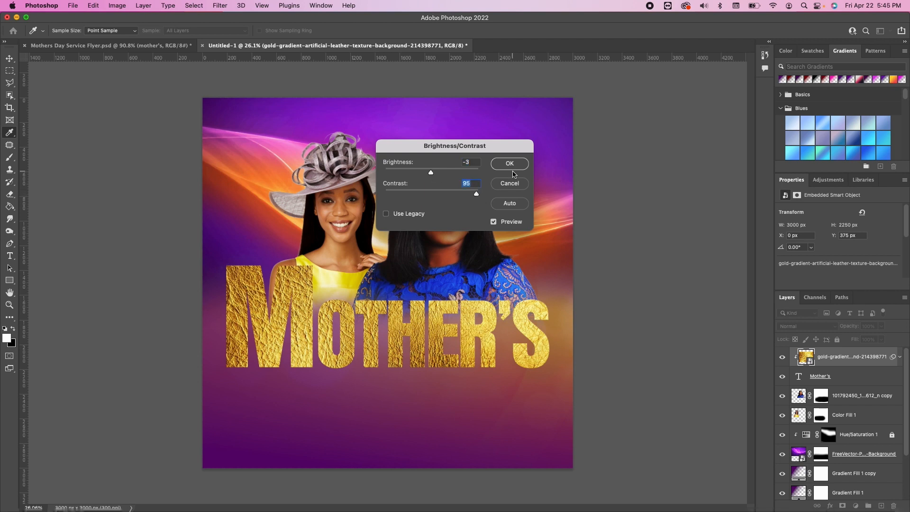
{"action": "left_click", "coordinate": [512, 164]}
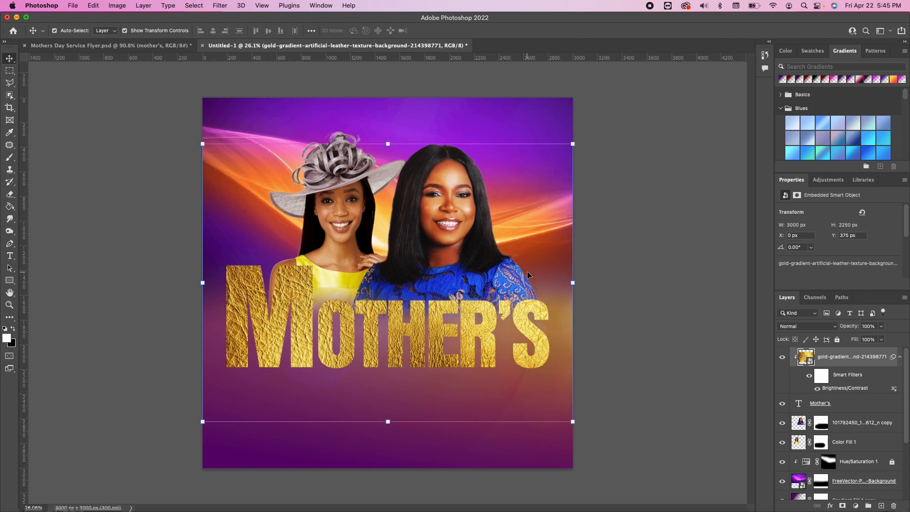
Add a Bevel & Emboss and a Drop Shadow to the "Mother's" text, with shadow opacity 51%, distance 17 px, spread 13% and size 7 px.
{"action": "left_click", "coordinate": [868, 409]}
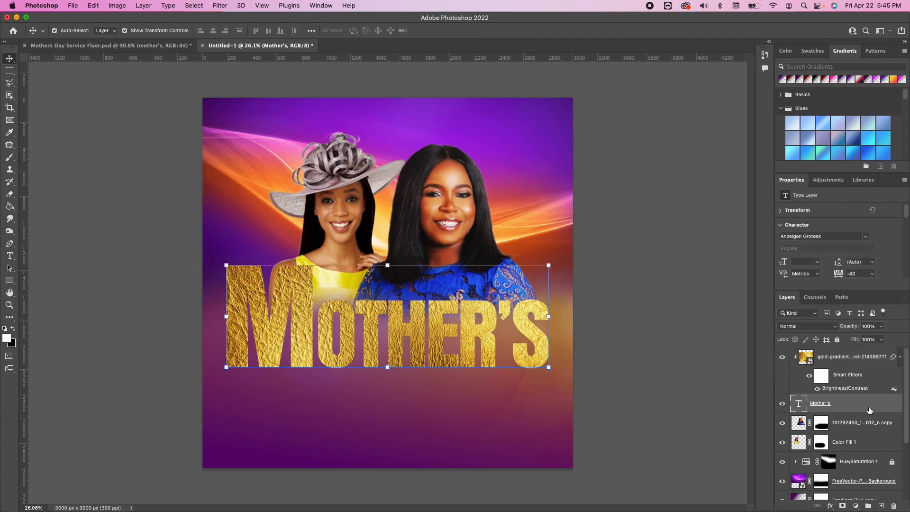
{"action": "double_click", "coordinate": [878, 407]}
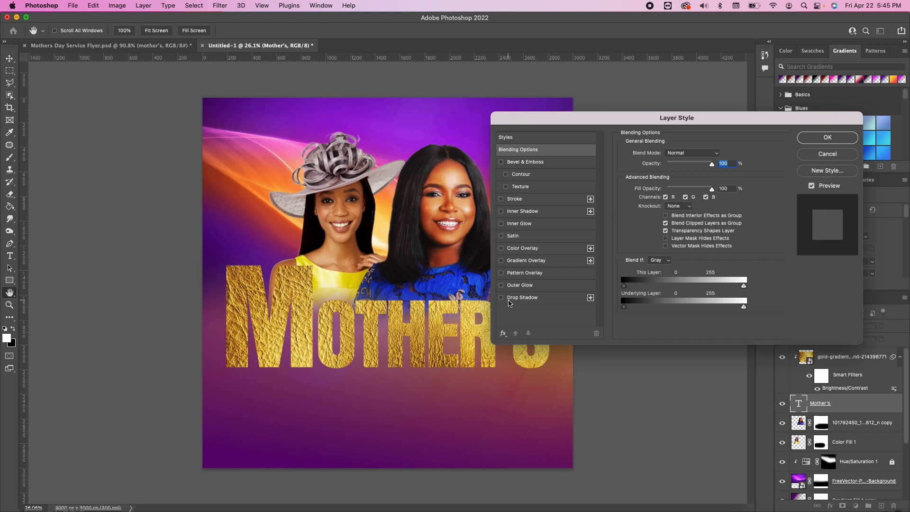
{"action": "left_click", "coordinate": [502, 298]}
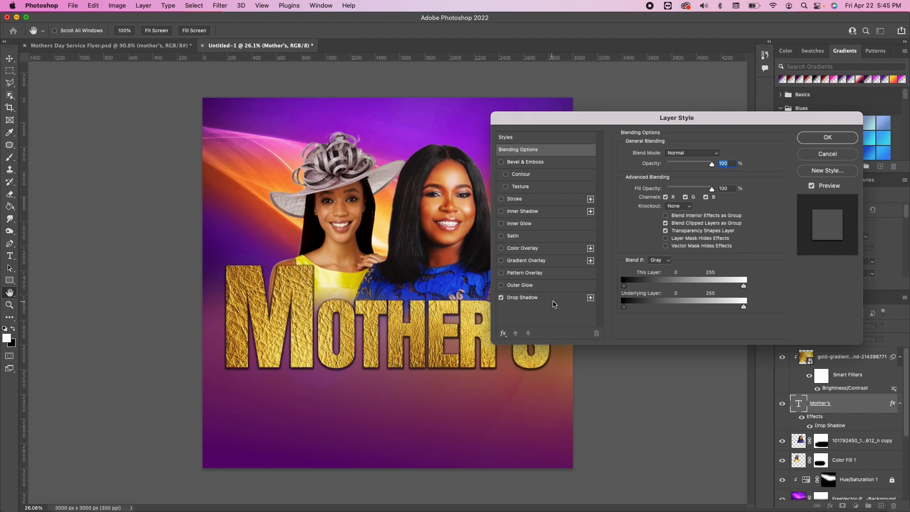
{"action": "left_click", "coordinate": [557, 301]}
{"action": "left_click_drag", "start_coordinate": [685, 167], "coordinate": [685, 167]}
{"action": "left_click_drag", "start_coordinate": [660, 216], "coordinate": [663, 200]}
{"action": "left_click", "coordinate": [666, 176]}
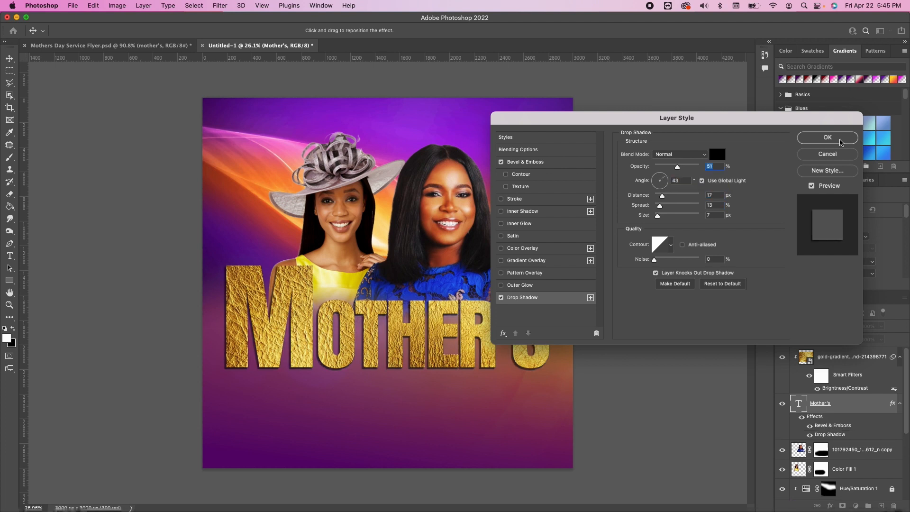
{"action": "left_click", "coordinate": [828, 137]}
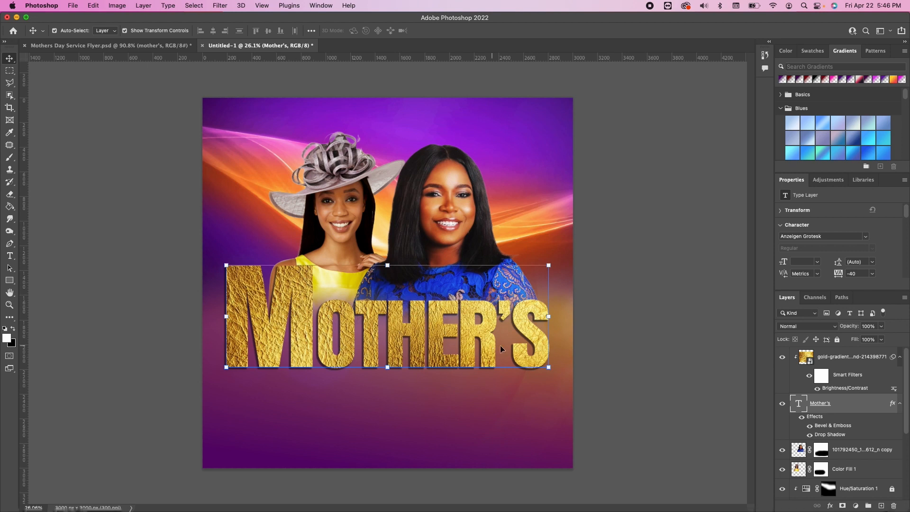
Mask the gold texture off the letter O of "Mother's" by painting black on a layer mask within a rectangular selection, then deselect.
{"action": "left_click", "coordinate": [848, 355]}
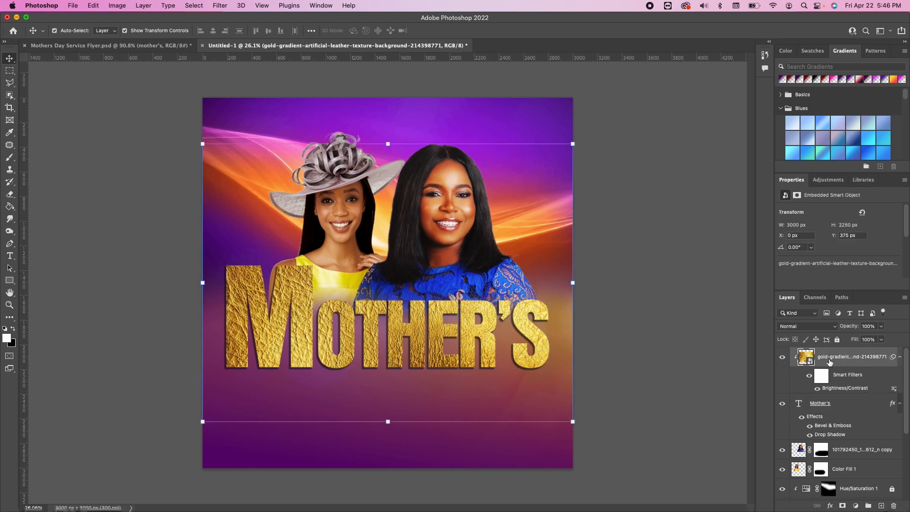
{"action": "left_click", "coordinate": [843, 507]}
{"action": "scroll", "coordinate": [326, 341], "scroll_direction": "up", "scroll_amount": 5}
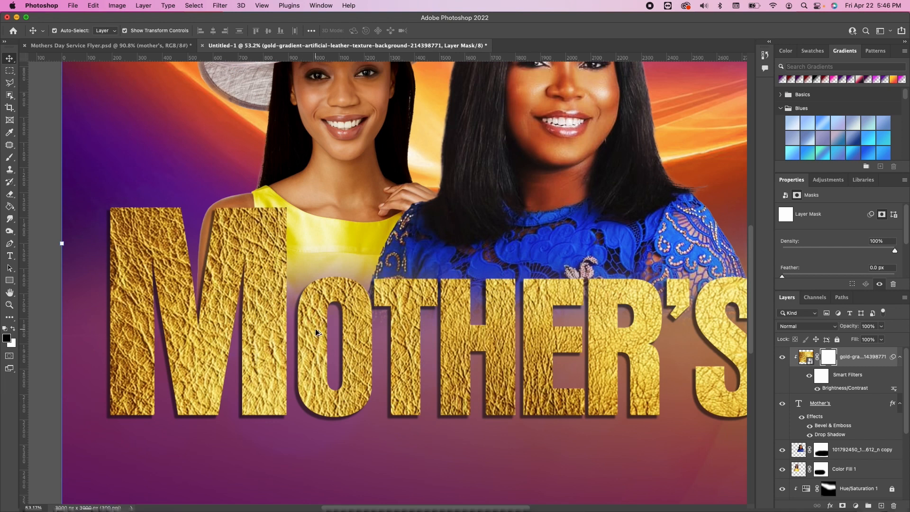
{"action": "scroll", "coordinate": [320, 337], "scroll_direction": "up", "scroll_amount": 1}
{"action": "left_click_drag", "start_coordinate": [9, 70], "coordinate": [63, 70]}
{"action": "mouse_move", "coordinate": [289, 252]}
{"action": "left_mouse_down"}
{"action": "mouse_move", "coordinate": [352, 410]}
{"action": "mouse_move", "coordinate": [385, 444]}
{"action": "left_mouse_up"}
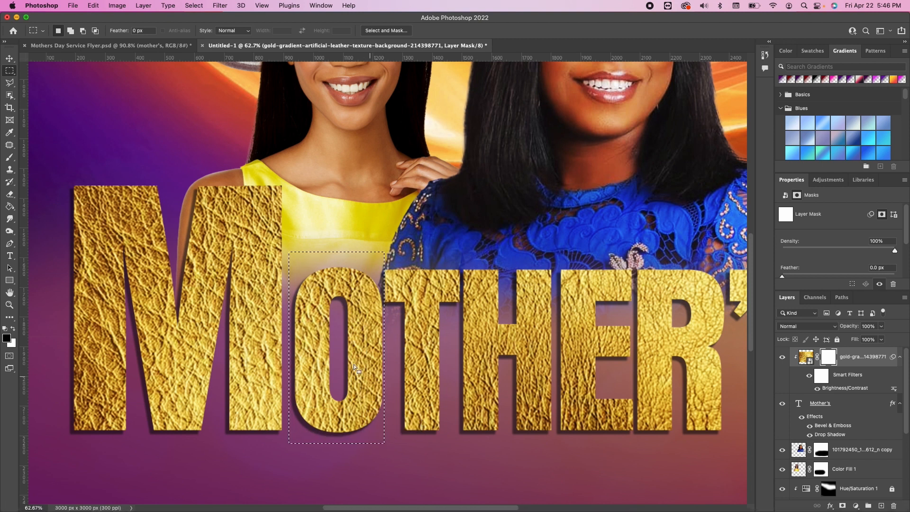
{"action": "left_click", "coordinate": [10, 161]}
{"action": "mouse_move", "coordinate": [360, 285]}
{"action": "left_mouse_down"}
{"action": "mouse_move", "coordinate": [364, 356]}
{"action": "mouse_move", "coordinate": [347, 269]}
{"action": "mouse_move", "coordinate": [375, 267]}
{"action": "mouse_move", "coordinate": [363, 401]}
{"action": "mouse_move", "coordinate": [381, 246]}
{"action": "mouse_move", "coordinate": [357, 412]}
{"action": "mouse_move", "coordinate": [328, 234]}
{"action": "mouse_move", "coordinate": [355, 279]}
{"action": "mouse_move", "coordinate": [356, 412]}
{"action": "mouse_move", "coordinate": [367, 369]}
{"action": "mouse_move", "coordinate": [427, 382]}
{"action": "left_mouse_up"}
{"action": "scroll", "coordinate": [430, 380], "scroll_direction": "down", "scroll_amount": 3}
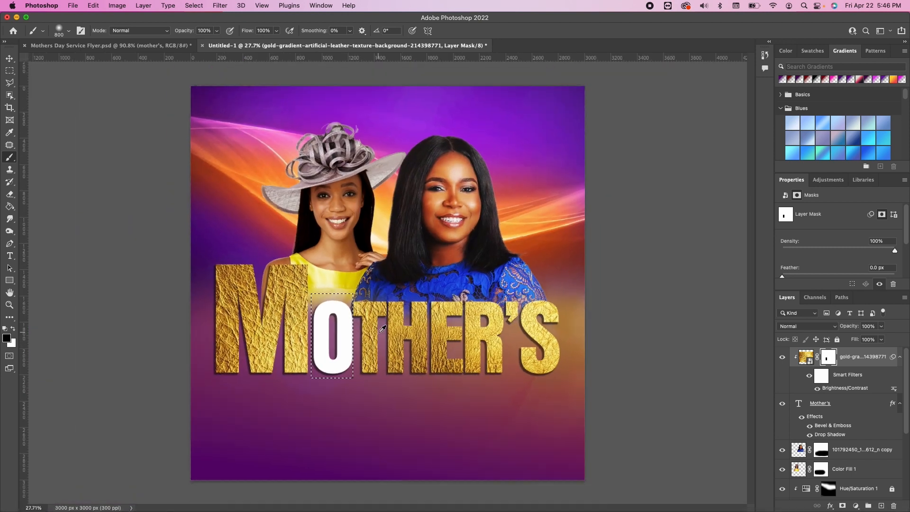
{"action": "key", "text": "super+d"}
{"action": "left_click", "coordinate": [10, 61]}
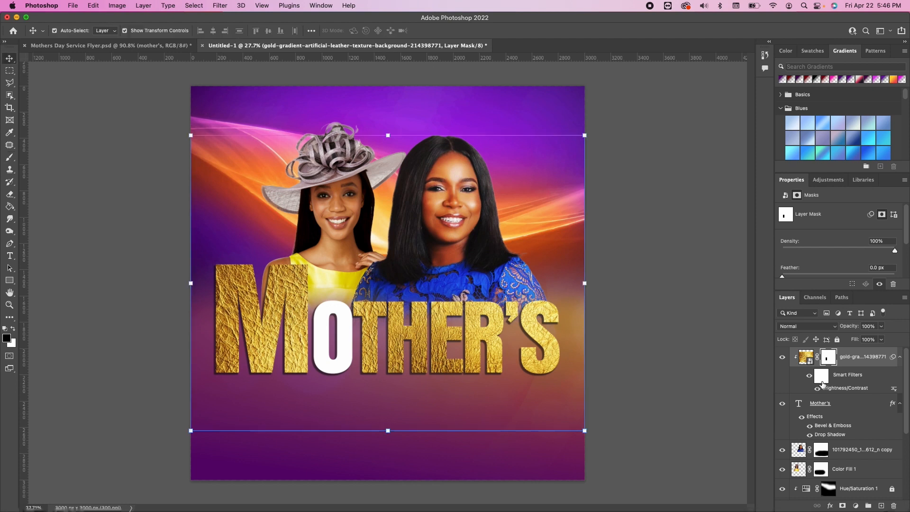
Apply the Camera Raw Filter to the gold texture with temperature +8, contrast +18 and vibrance +17.
{"action": "left_click", "coordinate": [802, 357]}
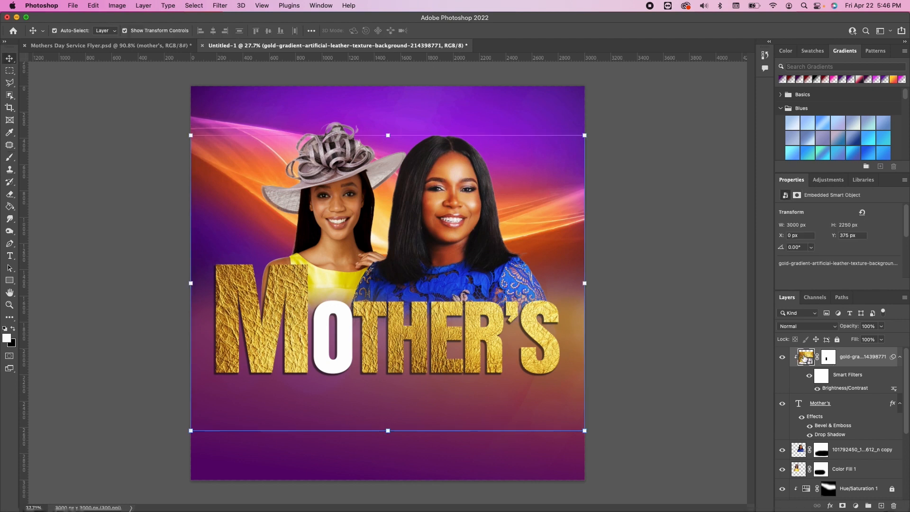
{"action": "left_click", "coordinate": [221, 6]}
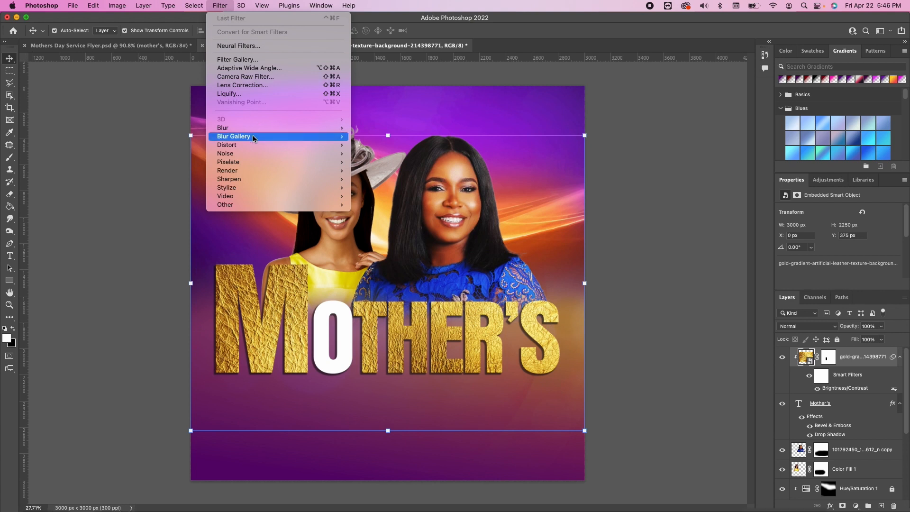
{"action": "mouse_move", "coordinate": [252, 137]}
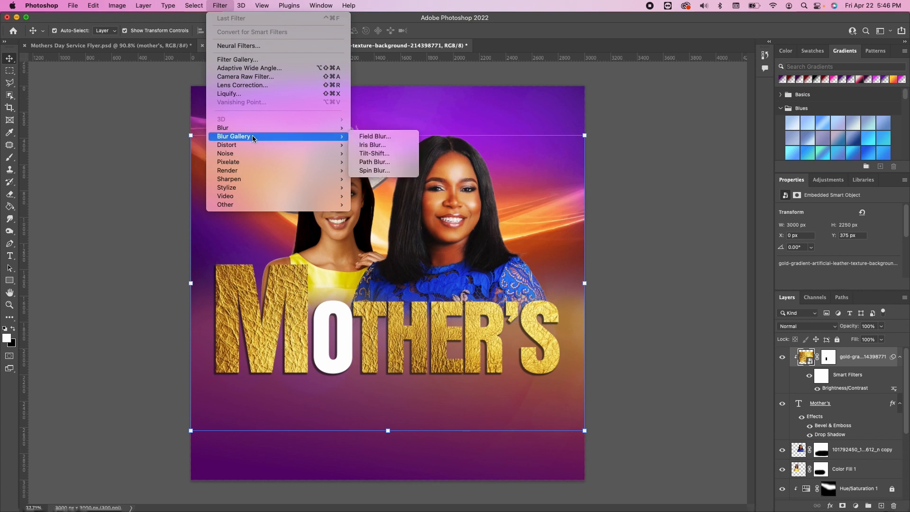
{"action": "left_click", "coordinate": [256, 77]}
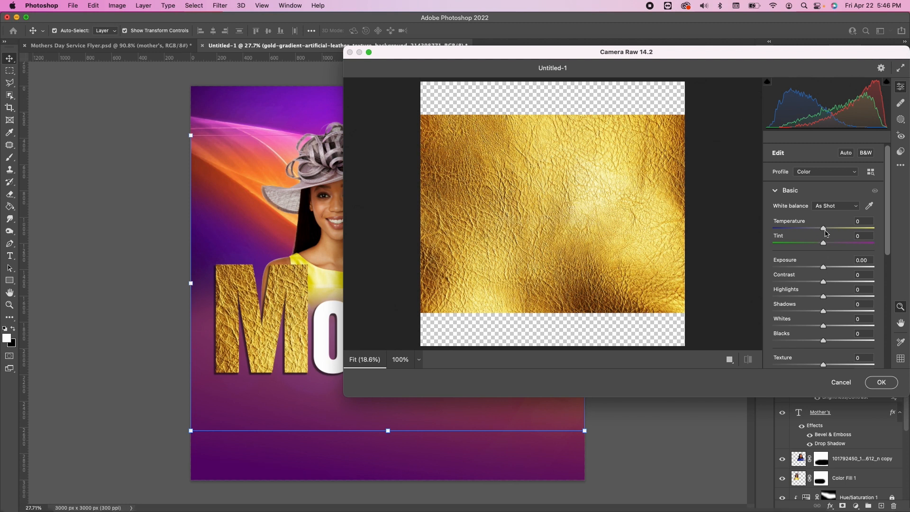
{"action": "mouse_move", "coordinate": [826, 231]}
{"action": "left_mouse_down"}
{"action": "mouse_move", "coordinate": [837, 231]}
{"action": "mouse_move", "coordinate": [830, 233]}
{"action": "left_mouse_up"}
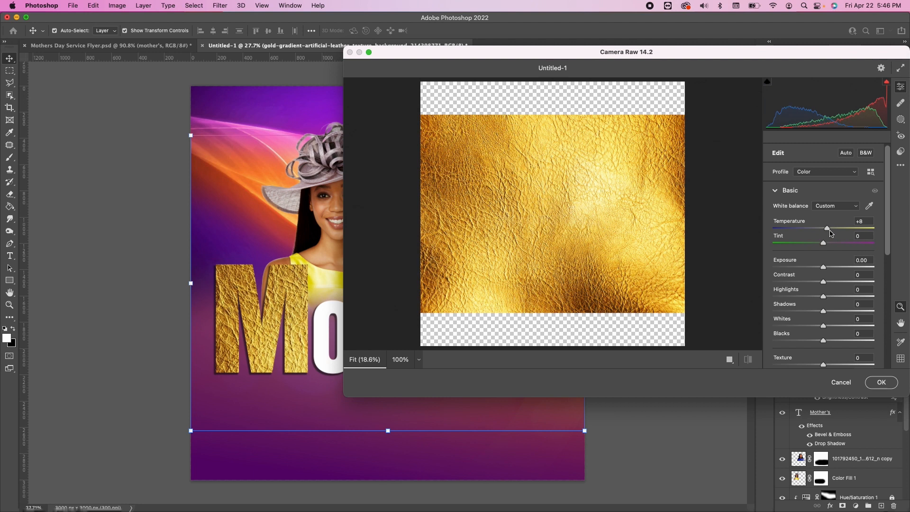
{"action": "left_click_drag", "start_coordinate": [825, 284], "coordinate": [834, 283]}
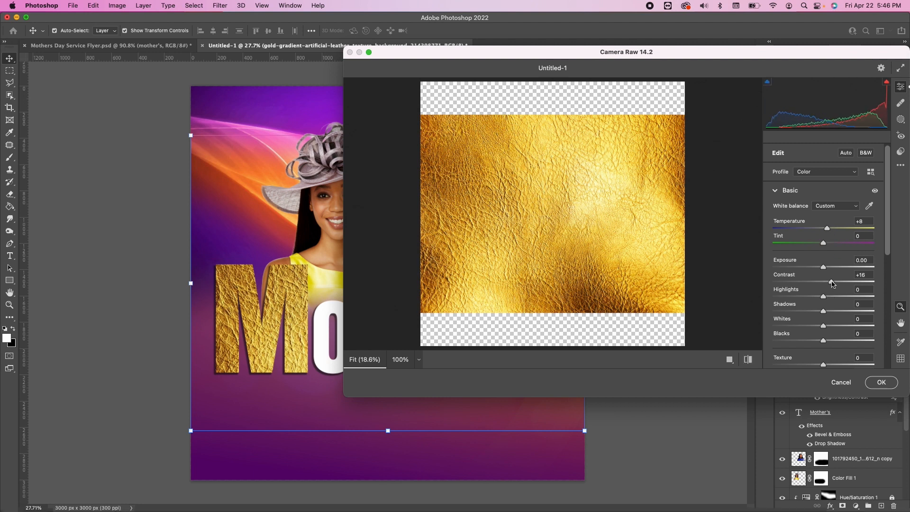
{"action": "scroll", "coordinate": [828, 275], "scroll_direction": "down", "scroll_amount": 3}
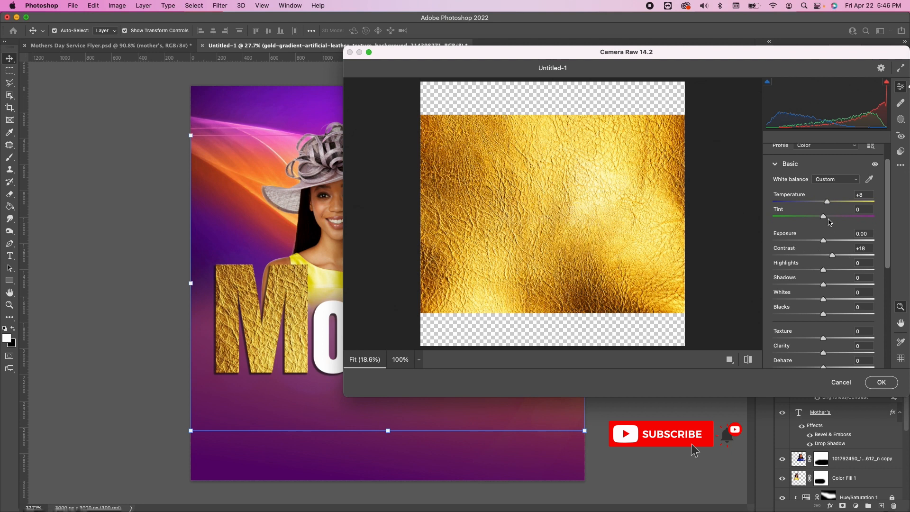
{"action": "scroll", "coordinate": [834, 293], "scroll_direction": "down", "scroll_amount": 4}
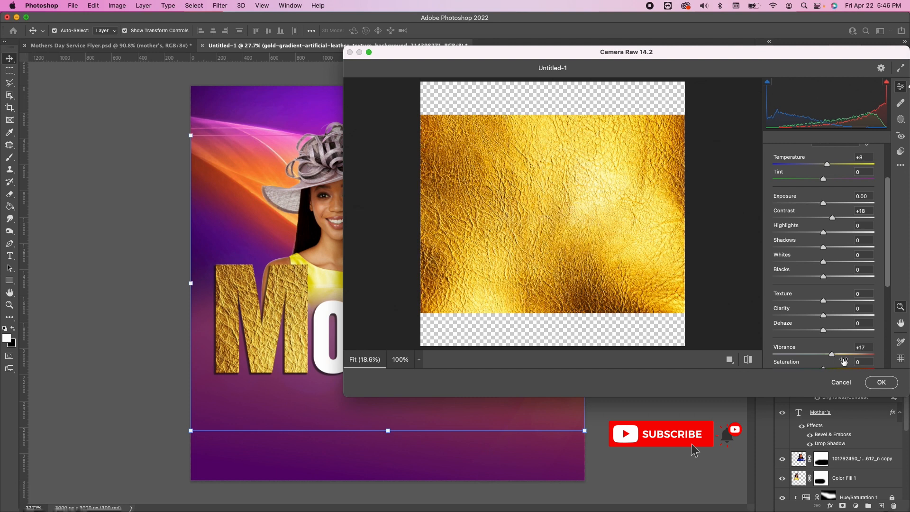
{"action": "left_click", "coordinate": [880, 383]}
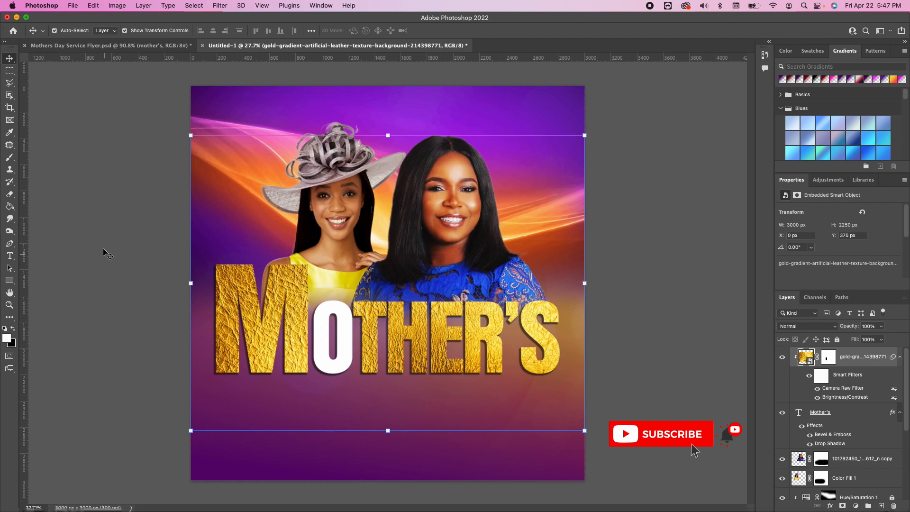
Add a new text layer reading "DAY" in white Ethnocentric Italic.
{"action": "left_click", "coordinate": [10, 256]}
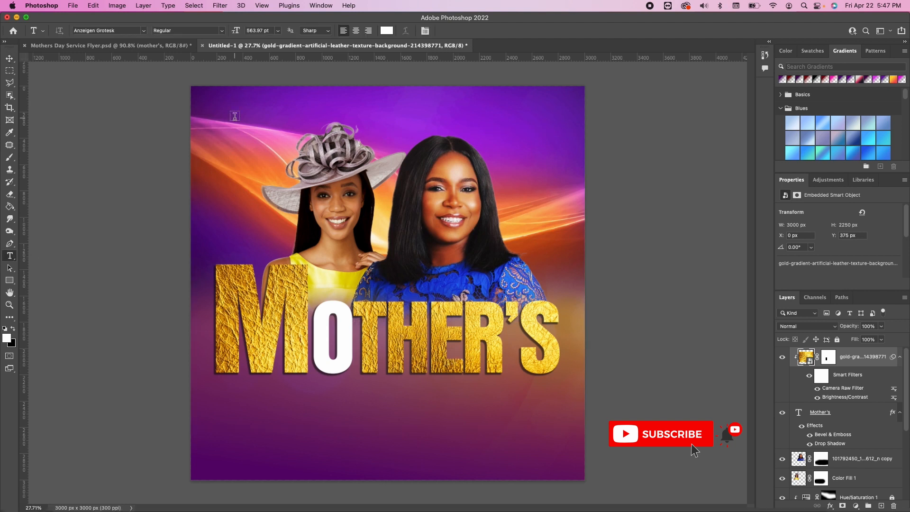
{"action": "left_click", "coordinate": [230, 137]}
{"action": "type", "text": "DAY"}
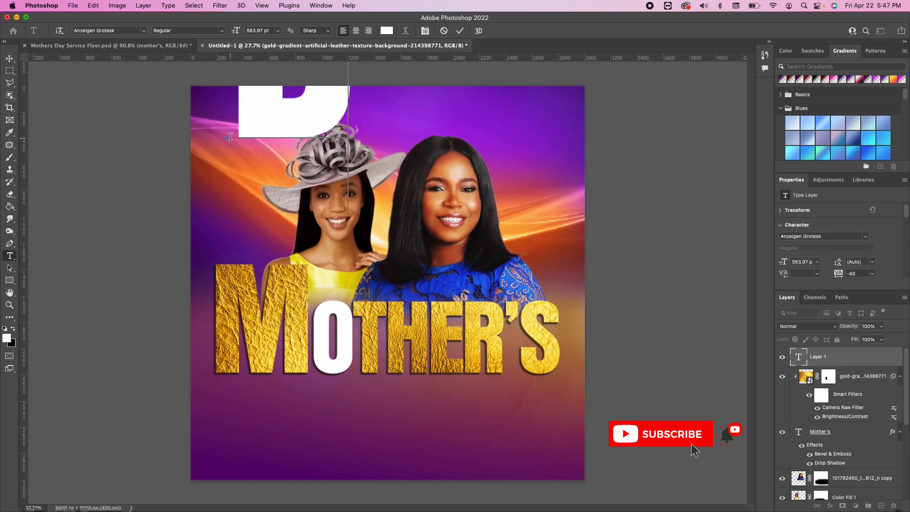
{"action": "key", "text": "super+a"}
{"action": "left_click", "coordinate": [108, 31]}
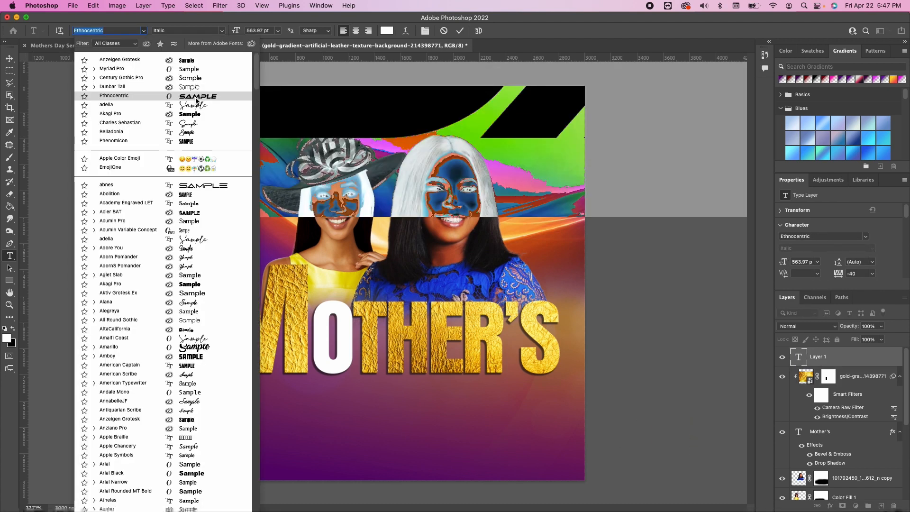
{"action": "left_click", "coordinate": [196, 96]}
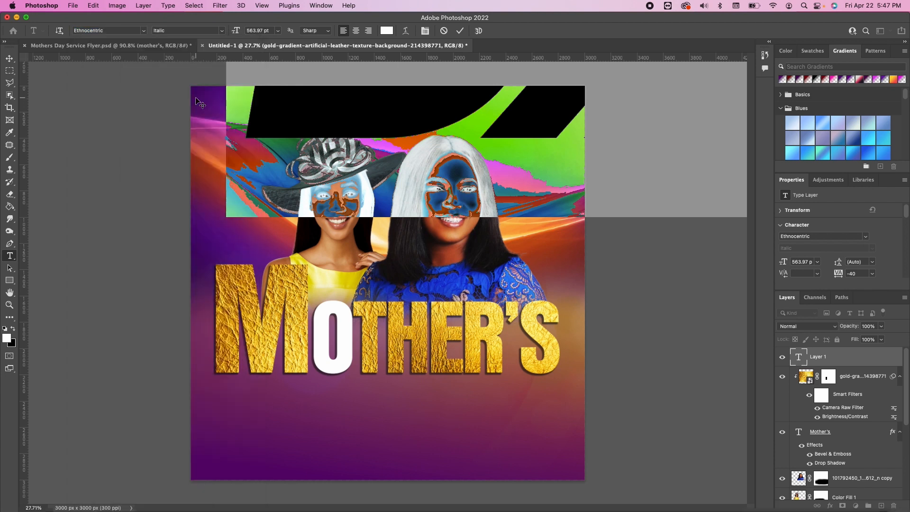
{"action": "scroll", "coordinate": [373, 209], "scroll_direction": "down", "scroll_amount": 5}
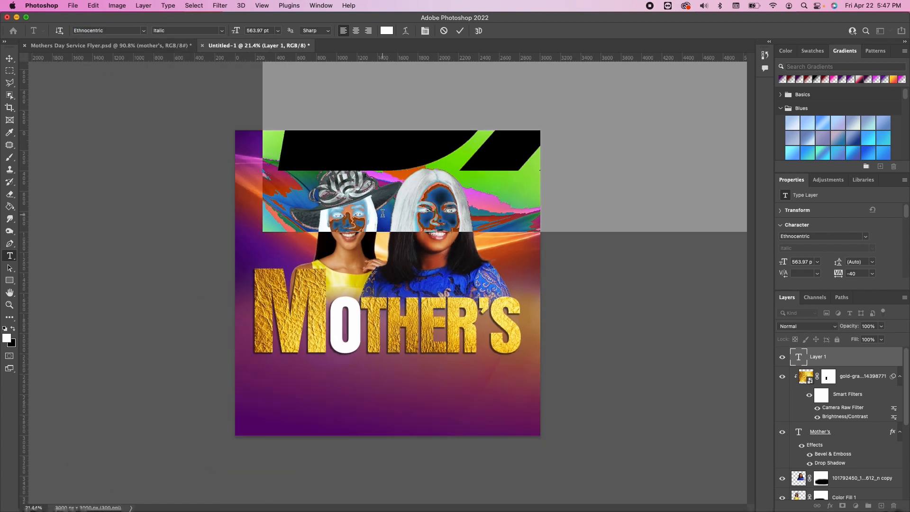
{"action": "left_click", "coordinate": [9, 62]}
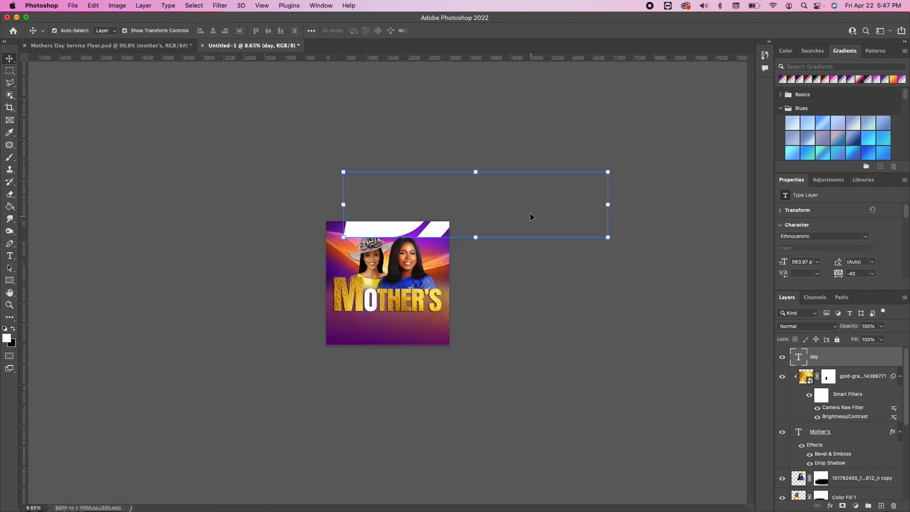
Scale the "DAY" text down to about 108 pt and position it directly beneath the "Mother's" lettering.
{"action": "key", "text": "super+t"}
{"action": "left_click_drag", "start_coordinate": [606, 208], "coordinate": [476, 206]}
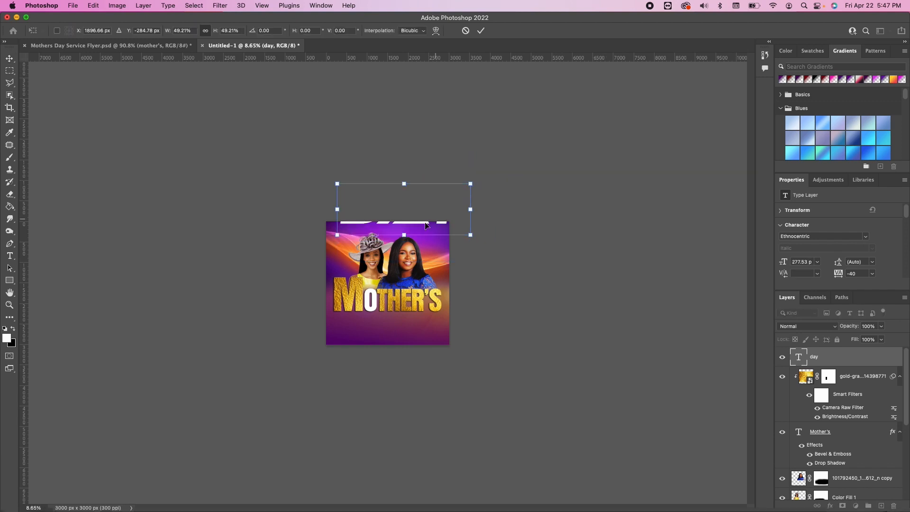
{"action": "left_click_drag", "start_coordinate": [417, 226], "coordinate": [419, 319]}
{"action": "left_click_drag", "start_coordinate": [464, 277], "coordinate": [394, 306]}
{"action": "key", "text": "super+0"}
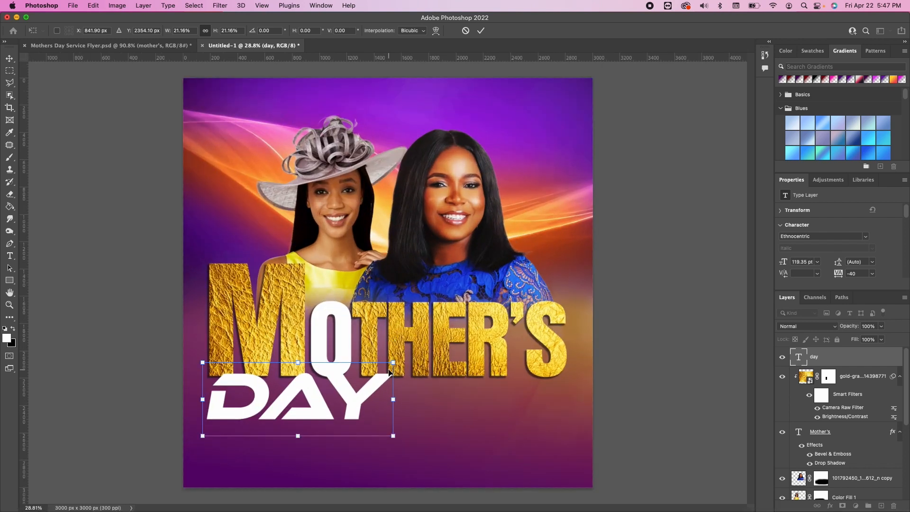
{"action": "left_click_drag", "start_coordinate": [393, 362], "coordinate": [370, 376]}
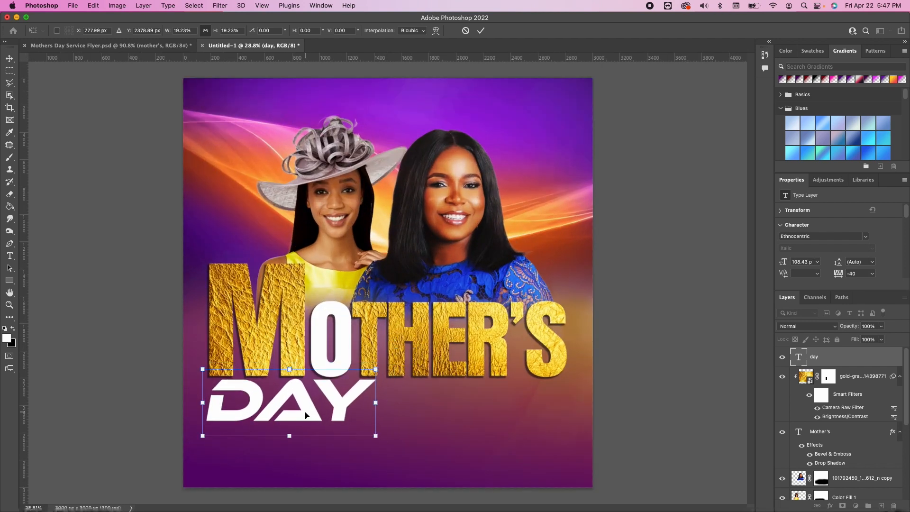
Add a separate text layer reading "SERVICE" at 30 pt near the flyer's upper edge, above the woman with the hat.
{"action": "left_click", "coordinate": [247, 118]}
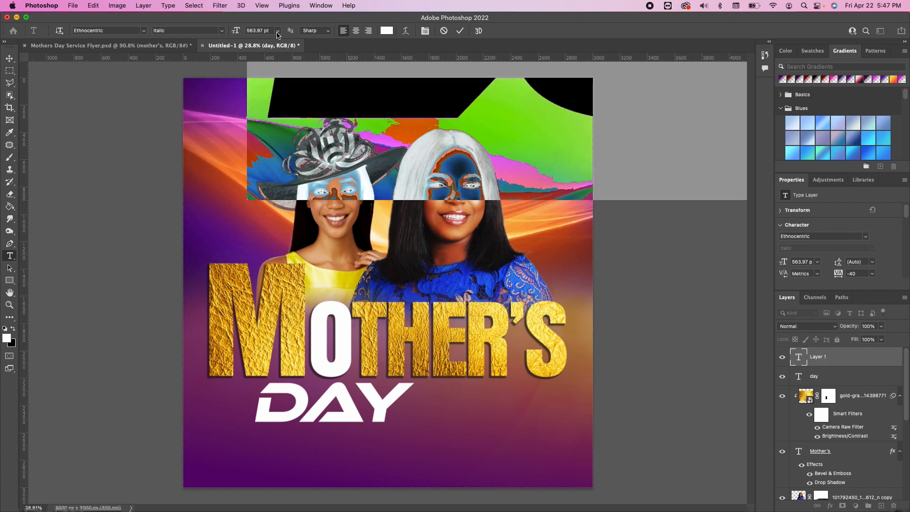
{"action": "left_click", "coordinate": [277, 32]}
{"action": "left_click", "coordinate": [261, 141]}
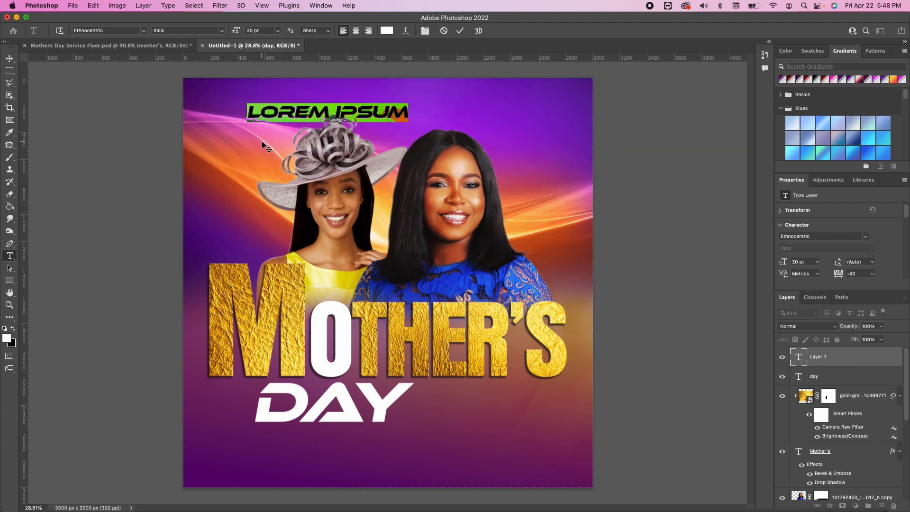
{"action": "type", "text": "SE"}
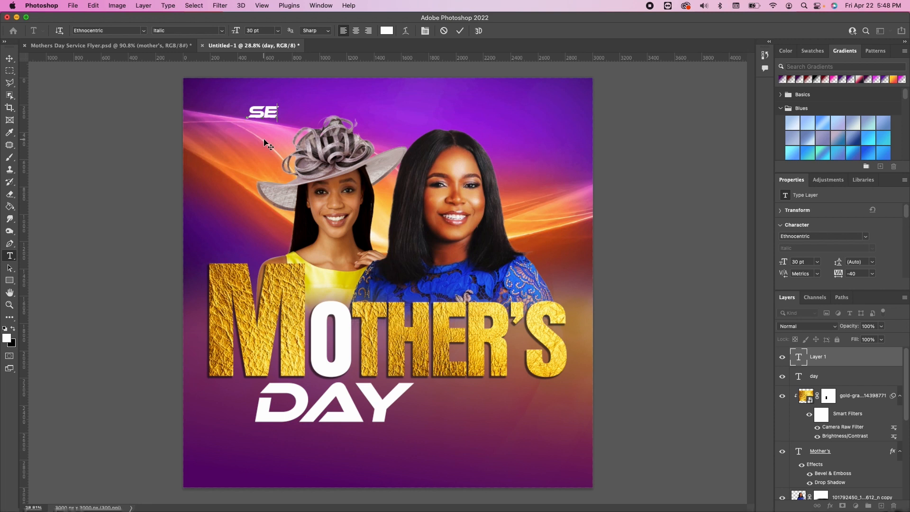
{"action": "type", "text": "RVICE"}
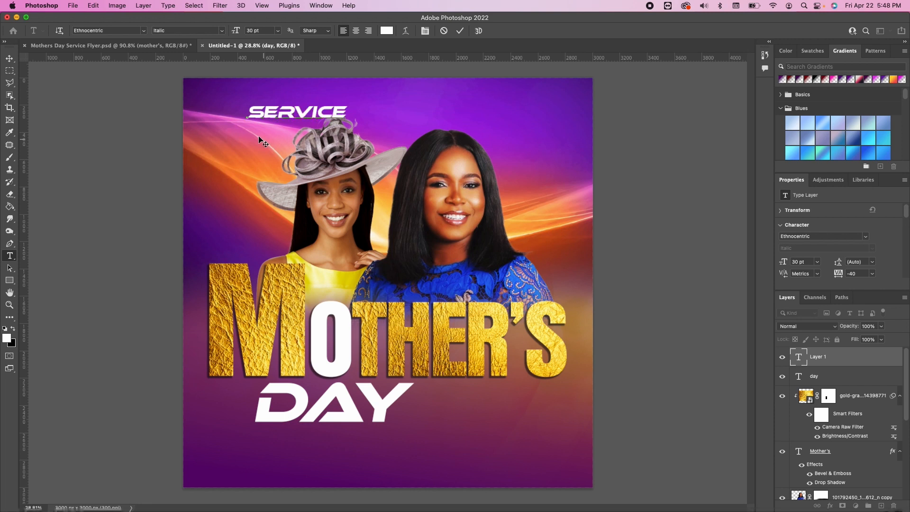
Change the font of the "SERVICE" text to adelia.
{"action": "left_click_drag", "start_coordinate": [347, 110], "coordinate": [246, 112]}
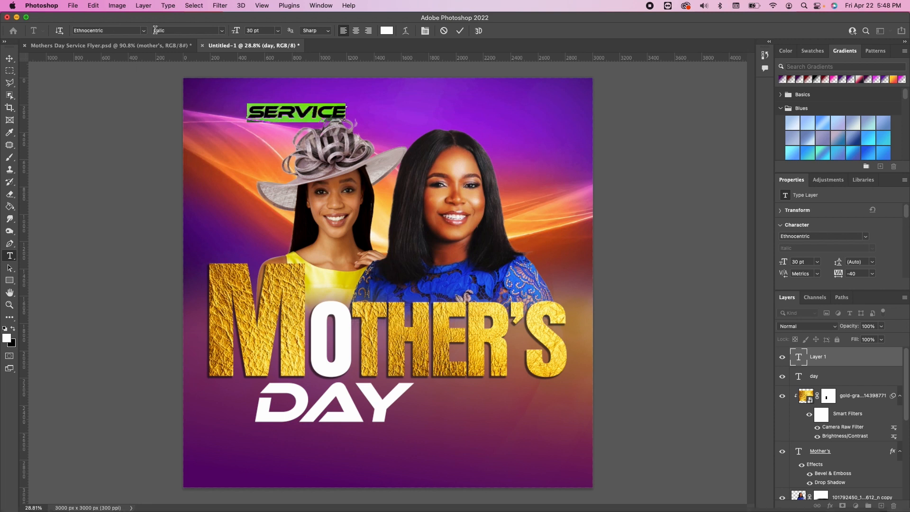
{"action": "left_click", "coordinate": [144, 31]}
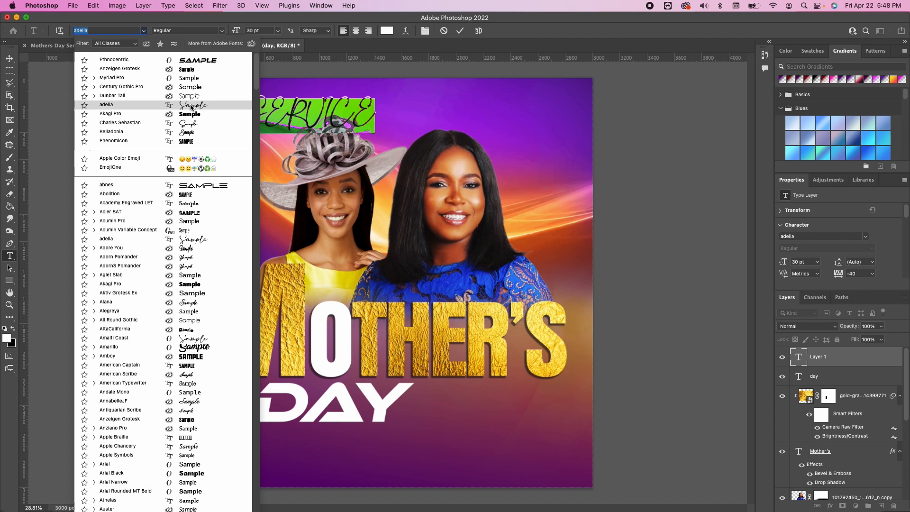
{"action": "left_click", "coordinate": [191, 107]}
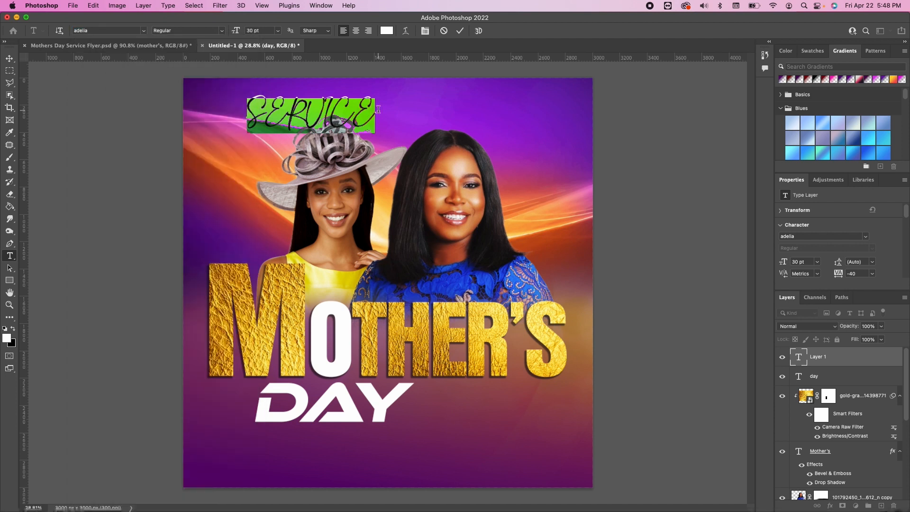
Turn off All Caps for the letters after the initial S in the "SERVICE" text.
{"action": "left_click", "coordinate": [378, 109]}
{"action": "left_click_drag", "start_coordinate": [378, 109], "coordinate": [269, 111]}
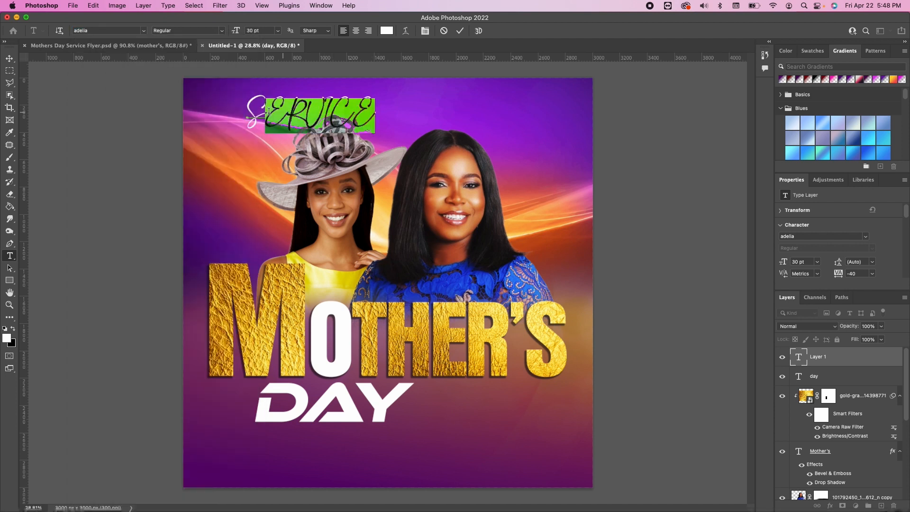
{"action": "scroll", "coordinate": [821, 251], "scroll_direction": "down", "scroll_amount": 5}
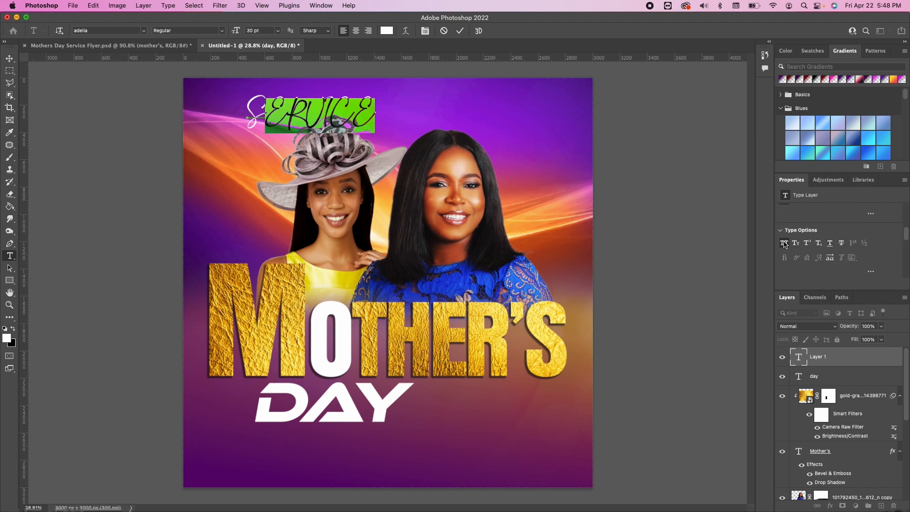
{"action": "left_click", "coordinate": [784, 244]}
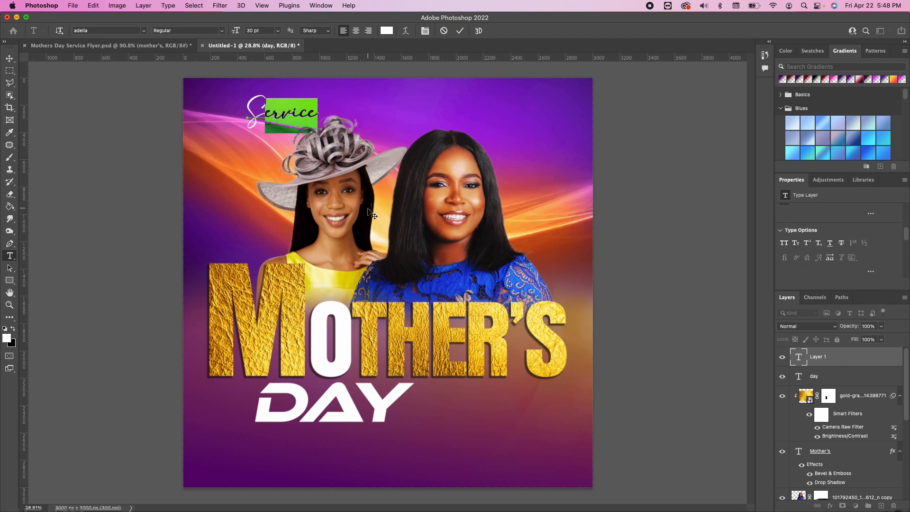
Enlarge the "Service" text and place it below "DAY", with its S overlapping the Y.
{"action": "left_click", "coordinate": [9, 60]}
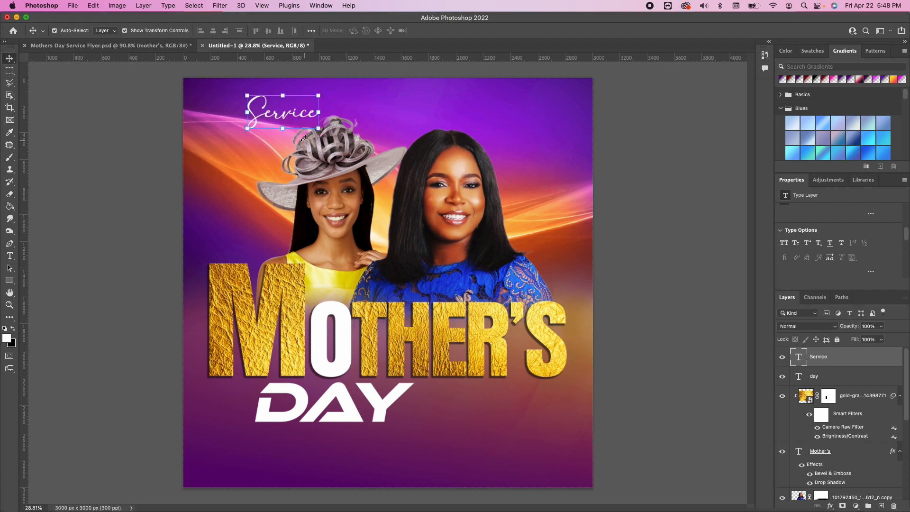
{"action": "left_click_drag", "start_coordinate": [286, 120], "coordinate": [522, 378]}
{"action": "left_click_drag", "start_coordinate": [439, 410], "coordinate": [408, 440]}
{"action": "key", "text": "Return"}
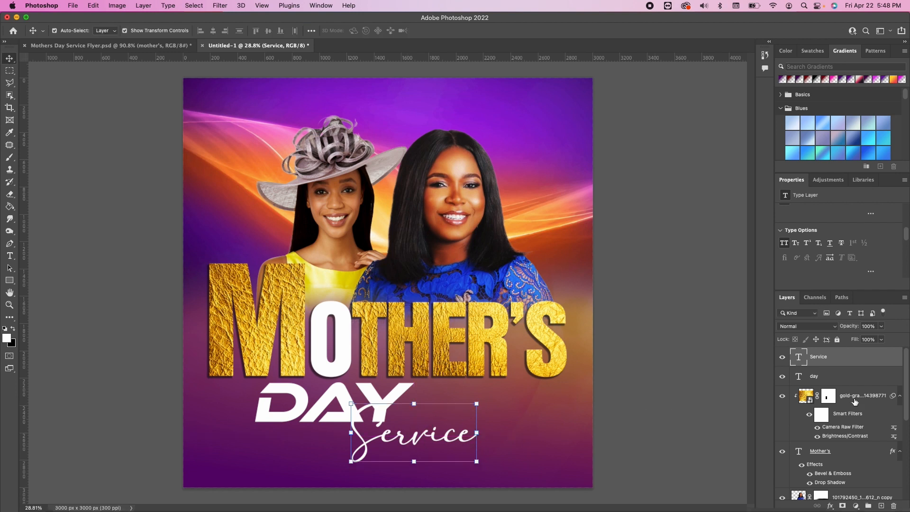
Add a Drop Shadow layer effect to both the "Service" and "DAY" text layers.
{"action": "double_click", "coordinate": [878, 357]}
{"action": "left_click", "coordinate": [502, 298]}
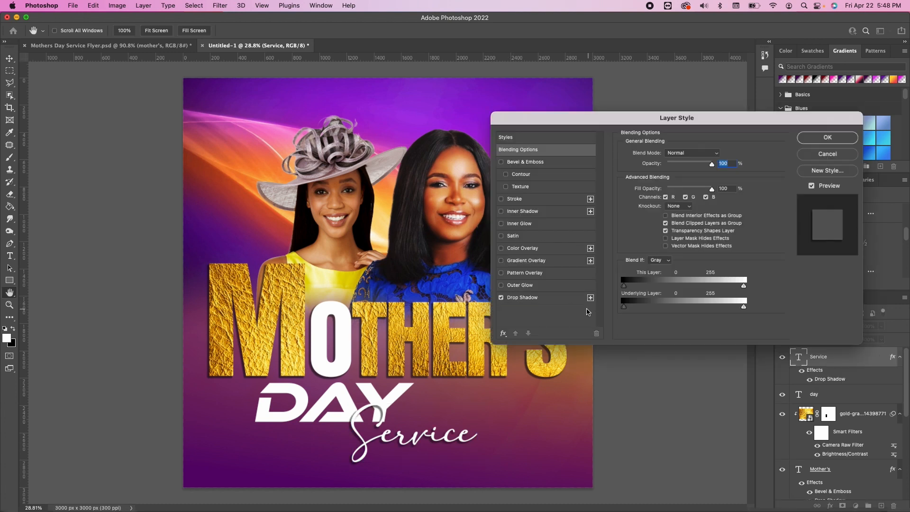
{"action": "left_click", "coordinate": [827, 137]}
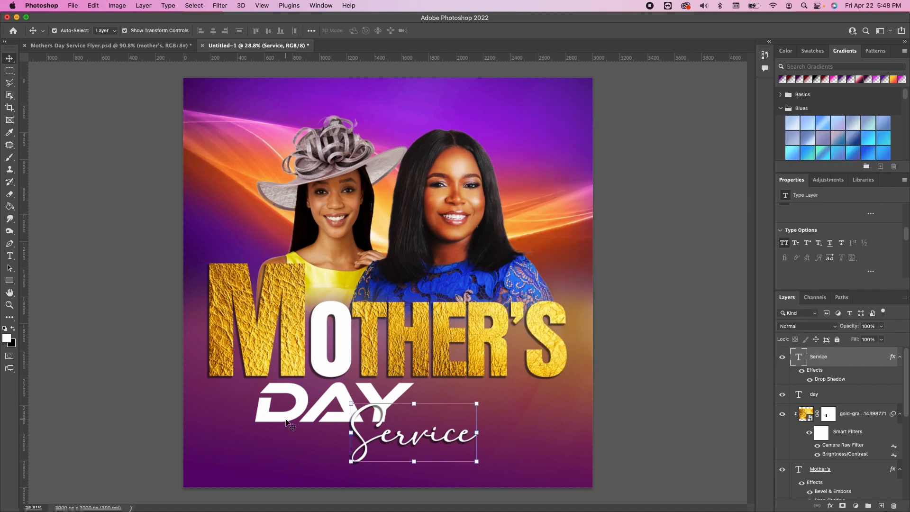
{"action": "left_click", "coordinate": [885, 398]}
{"action": "double_click", "coordinate": [888, 394]}
{"action": "left_click", "coordinate": [501, 297]}
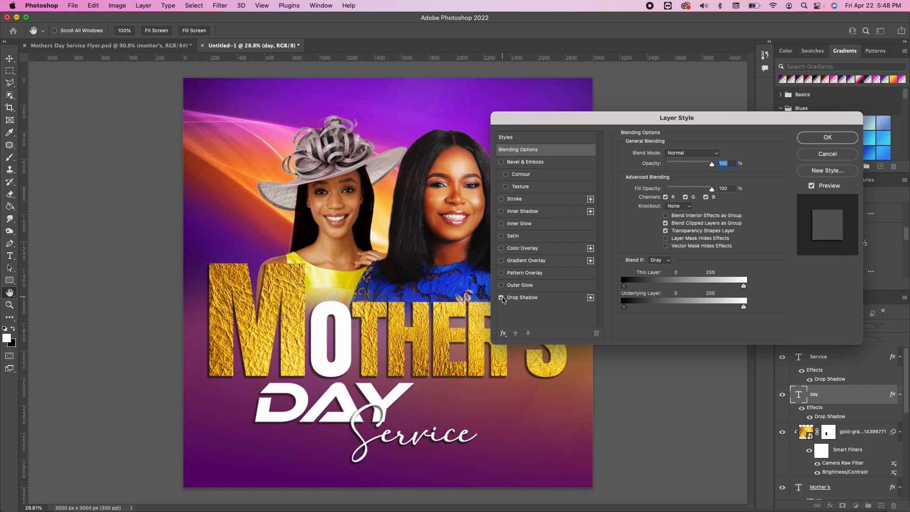
{"action": "left_click", "coordinate": [816, 141]}
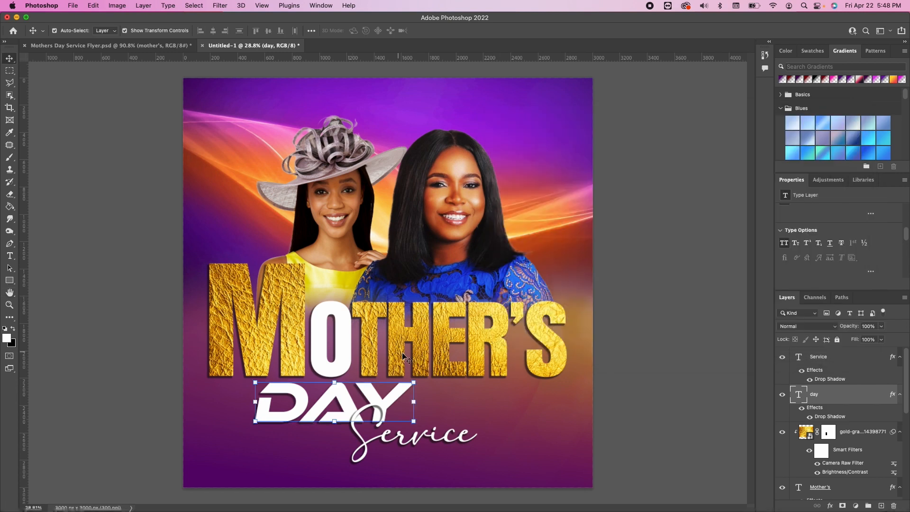
Enlarge the "DAY" text slightly so it sits closer beneath "Mother's", and deselect it.
{"action": "left_click", "coordinate": [414, 380]}
{"action": "left_click_drag", "start_coordinate": [413, 374], "coordinate": [417, 372]}
{"action": "key", "text": "Return"}
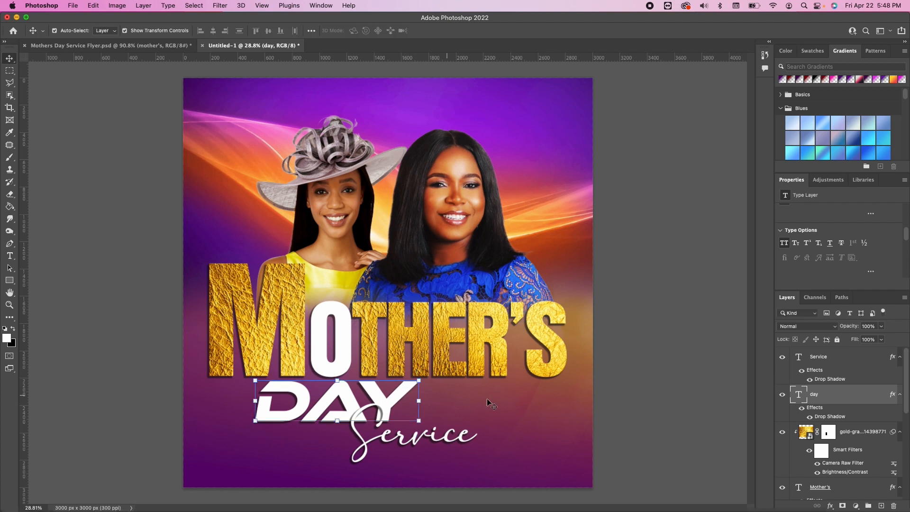
{"action": "left_click", "coordinate": [621, 408]}
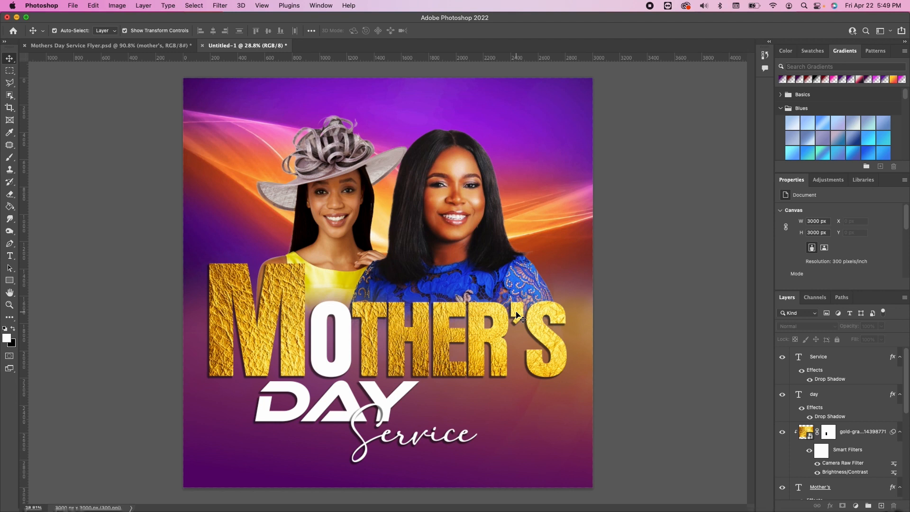
Add a text layer reading "8" at 24 pt in Century Gothic Pro, above and beside the woman with the hat.
{"action": "left_click", "coordinate": [10, 257]}
{"action": "left_click", "coordinate": [223, 119]}
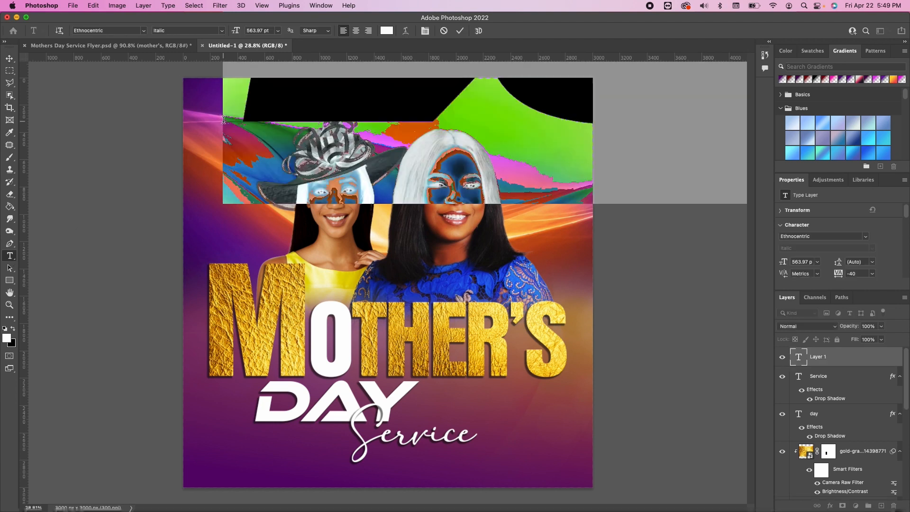
{"action": "left_click", "coordinate": [278, 31]}
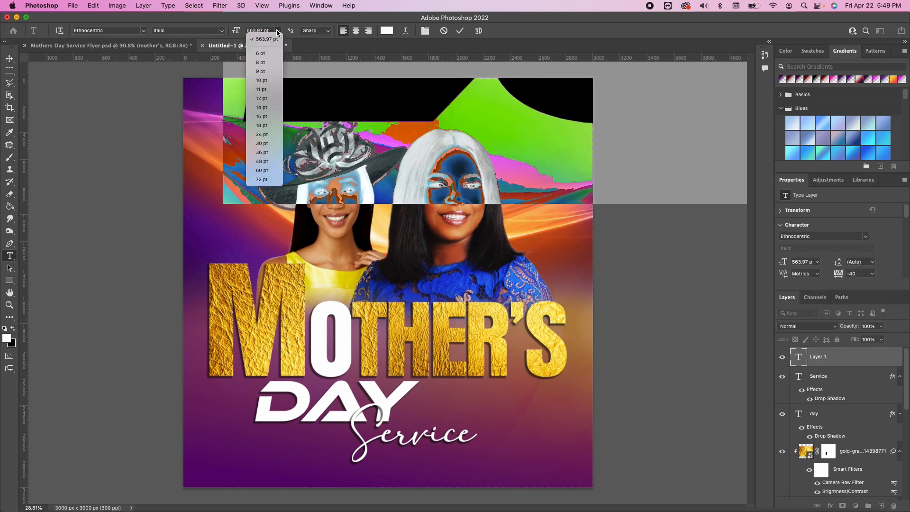
{"action": "left_click", "coordinate": [262, 135]}
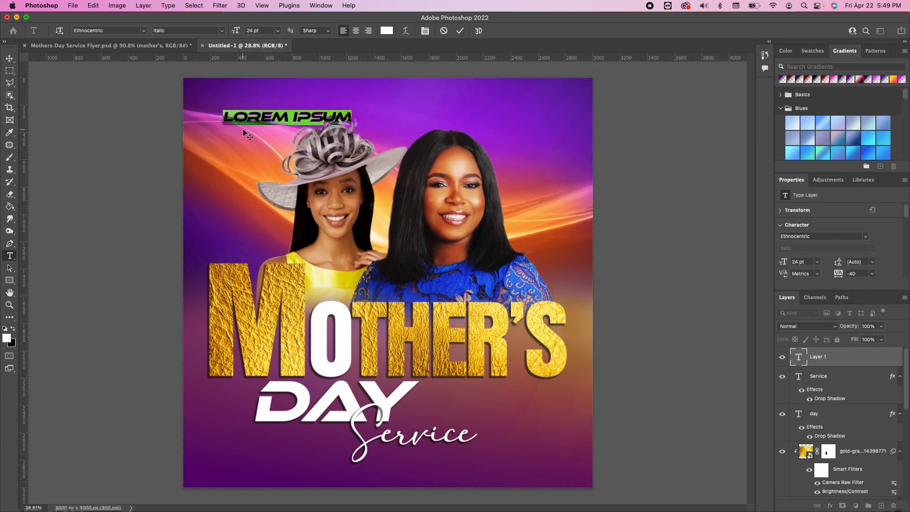
{"action": "type", "text": "8"}
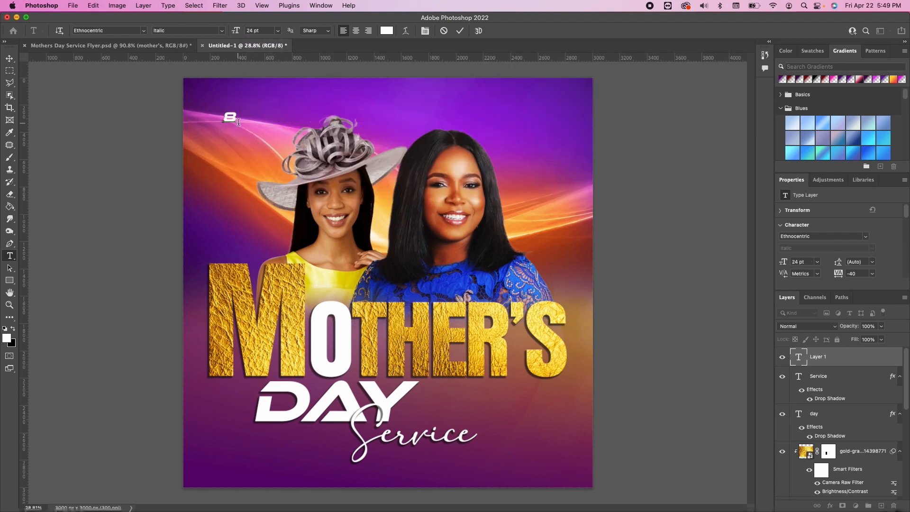
{"action": "left_click", "coordinate": [143, 30]}
{"action": "left_click", "coordinate": [104, 90]}
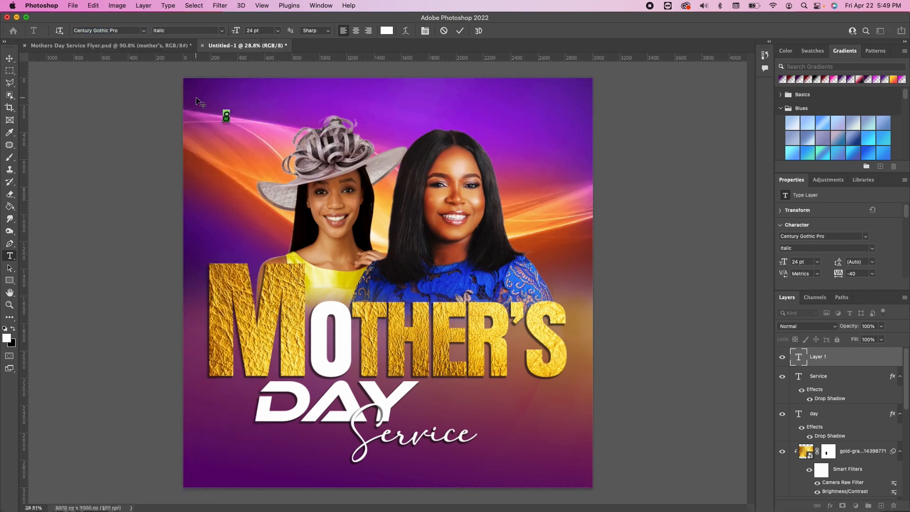
Scale the "8" up to about 124 pt and place it beside the woman's hat.
{"action": "left_click", "coordinate": [9, 58]}
{"action": "key", "text": "ctrl+t"}
{"action": "left_click_drag", "start_coordinate": [230, 125], "coordinate": [256, 183]}
{"action": "left_click_drag", "start_coordinate": [249, 143], "coordinate": [228, 162]}
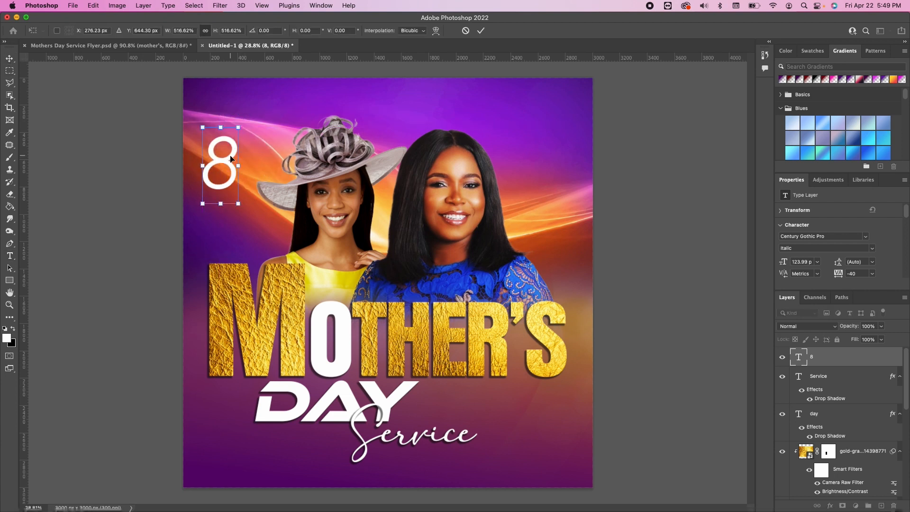
{"action": "key", "text": "Return"}
Make the "8" Bold, scale it to about 84 pt and place it above the golden M.
{"action": "double_click", "coordinate": [227, 164]}
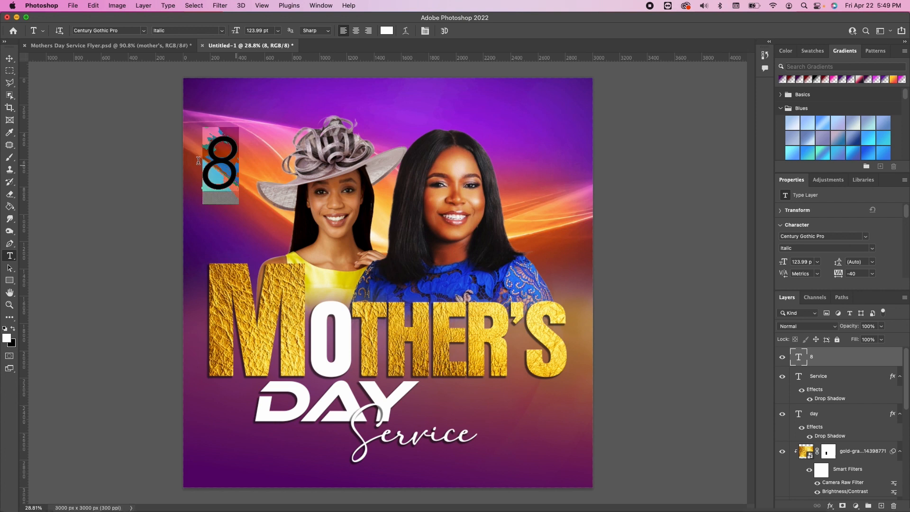
{"action": "left_click", "coordinate": [222, 32]}
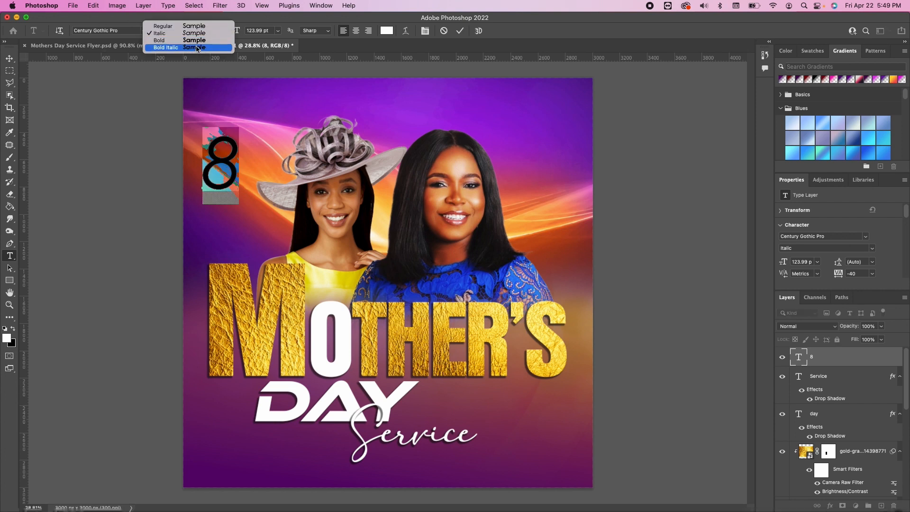
{"action": "left_click", "coordinate": [198, 41]}
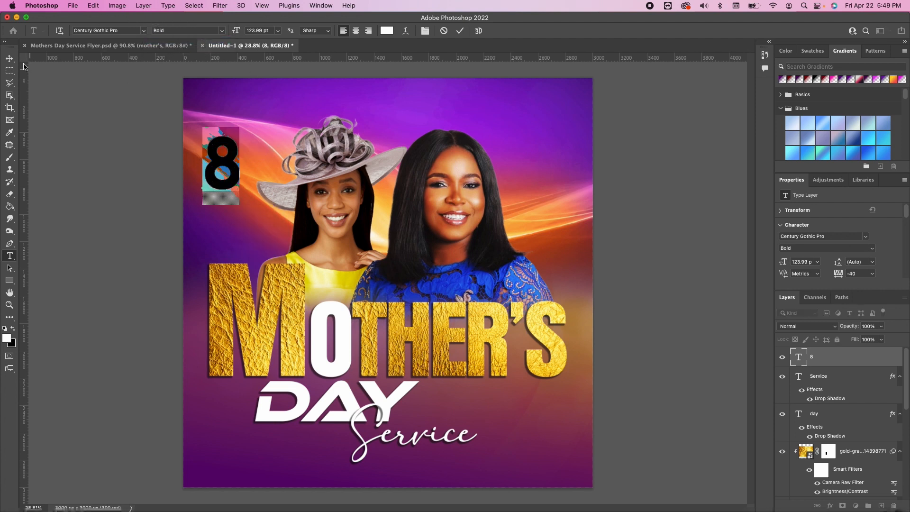
{"action": "left_click", "coordinate": [10, 58]}
{"action": "left_click_drag", "start_coordinate": [240, 137], "coordinate": [228, 218]}
{"action": "key", "text": "Return"}
{"action": "left_click", "coordinate": [279, 253]}
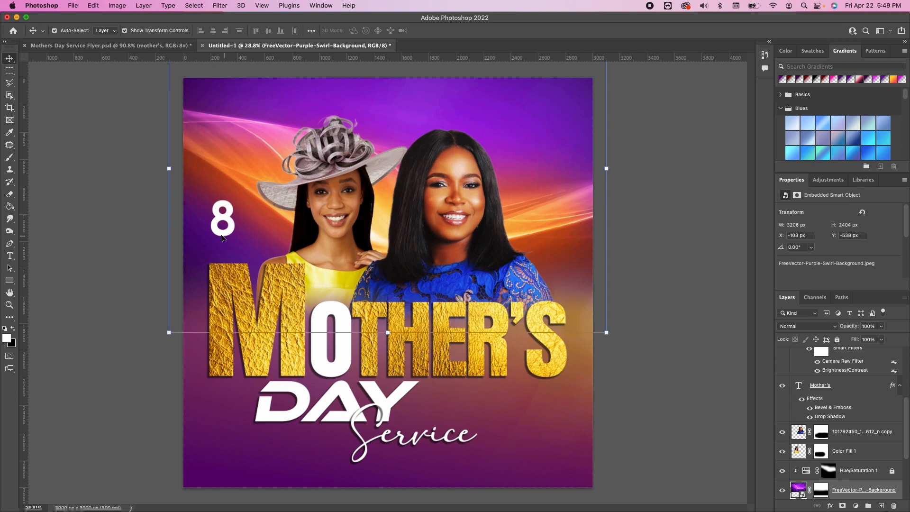
Add a second line reading "MAY" beneath the "8" and set its size to 25 pt.
{"action": "left_click", "coordinate": [10, 257]}
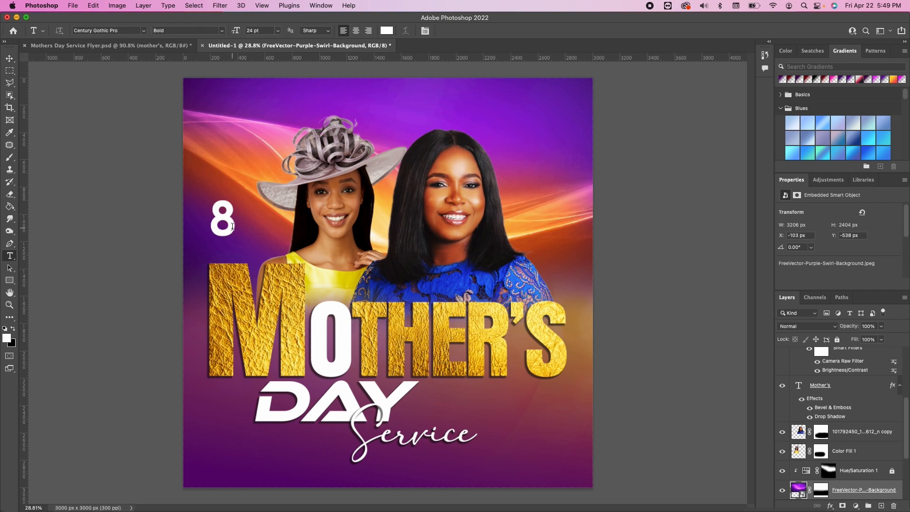
{"action": "left_click", "coordinate": [232, 227]}
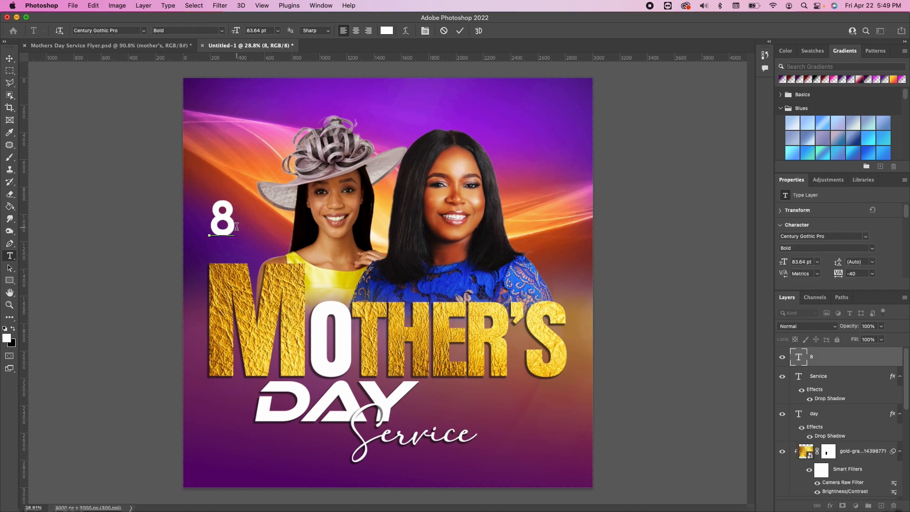
{"action": "type", "text": "MAY"}
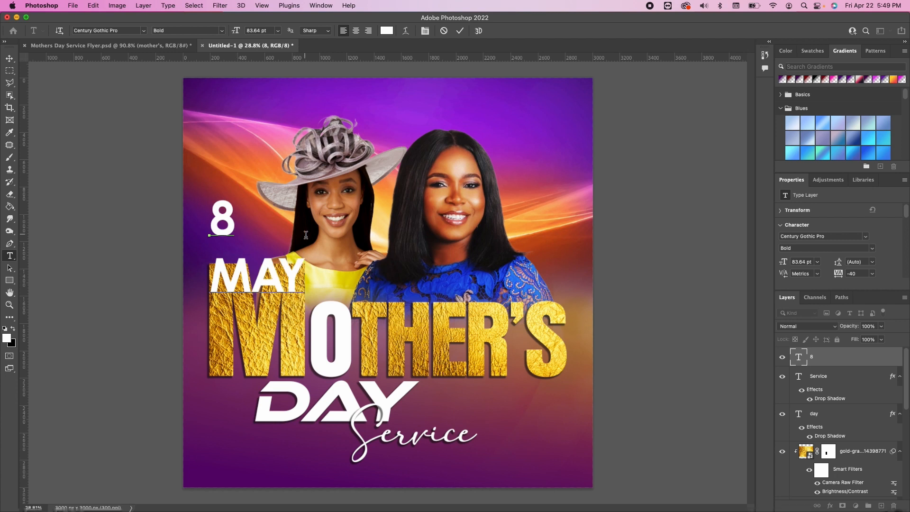
{"action": "left_click_drag", "start_coordinate": [307, 269], "coordinate": [207, 266]}
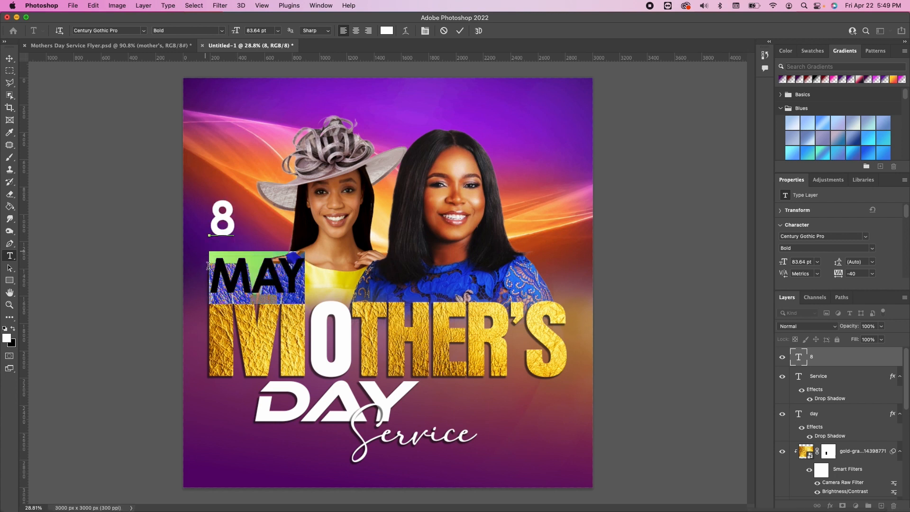
{"action": "scroll", "coordinate": [801, 250], "scroll_direction": "down", "scroll_amount": 3}
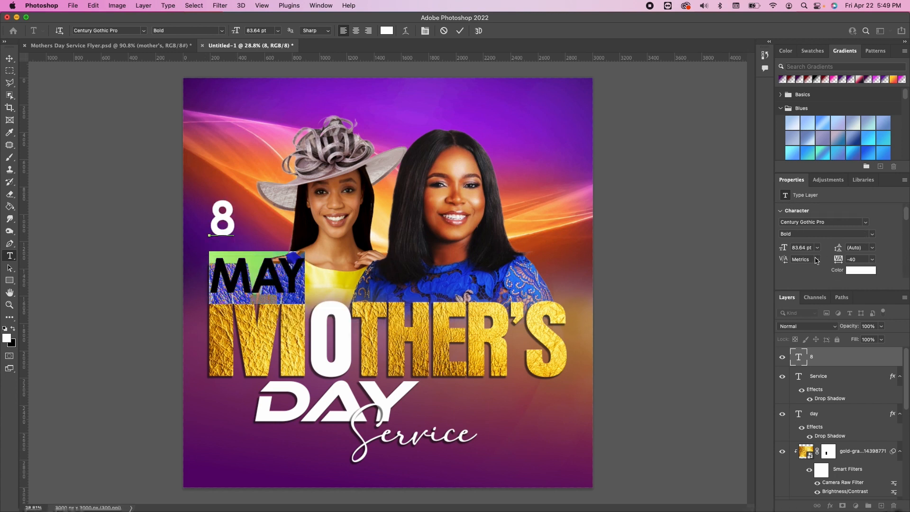
{"action": "left_click_drag", "start_coordinate": [785, 232], "coordinate": [757, 240]}
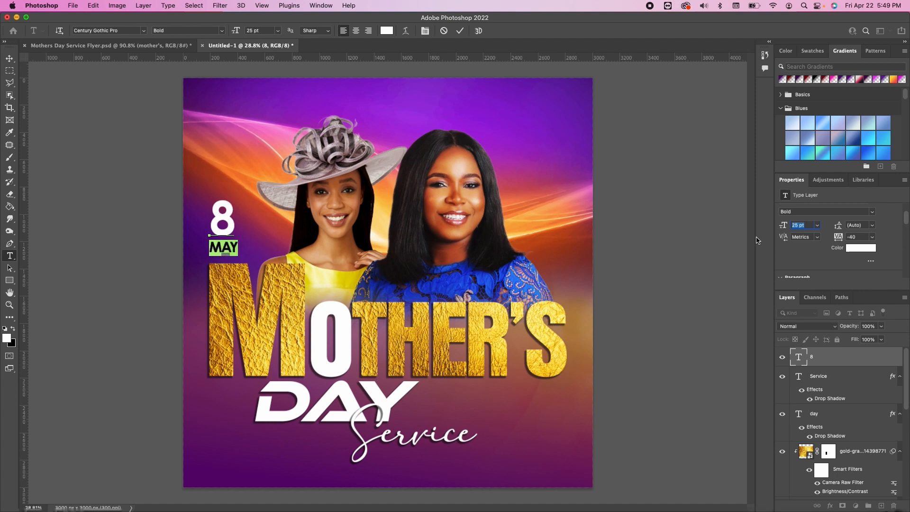
Set the leading of the "8 MAY" text to 25 pt and move it slightly closer to the golden M.
{"action": "left_click", "coordinate": [244, 249]}
{"action": "left_click_drag", "start_coordinate": [241, 248], "coordinate": [207, 209]}
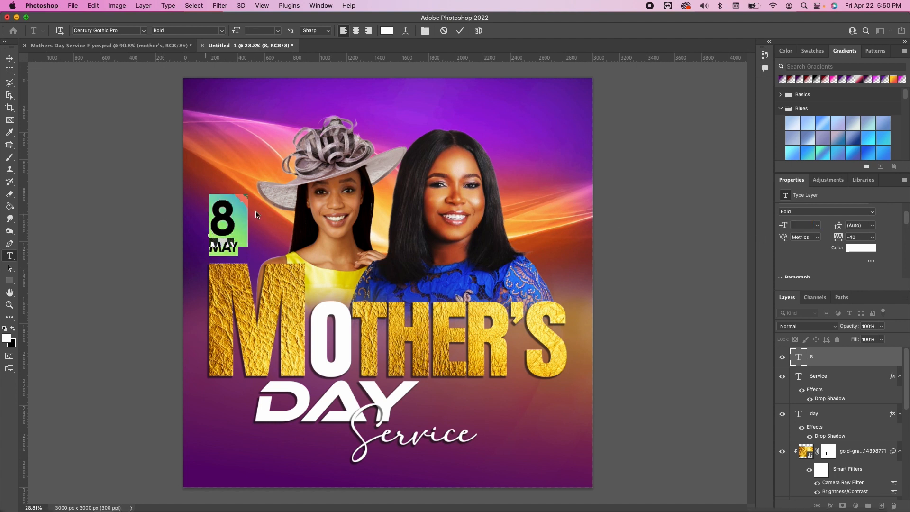
{"action": "left_click_drag", "start_coordinate": [837, 227], "coordinate": [801, 235]}
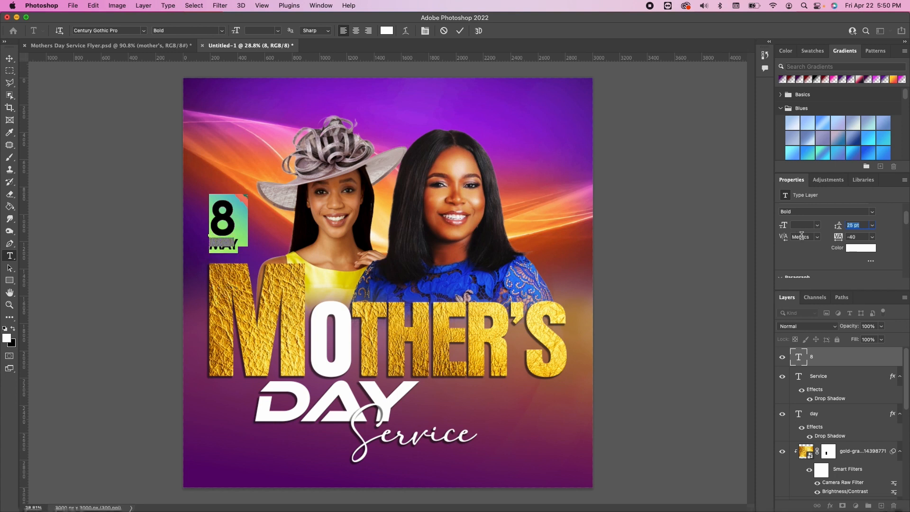
{"action": "left_click", "coordinate": [9, 58]}
{"action": "left_click_drag", "start_coordinate": [225, 231], "coordinate": [231, 239]}
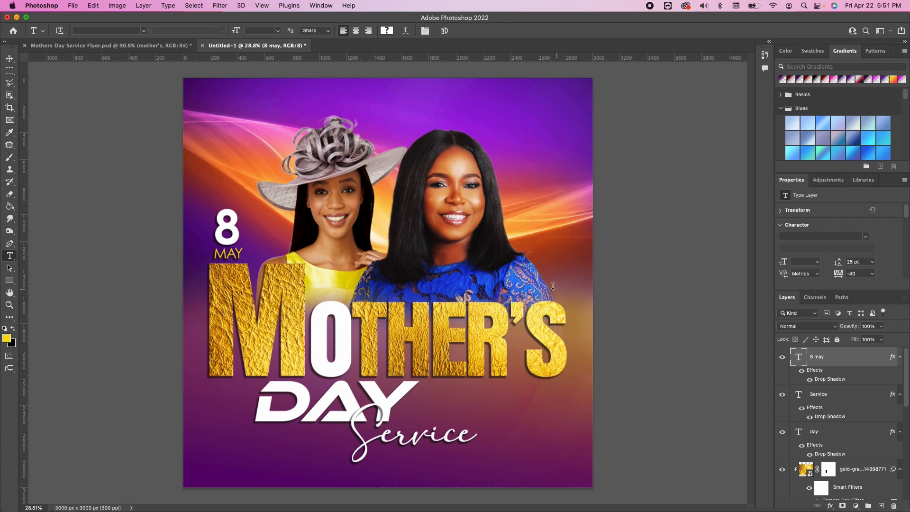
Duplicate the "8 MAY" text to the opposite side, beside the woman in blue, and open the copy for editing.
{"action": "left_click", "coordinate": [10, 58]}
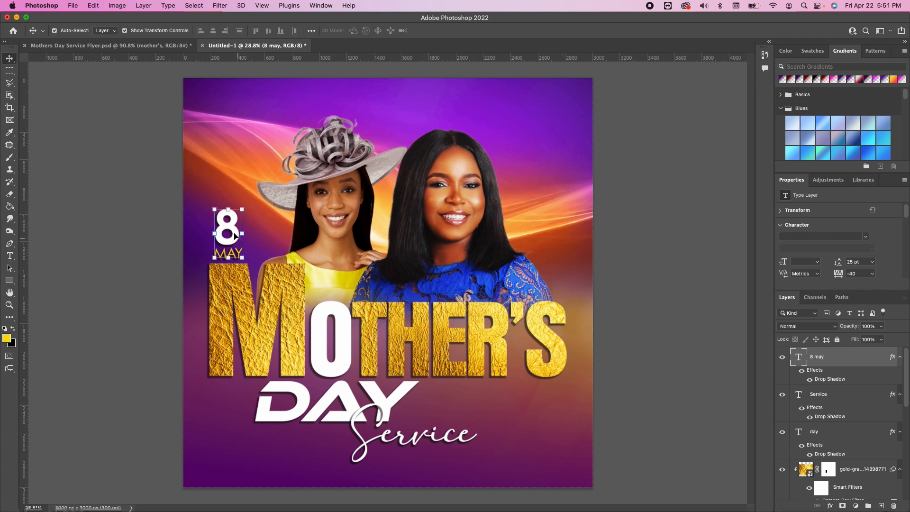
{"action": "left_click_drag", "start_coordinate": [233, 228], "coordinate": [544, 221]}
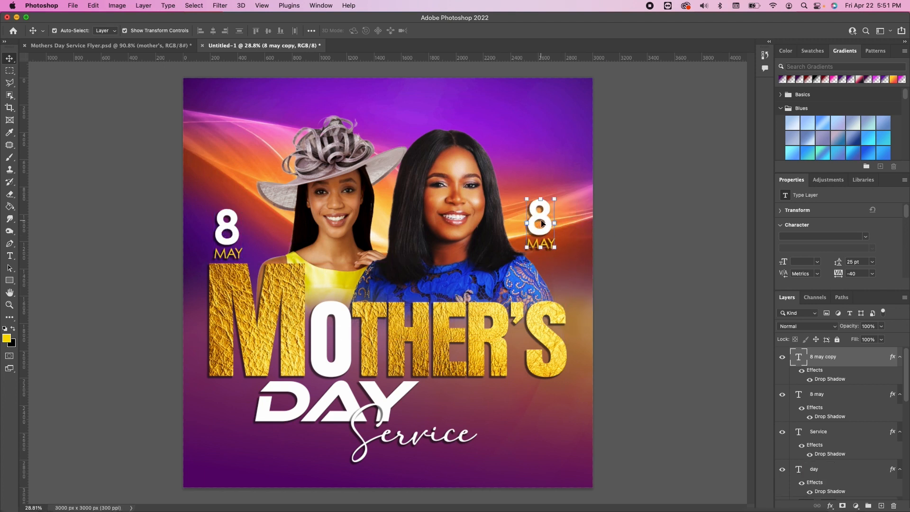
{"action": "double_click", "coordinate": [544, 222]}
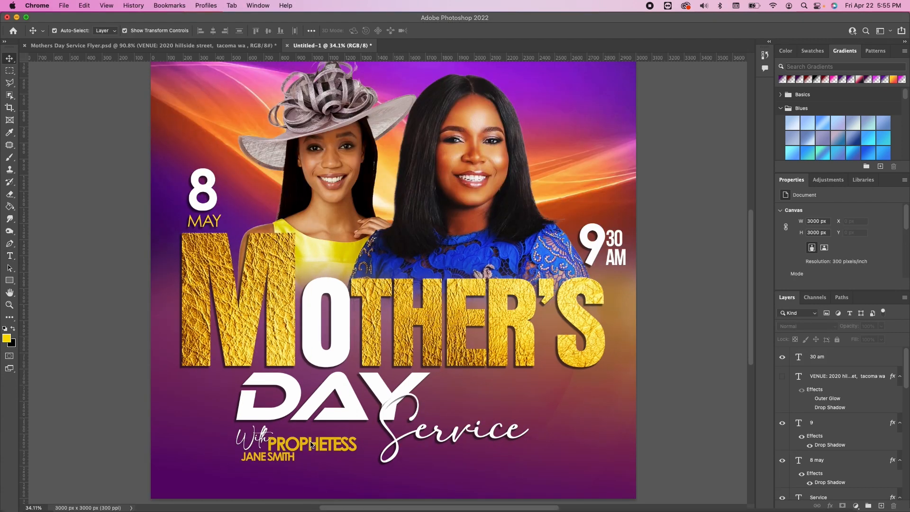
Show the hidden venue text layer and view the whole flyer.
{"action": "left_click", "coordinate": [782, 377]}
{"action": "scroll", "coordinate": [530, 393], "scroll_direction": "down", "scroll_amount": 3}
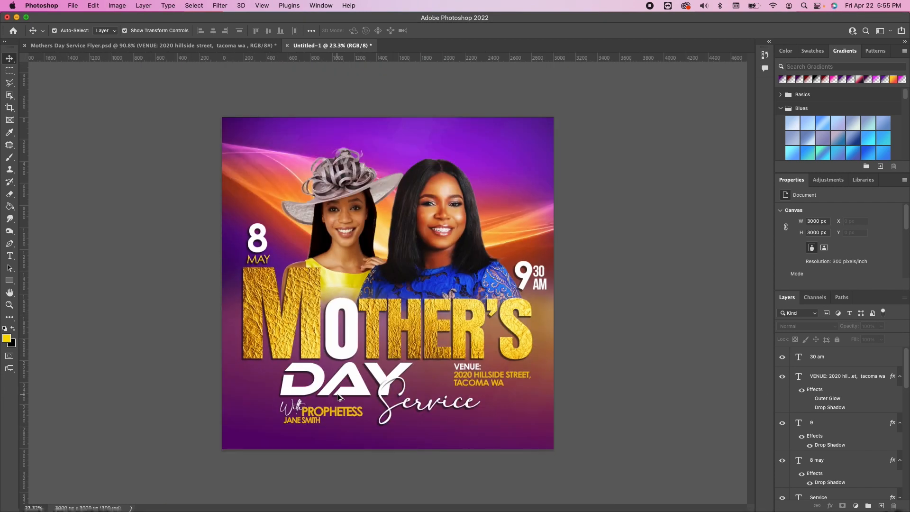
{"action": "scroll", "coordinate": [338, 394], "scroll_direction": "up", "scroll_amount": 1}
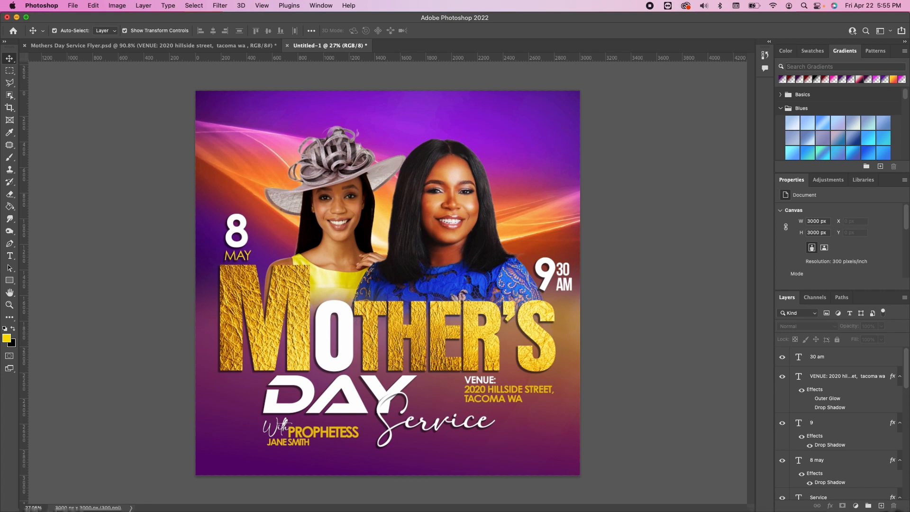
Place the white dove image, Images copy.png, in the flyer's upper-right corner above the woman in blue.
{"action": "key", "text": "super+Tab"}
{"action": "left_click_drag", "start_coordinate": [690, 144], "coordinate": [327, 232]}
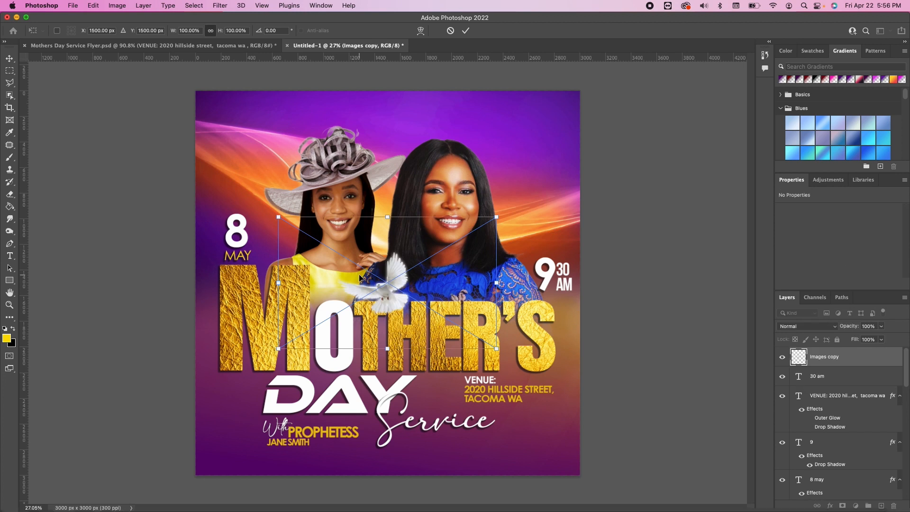
{"action": "left_click_drag", "start_coordinate": [397, 269], "coordinate": [552, 112]}
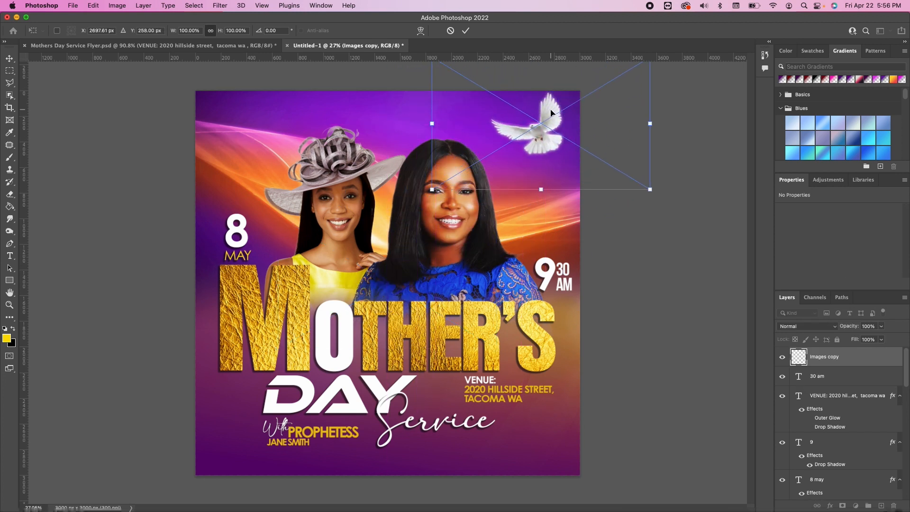
{"action": "key", "text": "Return"}
Duplicate the dove and place the copy, scaled down, in the flyer's lower-right corner below the venue text.
{"action": "key", "text": "super+j"}
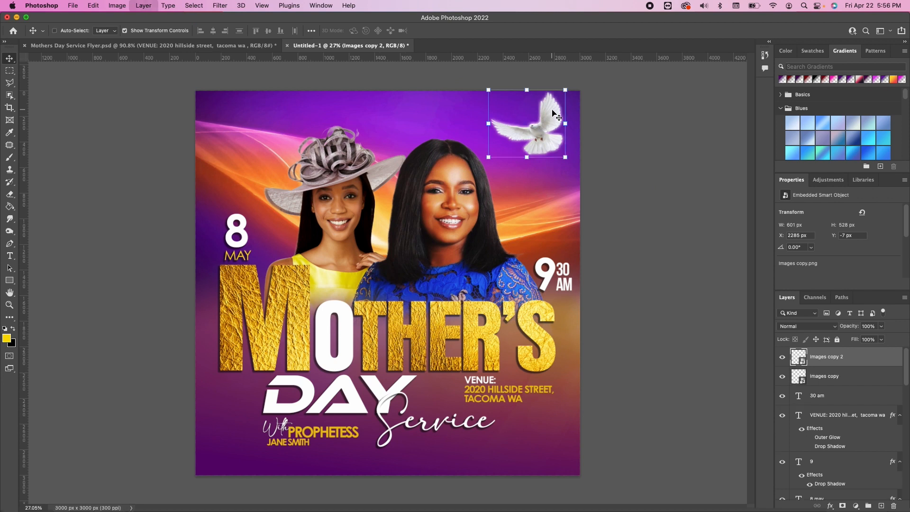
{"action": "left_click_drag", "start_coordinate": [536, 130], "coordinate": [523, 447]}
{"action": "mouse_move", "coordinate": [553, 407]}
{"action": "left_mouse_down"}
{"action": "mouse_move", "coordinate": [532, 423]}
{"action": "mouse_move", "coordinate": [561, 403]}
{"action": "left_mouse_up"}
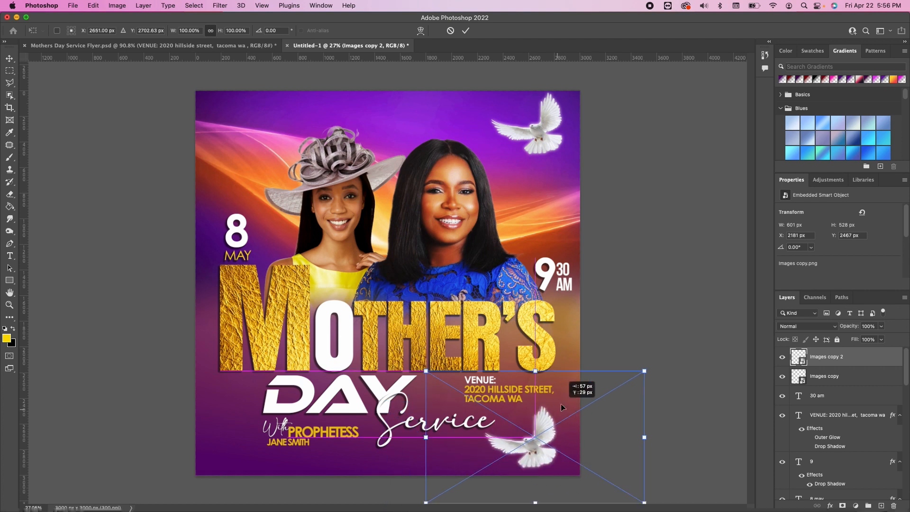
{"action": "left_click_drag", "start_coordinate": [646, 369], "coordinate": [578, 410]}
{"action": "left_click_drag", "start_coordinate": [513, 456], "coordinate": [538, 431]}
{"action": "left_click_drag", "start_coordinate": [602, 386], "coordinate": [590, 393]}
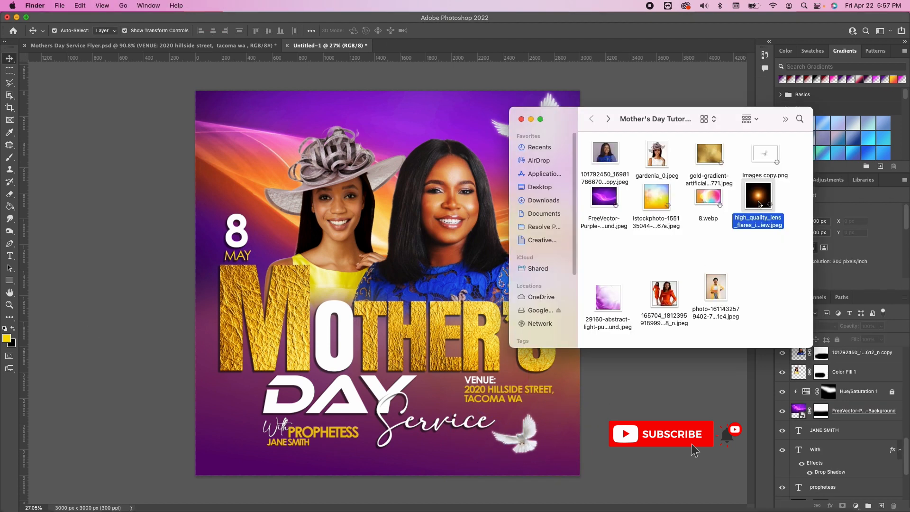
Place the high-quality lens flare image over the golden M and set its blending mode to Screen.
{"action": "left_click_drag", "start_coordinate": [759, 197], "coordinate": [279, 270]}
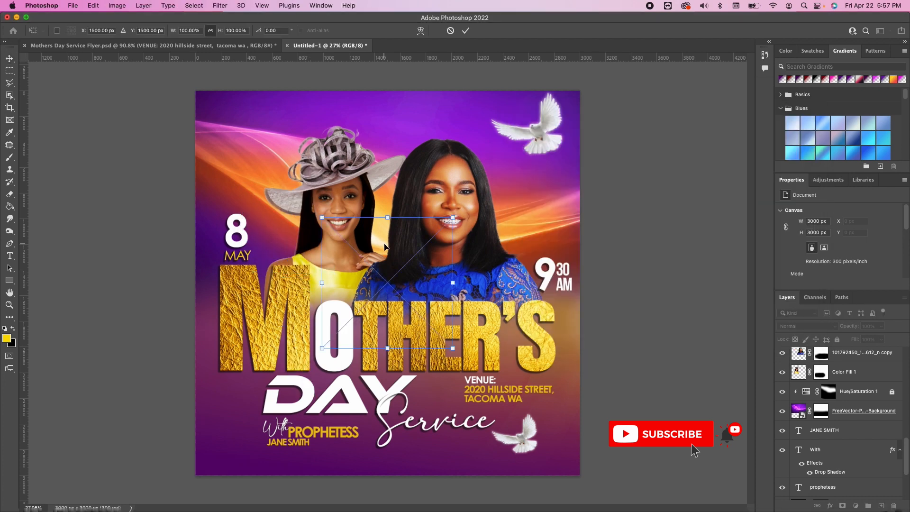
{"action": "left_click_drag", "start_coordinate": [394, 281], "coordinate": [283, 355]}
{"action": "key", "text": "Return"}
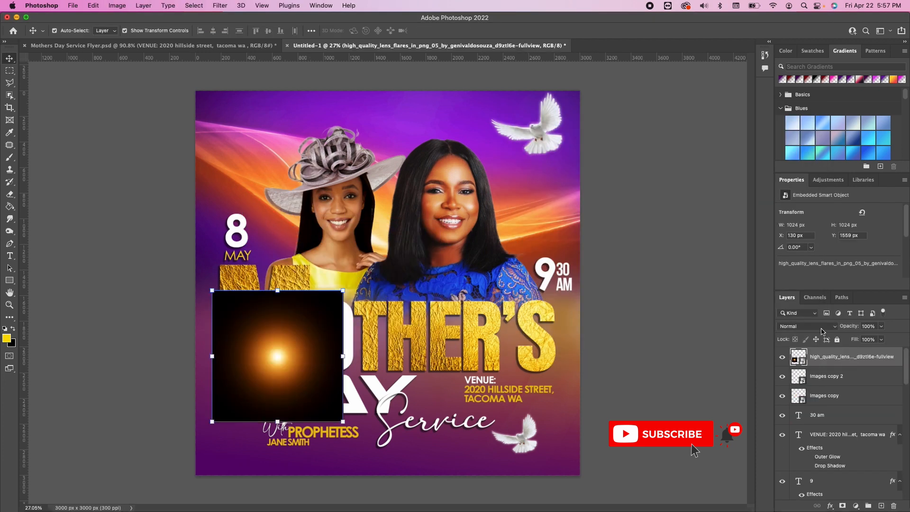
{"action": "left_click", "coordinate": [822, 327]}
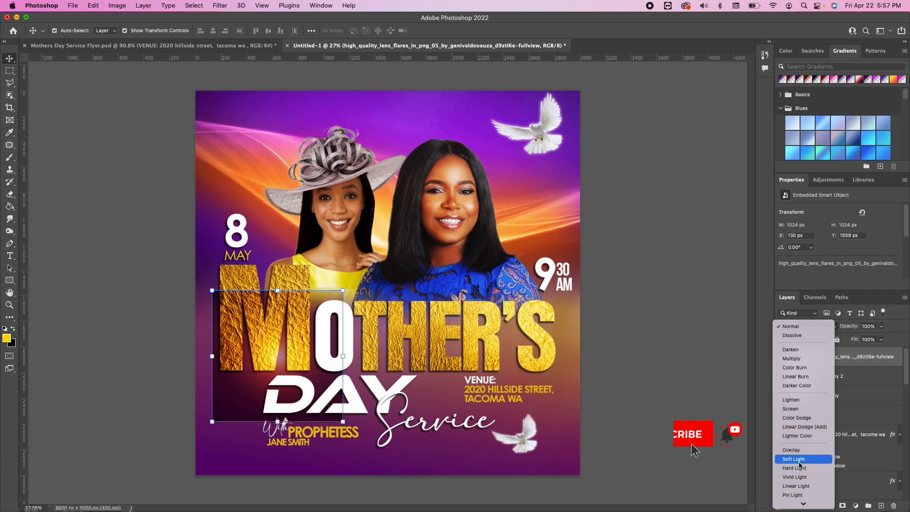
{"action": "left_click", "coordinate": [790, 409]}
Move the lens flare along the golden lettering toward the E and duplicate it.
{"action": "left_click_drag", "start_coordinate": [300, 351], "coordinate": [463, 351]}
{"action": "key", "text": "super+j"}
{"action": "left_click_drag", "start_coordinate": [464, 351], "coordinate": [462, 347]}
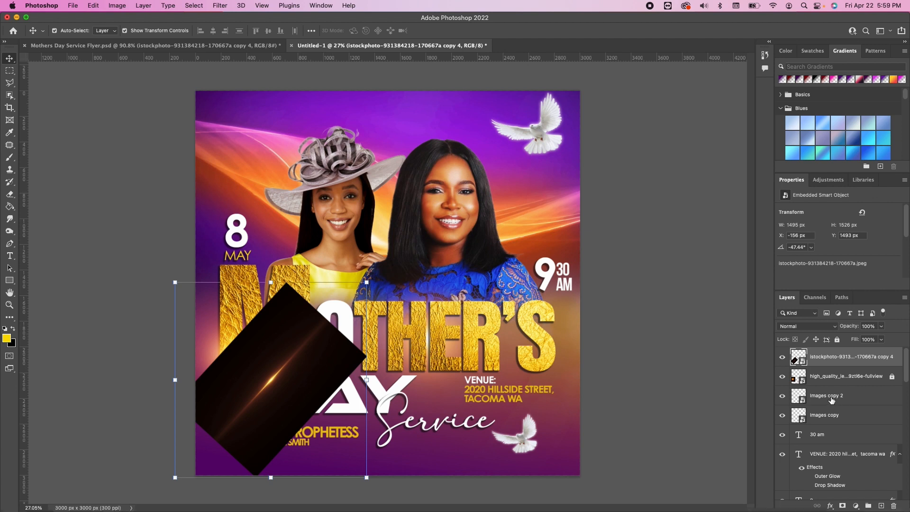
Set the diagonal light-streak layer's blending mode to Screen and nudge it slightly beside the word DAY.
{"action": "left_click", "coordinate": [830, 331]}
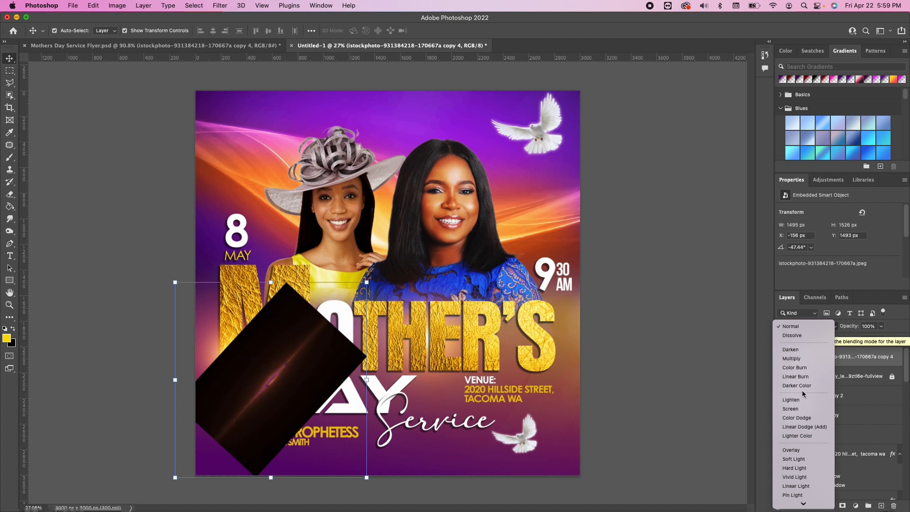
{"action": "left_click", "coordinate": [782, 409]}
{"action": "mouse_move", "coordinate": [232, 425]}
{"action": "left_mouse_down"}
{"action": "mouse_move", "coordinate": [215, 443]}
{"action": "mouse_move", "coordinate": [235, 428]}
{"action": "left_mouse_up"}
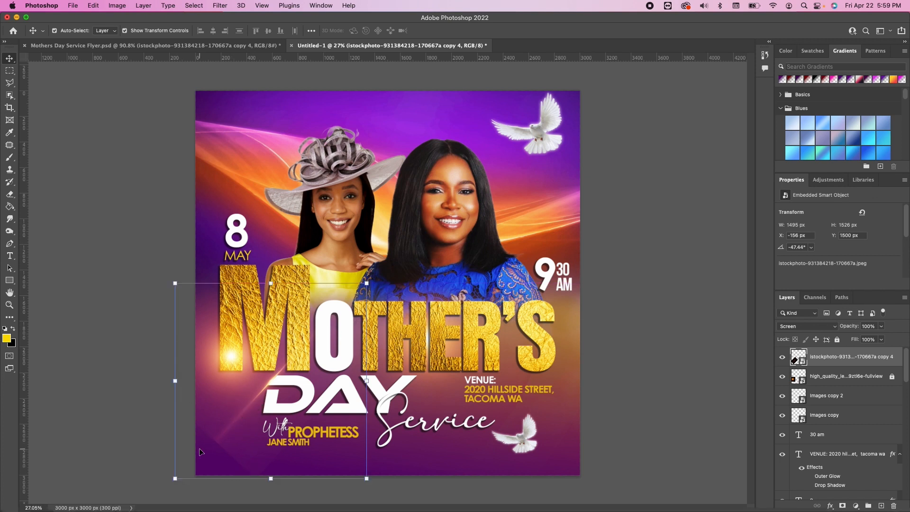
Rasterize the light-streak layer and erase its hard edge near the flyer's lower-left corner.
{"action": "left_click", "coordinate": [9, 194]}
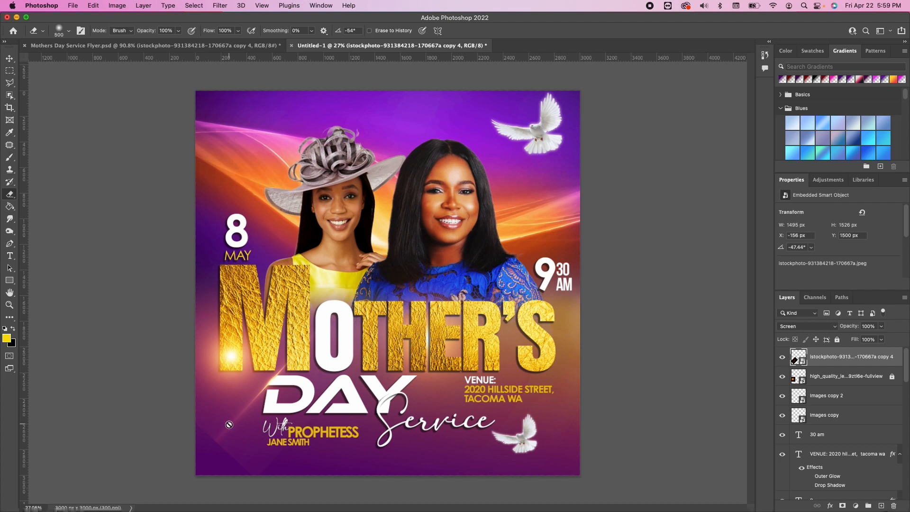
{"action": "left_click", "coordinate": [301, 408]}
{"action": "left_click", "coordinate": [483, 210]}
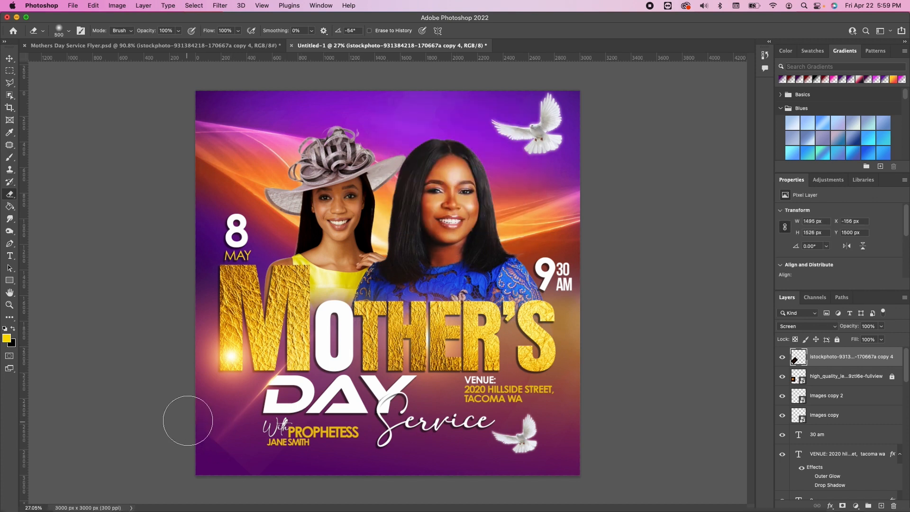
{"action": "mouse_move", "coordinate": [216, 493]}
{"action": "left_mouse_down"}
{"action": "mouse_move", "coordinate": [306, 453]}
{"action": "mouse_move", "coordinate": [340, 377]}
{"action": "mouse_move", "coordinate": [293, 446]}
{"action": "mouse_move", "coordinate": [160, 431]}
{"action": "mouse_move", "coordinate": [175, 397]}
{"action": "left_mouse_up"}
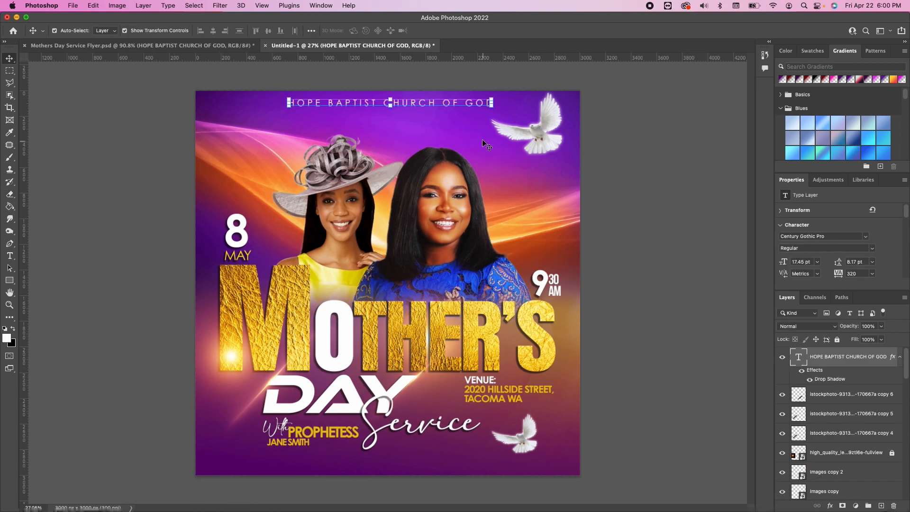
Apply Brightness/Contrast to the portrait of the woman in the hat with the contrast set to 56.
{"action": "left_click", "coordinate": [470, 133]}
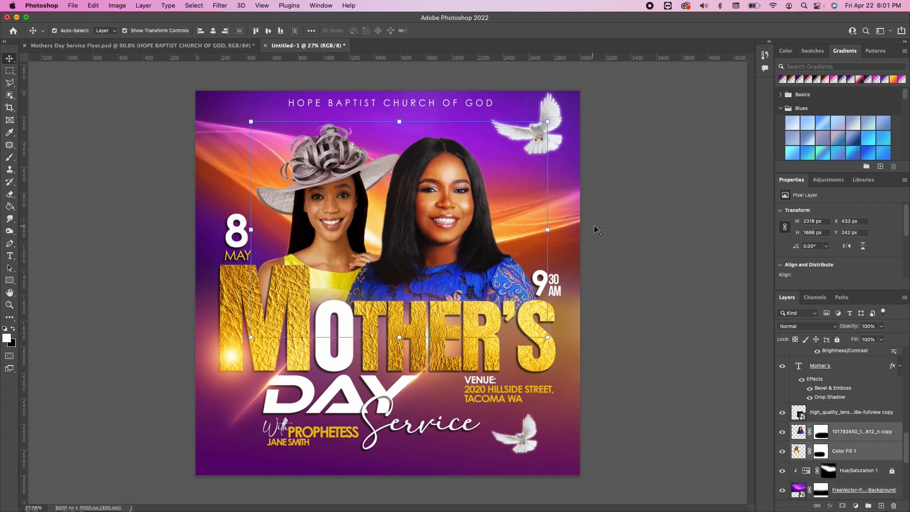
{"action": "left_click", "coordinate": [659, 243]}
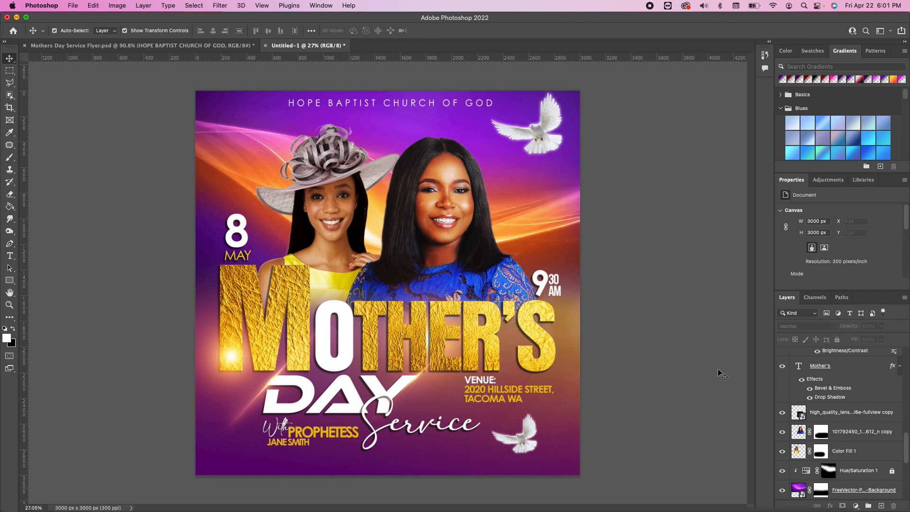
{"action": "left_click", "coordinate": [337, 188]}
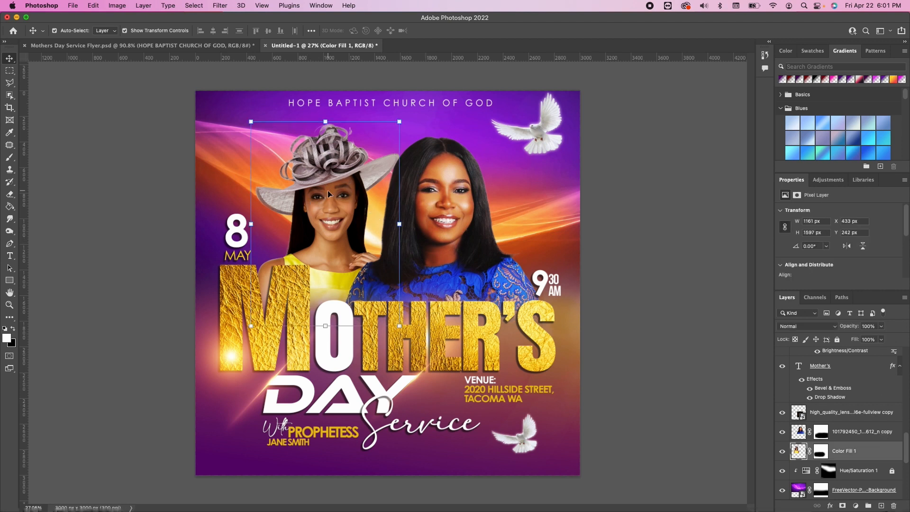
{"action": "left_click", "coordinate": [118, 6]}
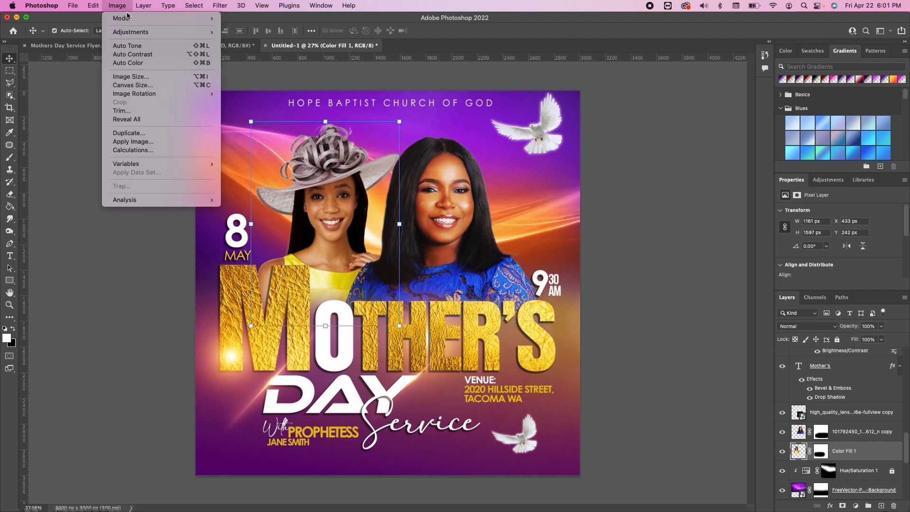
{"action": "mouse_move", "coordinate": [158, 32]}
{"action": "left_click", "coordinate": [322, 33]}
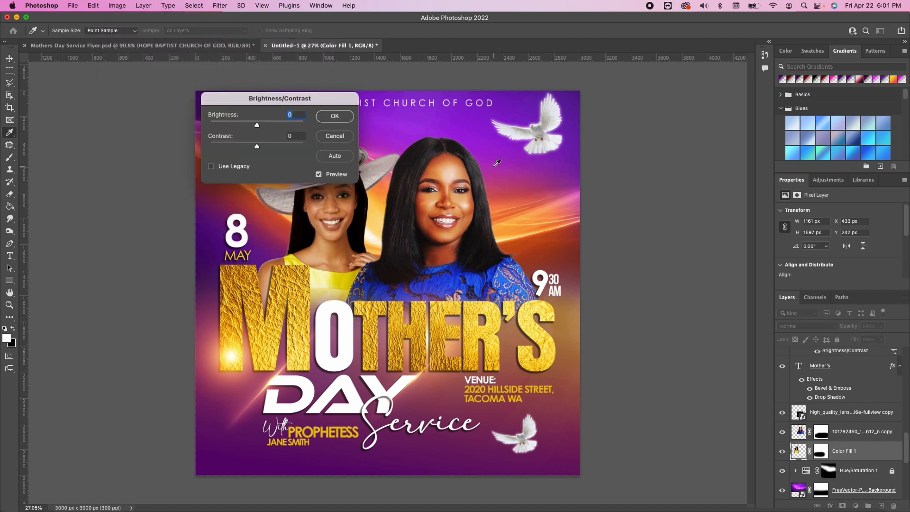
{"action": "left_click_drag", "start_coordinate": [268, 99], "coordinate": [561, 83]}
{"action": "left_click_drag", "start_coordinate": [551, 131], "coordinate": [578, 133]}
{"action": "left_click", "coordinate": [622, 105]}
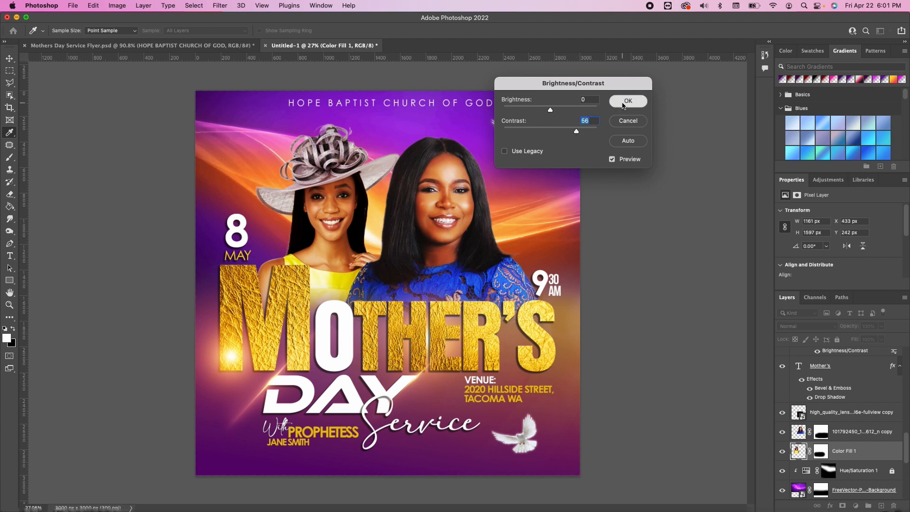
Stamp all visible layers into a new merged layer above the HOPE BAPTIST CHURCH OF GOD text.
{"action": "scroll", "coordinate": [848, 420], "scroll_direction": "up", "scroll_amount": 10}
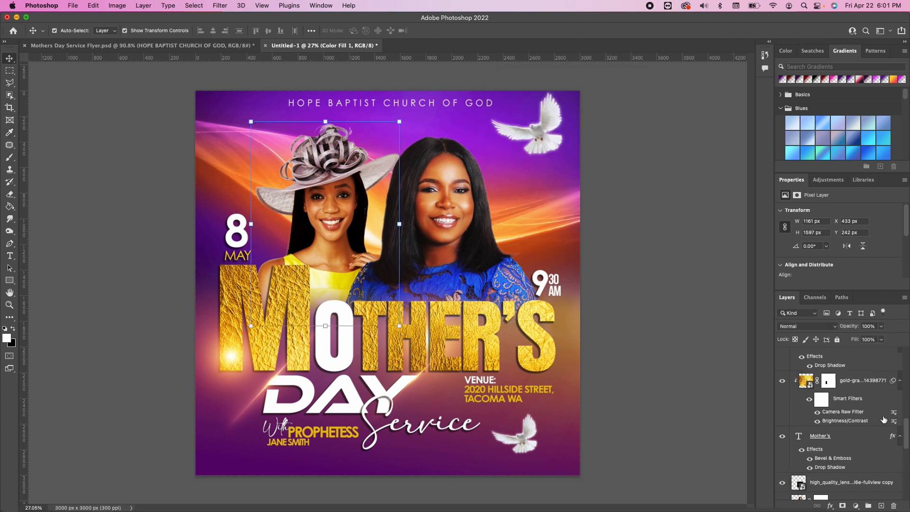
{"action": "left_click", "coordinate": [841, 358]}
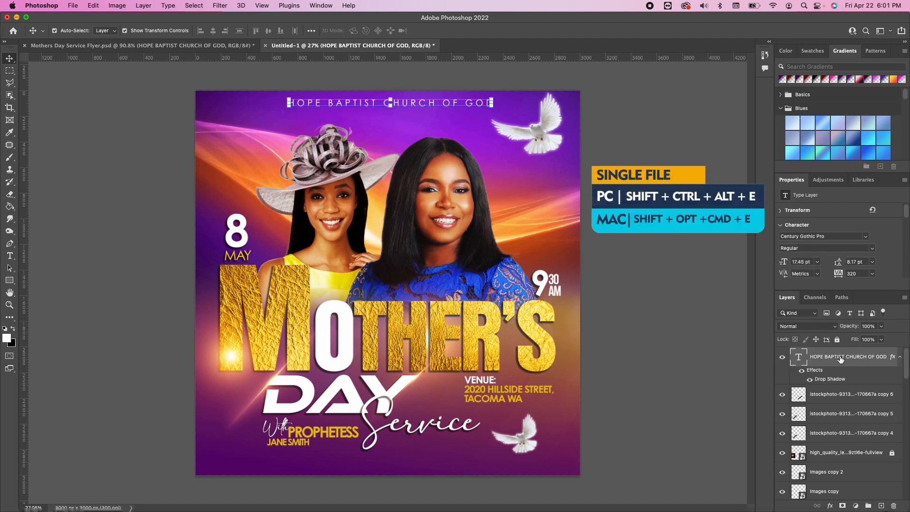
{"action": "key", "text": "alt+shift+super+e"}
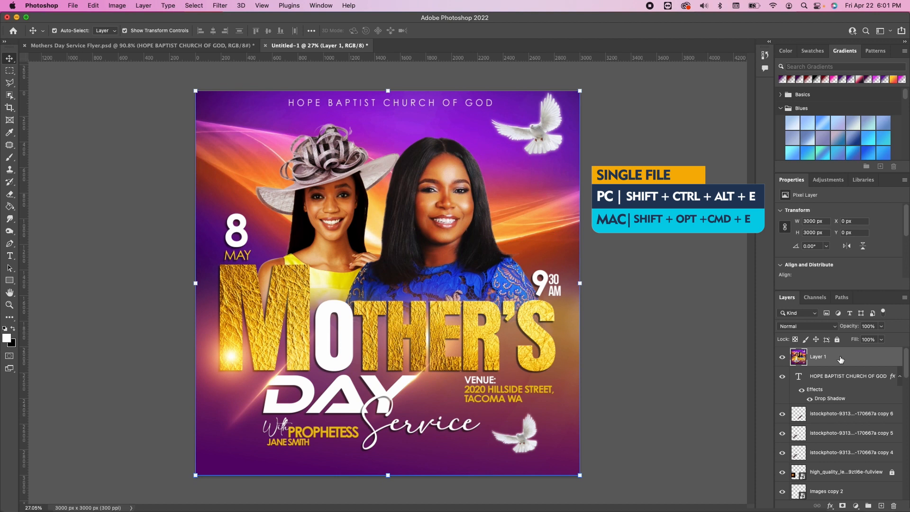
Apply the Camera Raw Filter to the merged layer with temperature +16, contrast +9 and slightly raised vibrance.
{"action": "left_click", "coordinate": [221, 6]}
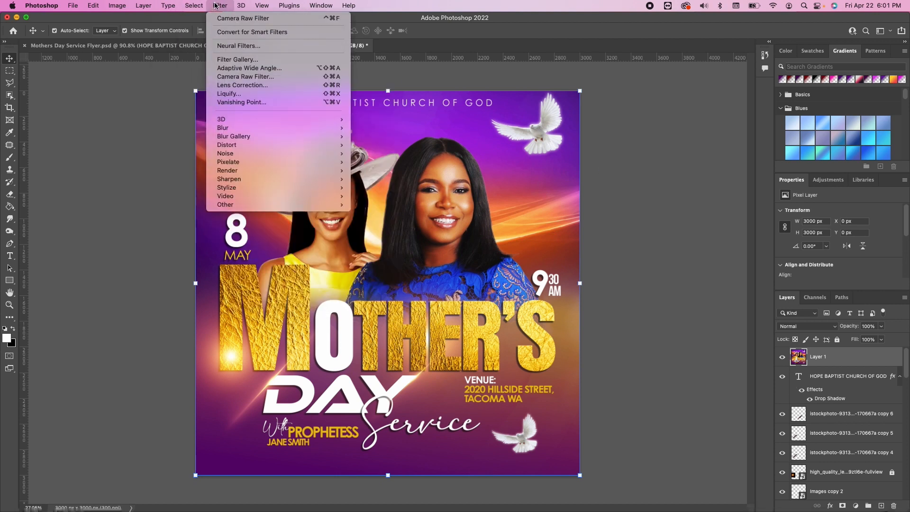
{"action": "left_click", "coordinate": [248, 76]}
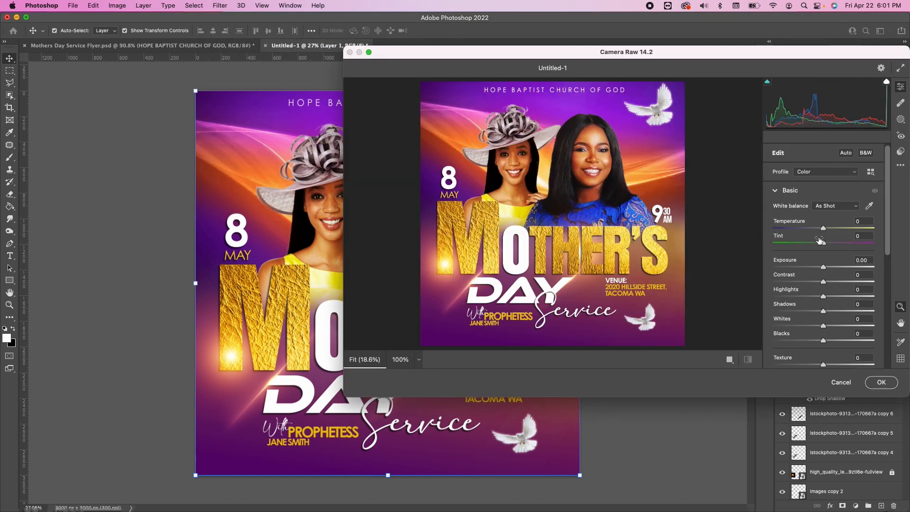
{"action": "left_click_drag", "start_coordinate": [824, 230], "coordinate": [833, 230]}
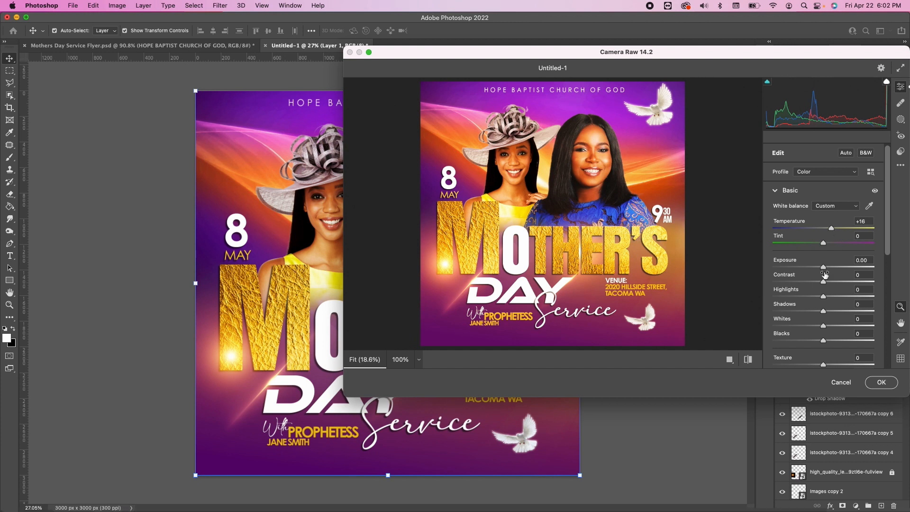
{"action": "left_click_drag", "start_coordinate": [823, 281], "coordinate": [828, 283]}
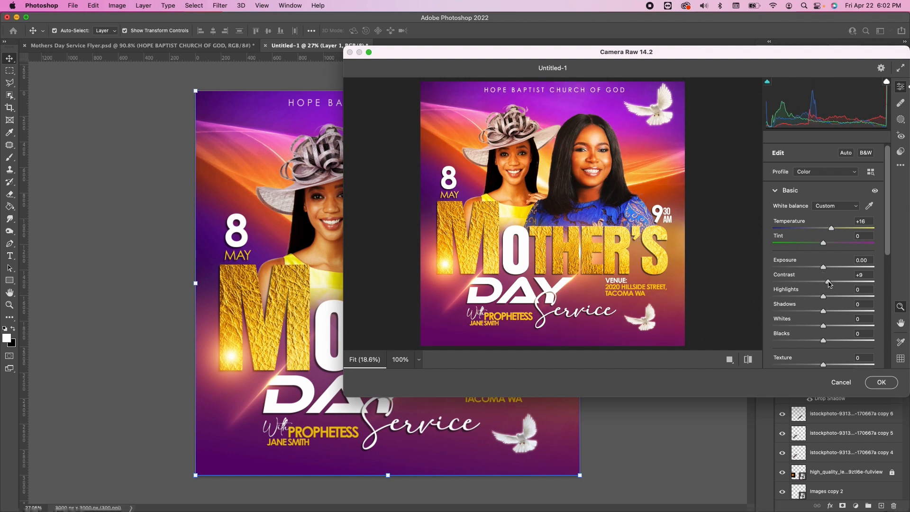
{"action": "scroll", "coordinate": [843, 348], "scroll_direction": "down", "scroll_amount": 3}
{"action": "scroll", "coordinate": [825, 354], "scroll_direction": "down", "scroll_amount": 1}
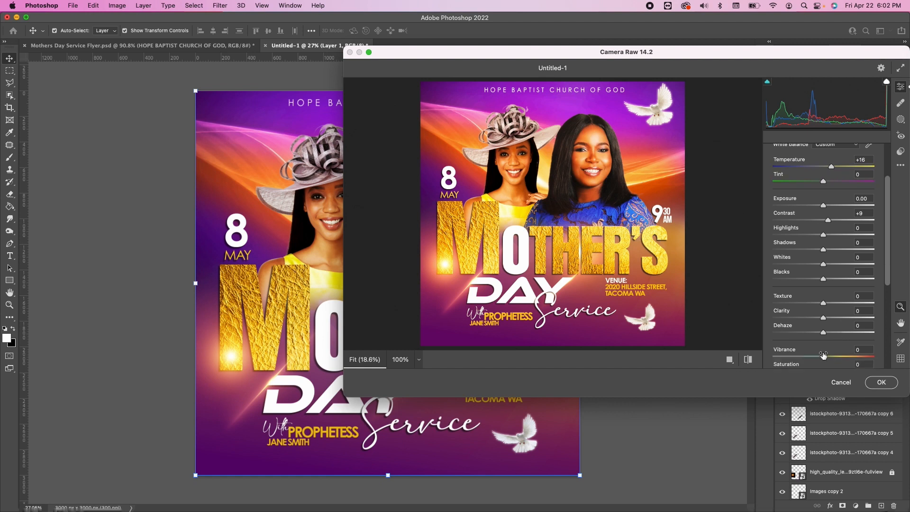
{"action": "left_click_drag", "start_coordinate": [823, 356], "coordinate": [827, 355]}
{"action": "left_click", "coordinate": [876, 379]}
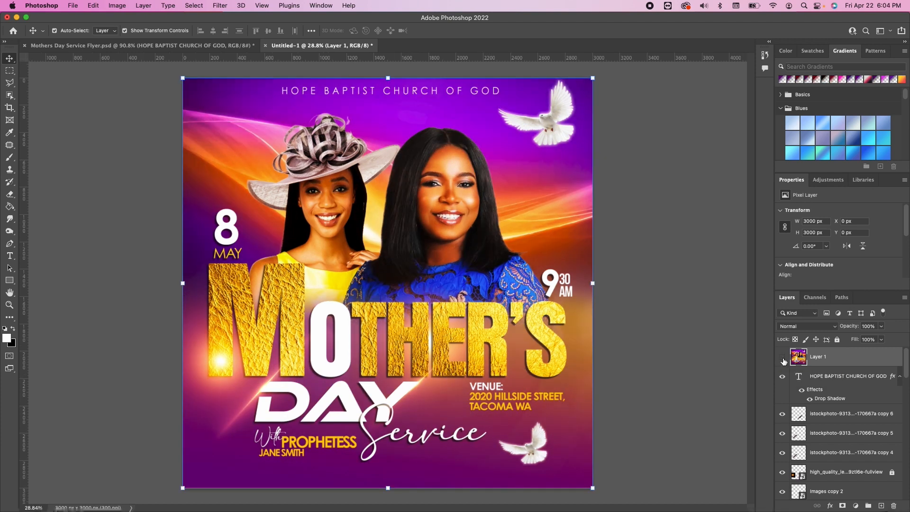
Set the merged Layer 1's opacity to 66% and compare the flyer with the layer hidden and shown.
{"action": "left_click", "coordinate": [782, 358]}
{"action": "left_click", "coordinate": [783, 358]}
{"action": "left_click", "coordinate": [881, 326]}
{"action": "left_click_drag", "start_coordinate": [884, 338], "coordinate": [871, 343]}
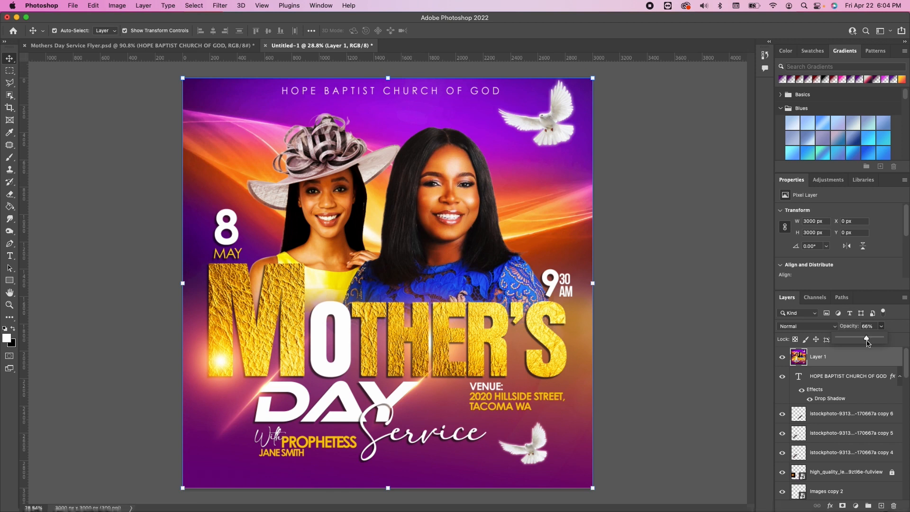
{"action": "left_click", "coordinate": [784, 358]}
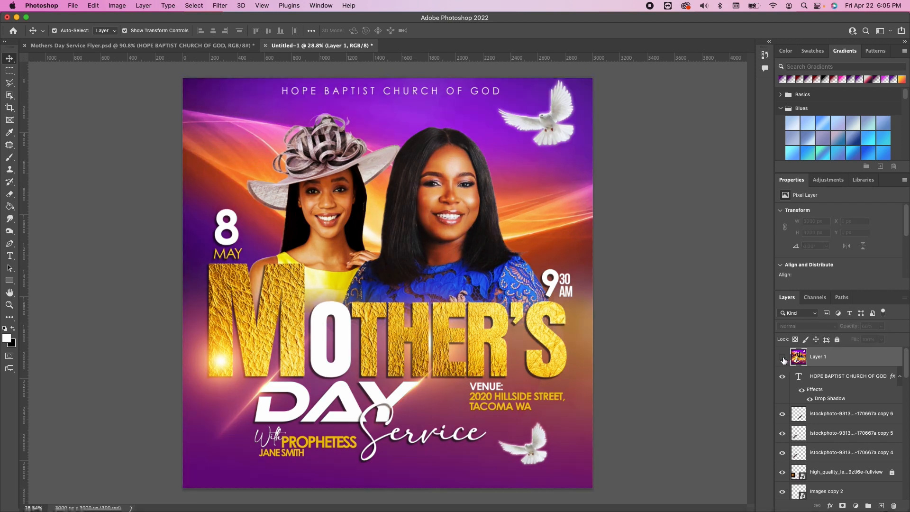
{"action": "left_click", "coordinate": [784, 359]}
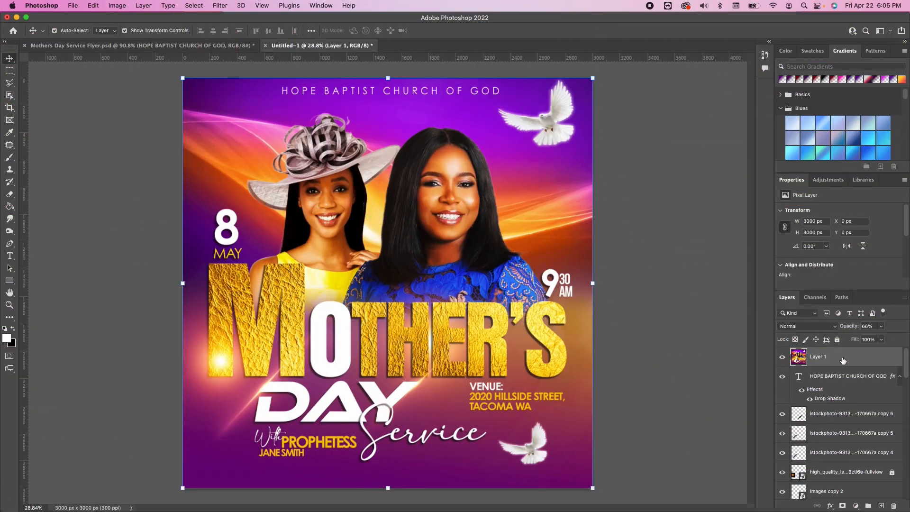
Unlock the background layer at the base of the stack and check the other layers for locks.
{"action": "scroll", "coordinate": [843, 360], "scroll_direction": "down", "scroll_amount": 10}
{"action": "left_click", "coordinate": [891, 494]}
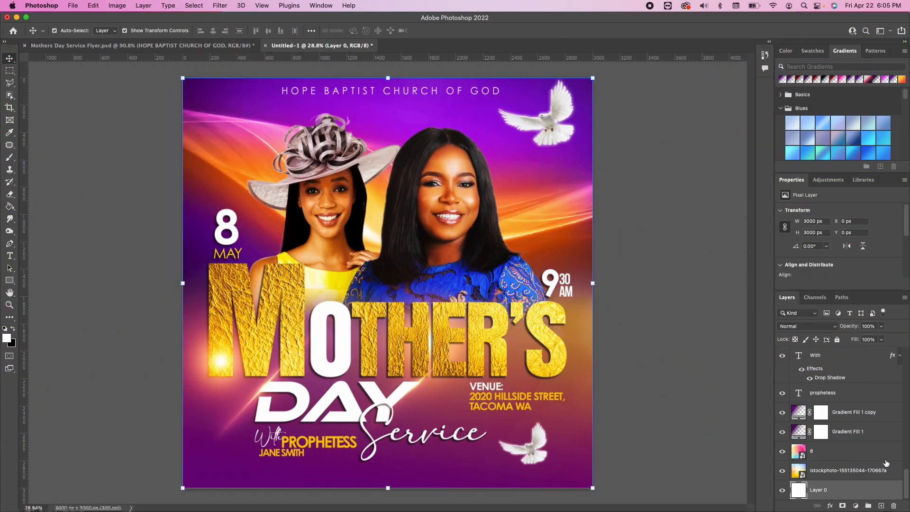
{"action": "scroll", "coordinate": [868, 500], "scroll_direction": "up", "scroll_amount": 5}
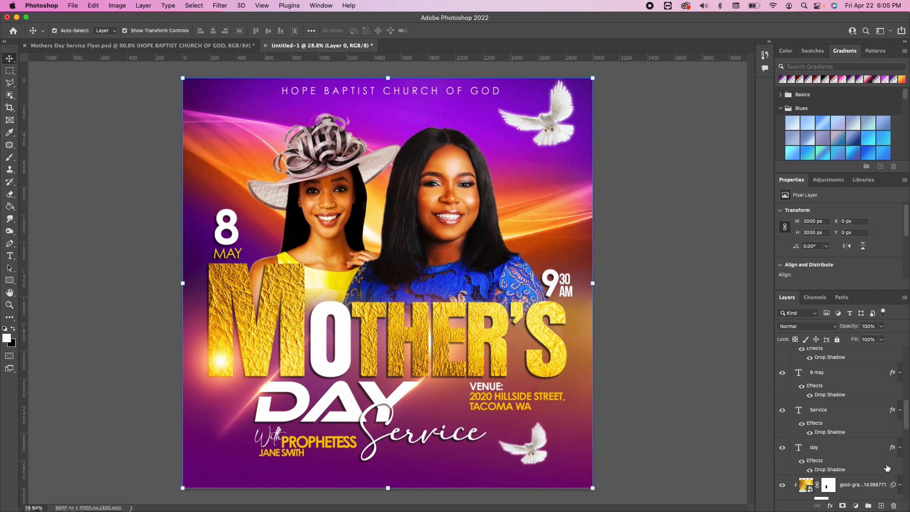
{"action": "scroll", "coordinate": [893, 482], "scroll_direction": "down", "scroll_amount": 5}
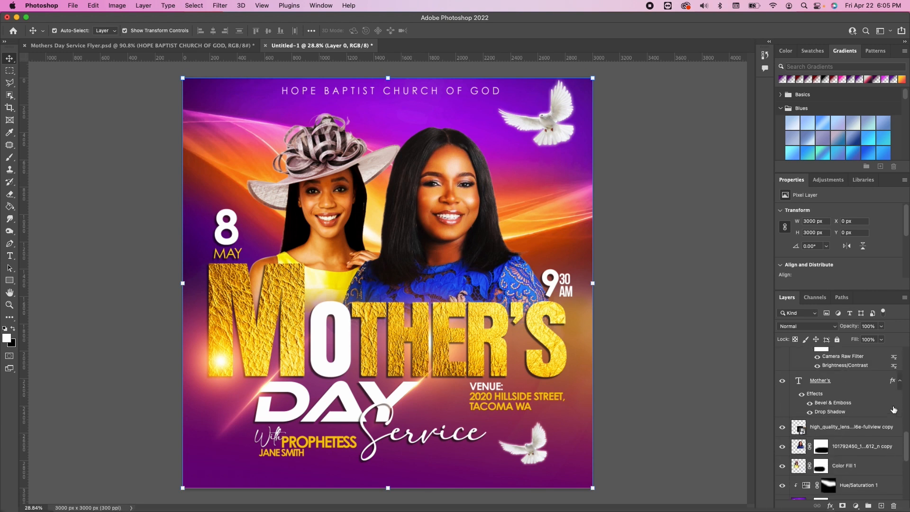
Group all layers of the flyer, from Layer 1 at the top down to Layer 0, into one layer group.
{"action": "scroll", "coordinate": [882, 403], "scroll_direction": "up", "scroll_amount": 10}
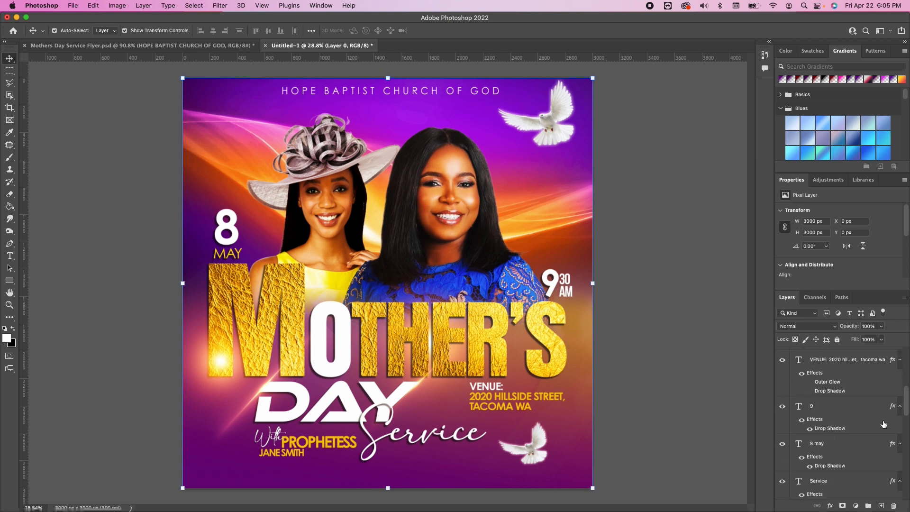
{"action": "scroll", "coordinate": [883, 423], "scroll_direction": "down", "scroll_amount": 5}
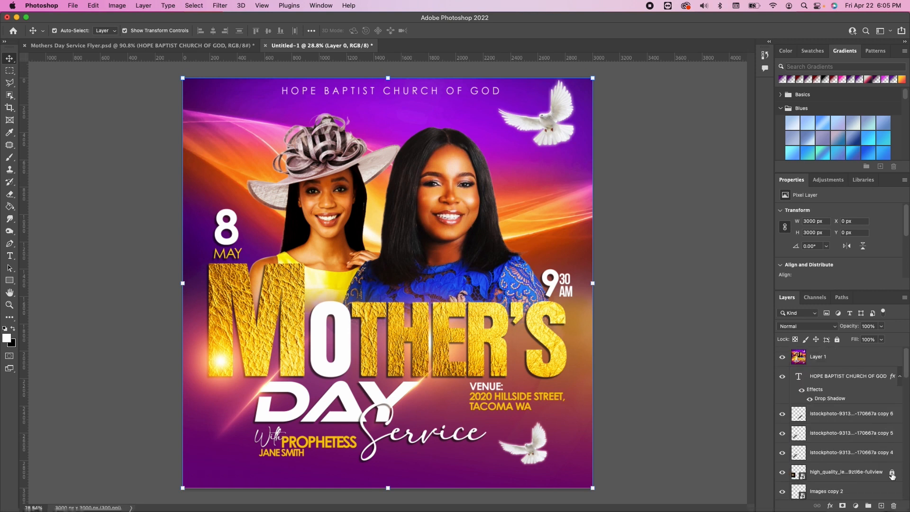
{"action": "scroll", "coordinate": [884, 428], "scroll_direction": "down", "scroll_amount": 5}
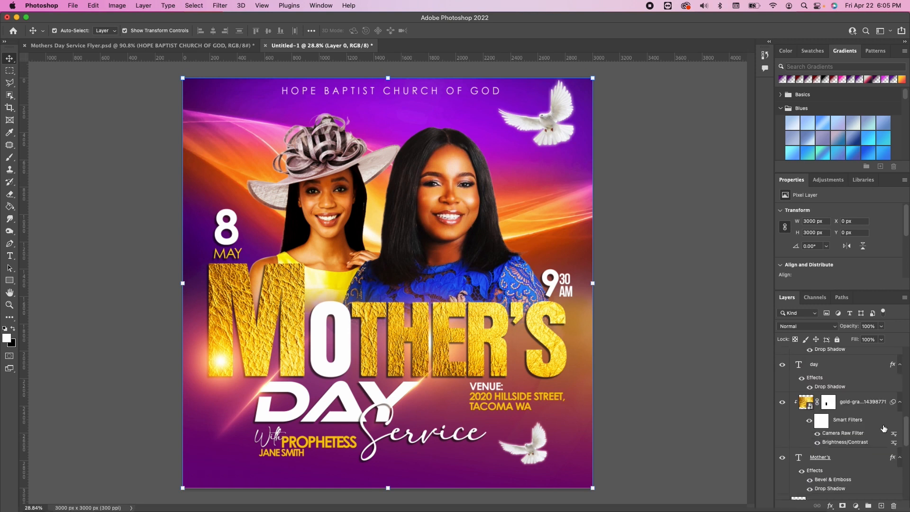
{"action": "scroll", "coordinate": [884, 428], "scroll_direction": "down", "scroll_amount": 3}
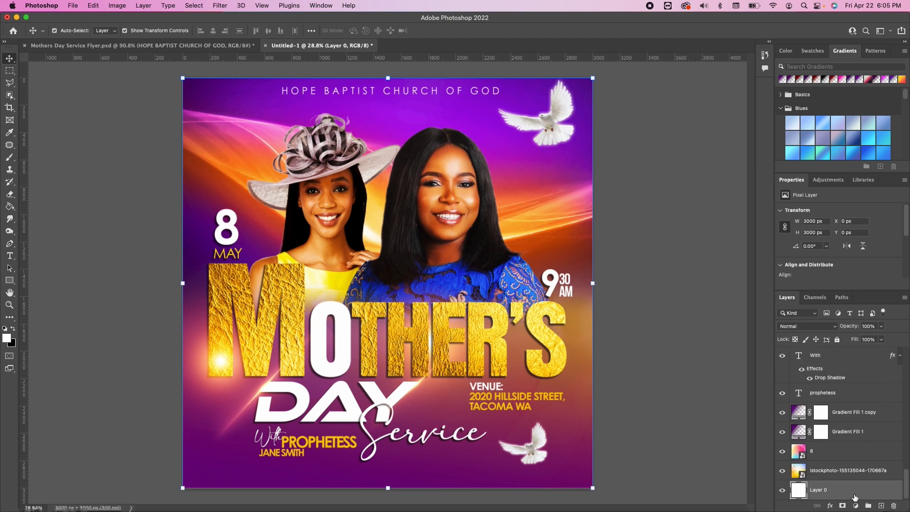
{"action": "scroll", "coordinate": [848, 491], "scroll_direction": "up", "scroll_amount": 8}
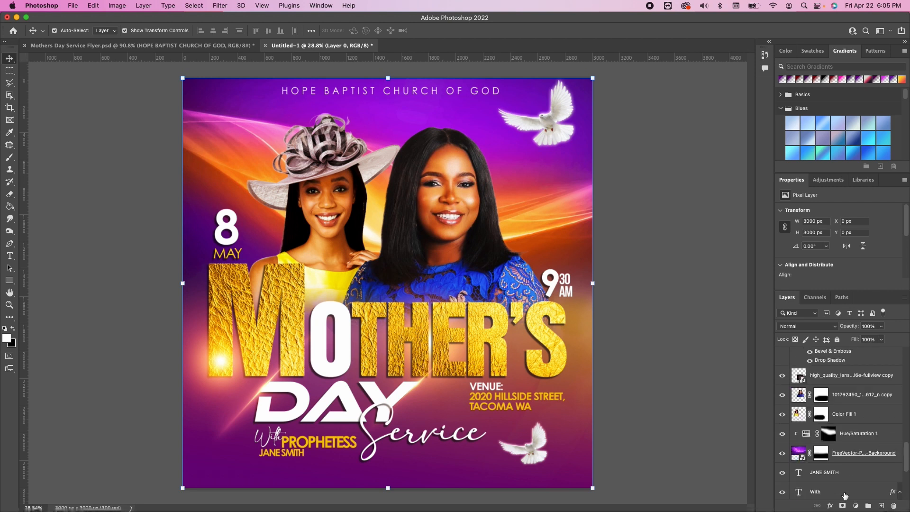
{"action": "scroll", "coordinate": [846, 487], "scroll_direction": "up", "scroll_amount": 8}
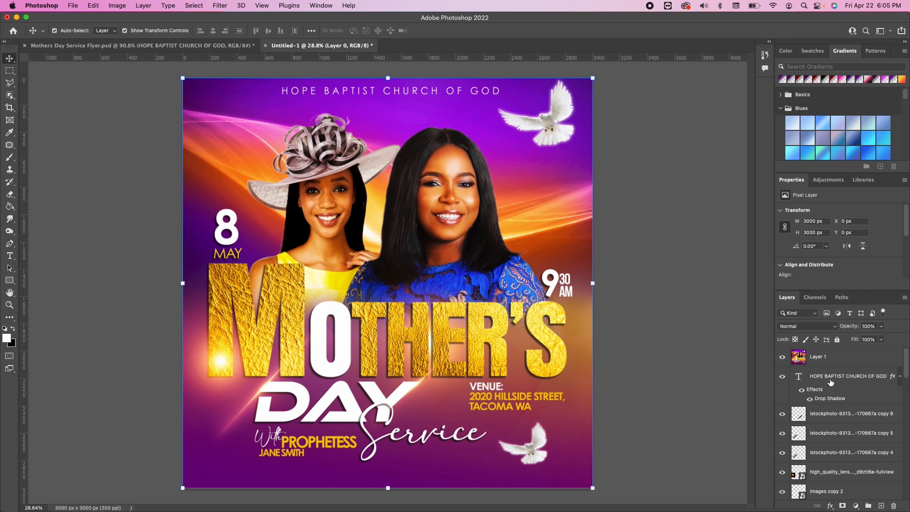
{"action": "left_click", "coordinate": [840, 359]}
{"action": "left_click", "coordinate": [871, 495], "text": "shift"}
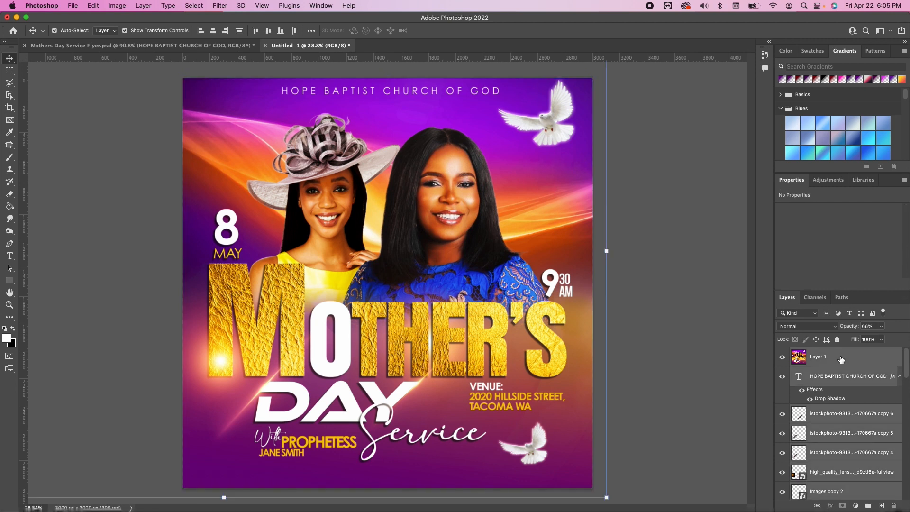
{"action": "left_click", "coordinate": [869, 506]}
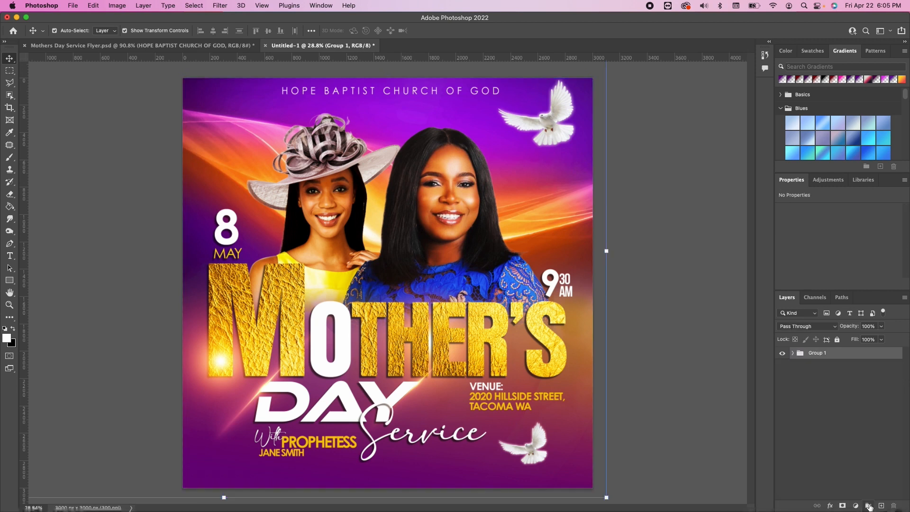
Duplicate the layer group and rename the copy Design 2.
{"action": "left_click_drag", "start_coordinate": [868, 354], "coordinate": [881, 504]}
{"action": "double_click", "coordinate": [826, 353]}
{"action": "type", "text": "D"}
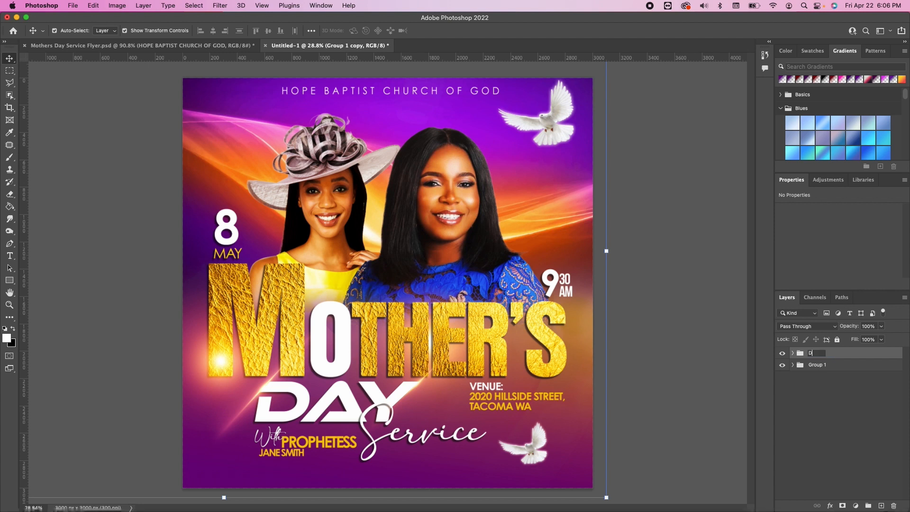
{"action": "type", "text": "esign 2"}
{"action": "key", "text": "Return"}
Rename the original layer group Design 1 and hide it.
{"action": "double_click", "coordinate": [820, 364]}
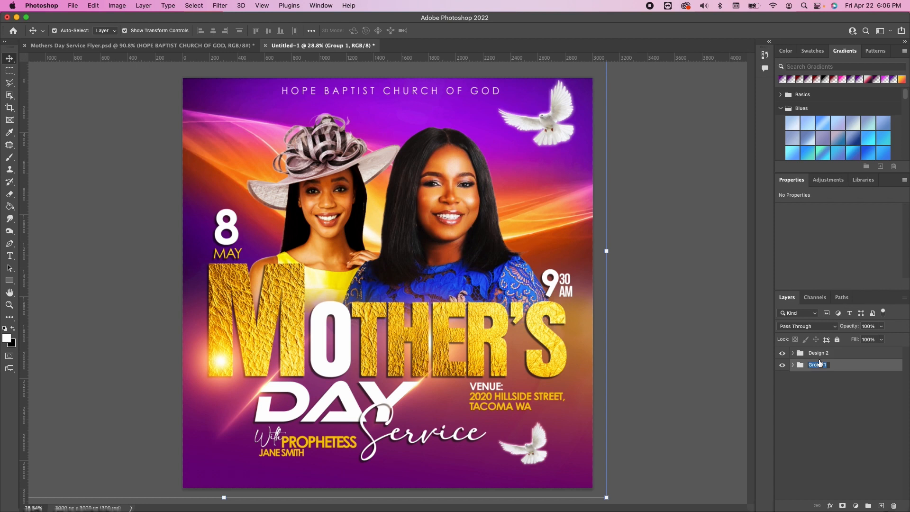
{"action": "type", "text": "Design"}
{"action": "key", "text": "Return"}
{"action": "left_click", "coordinate": [784, 364]}
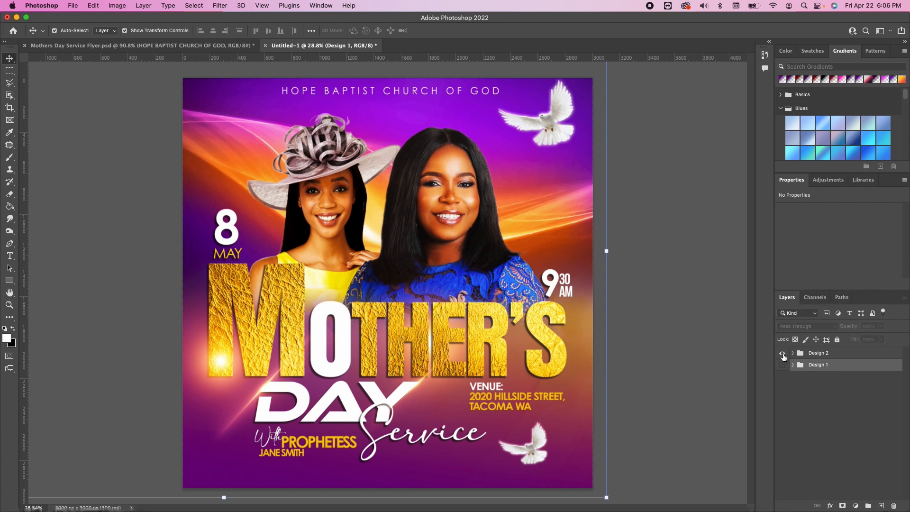
Expand the Design 2 group and delete its merged Layer 1.
{"action": "left_click", "coordinate": [794, 353]}
{"action": "left_click", "coordinate": [833, 373]}
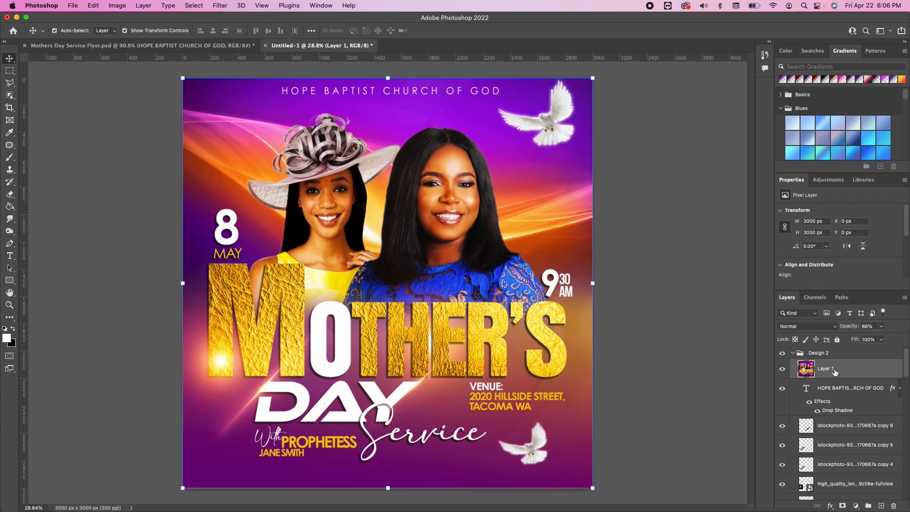
{"action": "key", "text": "BackSpace"}
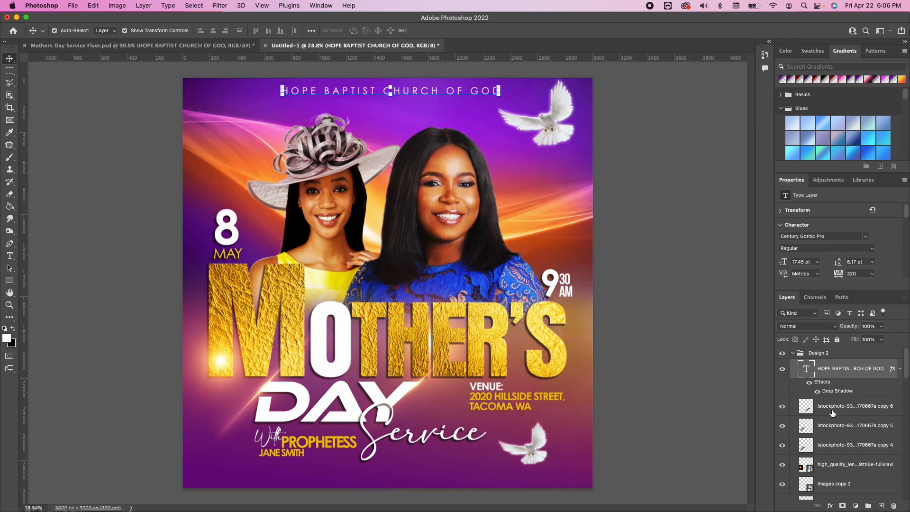
Delete the portrait of the woman in blue and move the woman with the hat into its place above THER'S.
{"action": "left_click", "coordinate": [451, 221]}
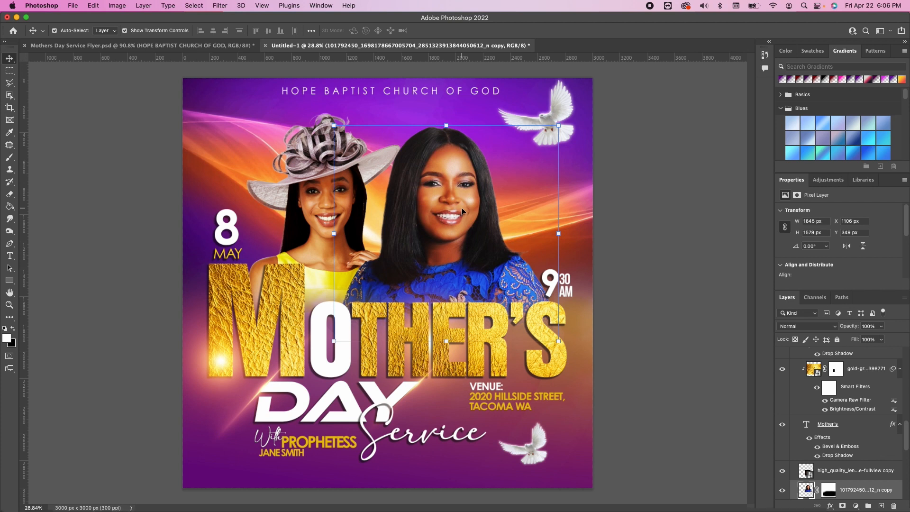
{"action": "key", "text": "BackSpace"}
{"action": "left_click_drag", "start_coordinate": [331, 192], "coordinate": [482, 194]}
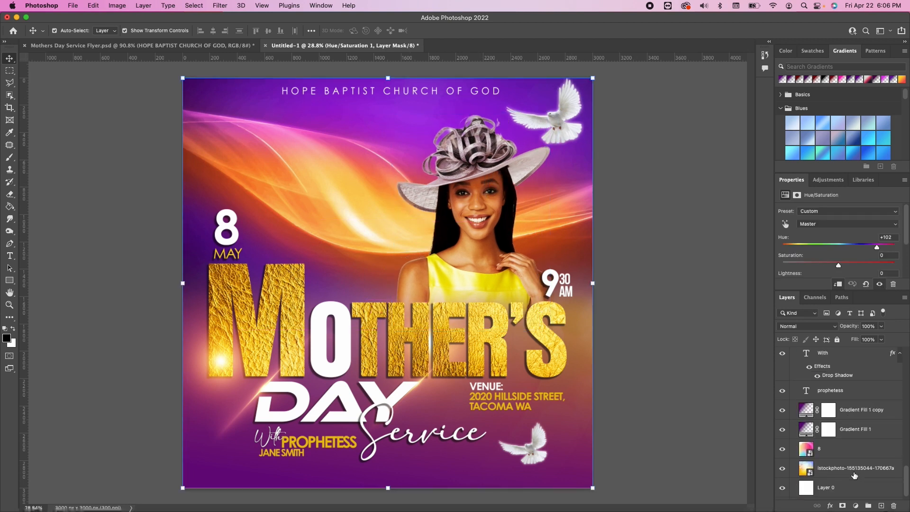
Hide the Hue/Saturation 1 adjustment and the FreeVector purple background layer in Design 2.
{"action": "scroll", "coordinate": [854, 476], "scroll_direction": "up", "scroll_amount": 5}
{"action": "left_click", "coordinate": [781, 448]}
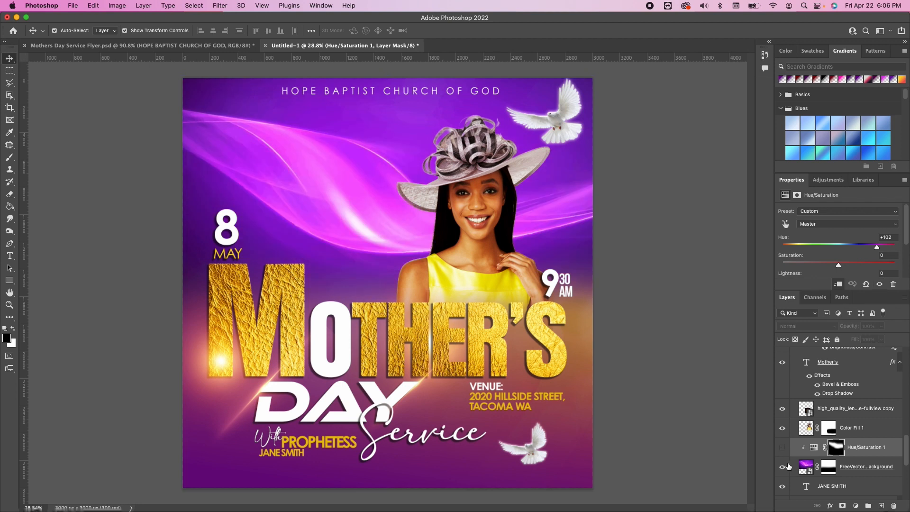
{"action": "left_click", "coordinate": [783, 467]}
Place the 29160-abstract-light-purple-wave-background image above Gradient Fill 1 copy and enlarge it to 3784 x 3784 px, extending past the canvas.
{"action": "scroll", "coordinate": [873, 463], "scroll_direction": "down", "scroll_amount": 5}
{"action": "scroll", "coordinate": [816, 455], "scroll_direction": "down", "scroll_amount": 2}
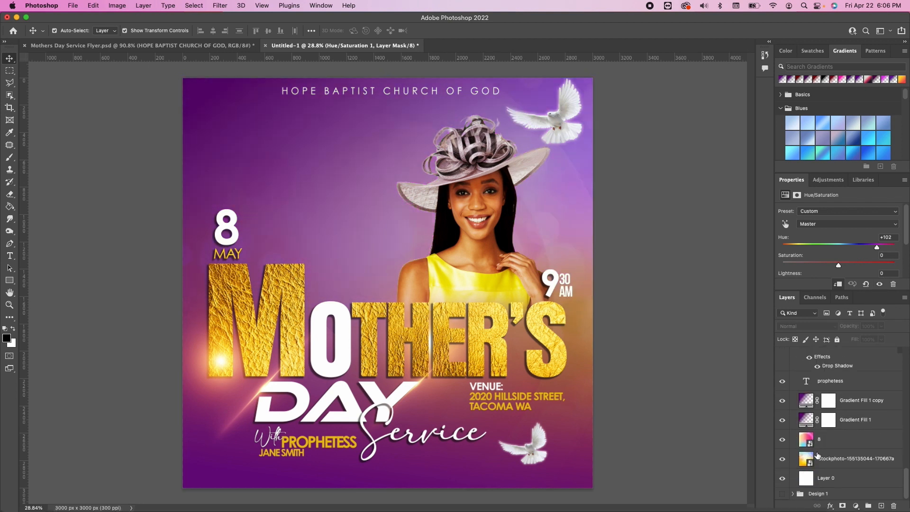
{"action": "left_click", "coordinate": [852, 419]}
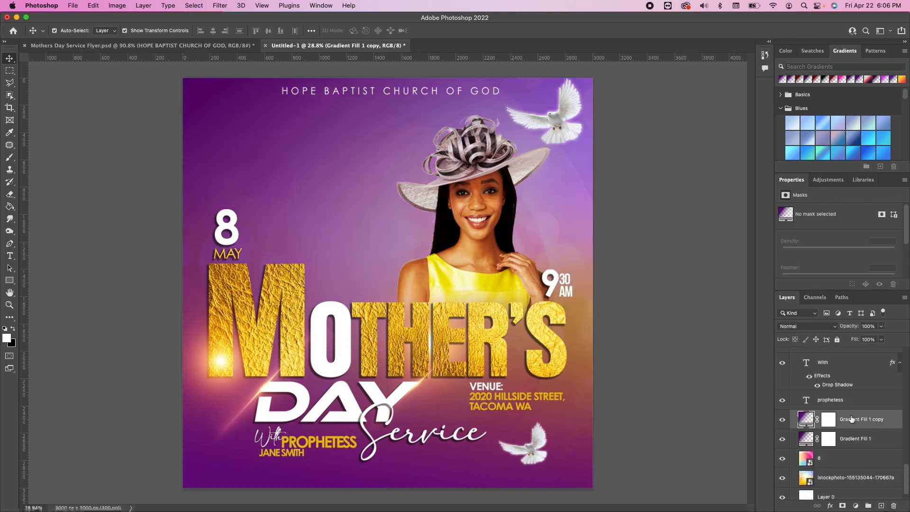
{"action": "mouse_move", "coordinate": [503, 510]}
{"action": "key", "text": "super+Tab"}
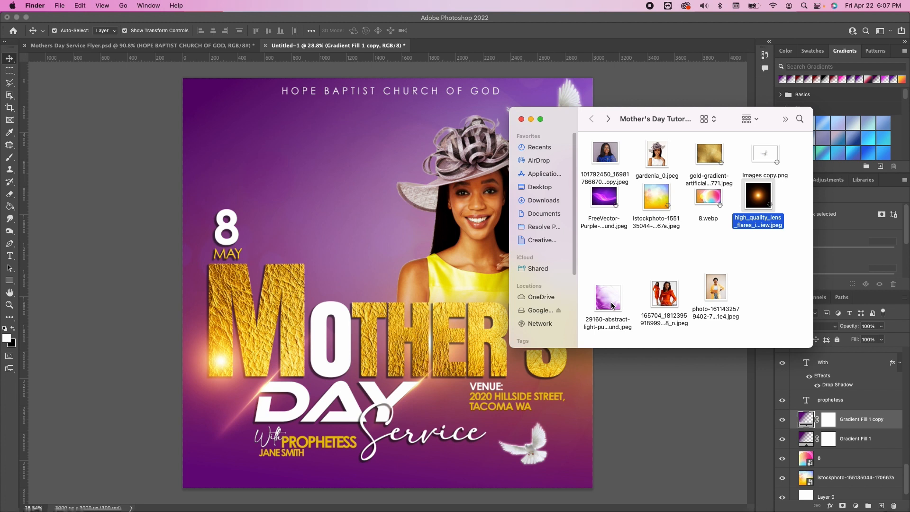
{"action": "left_click_drag", "start_coordinate": [608, 298], "coordinate": [309, 428]}
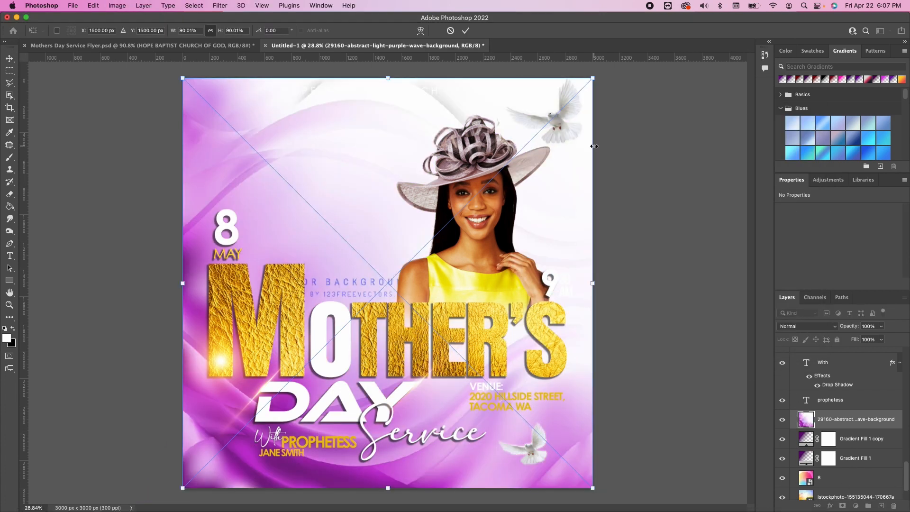
{"action": "left_click_drag", "start_coordinate": [593, 78], "coordinate": [781, 51]}
{"action": "key", "text": "Return"}
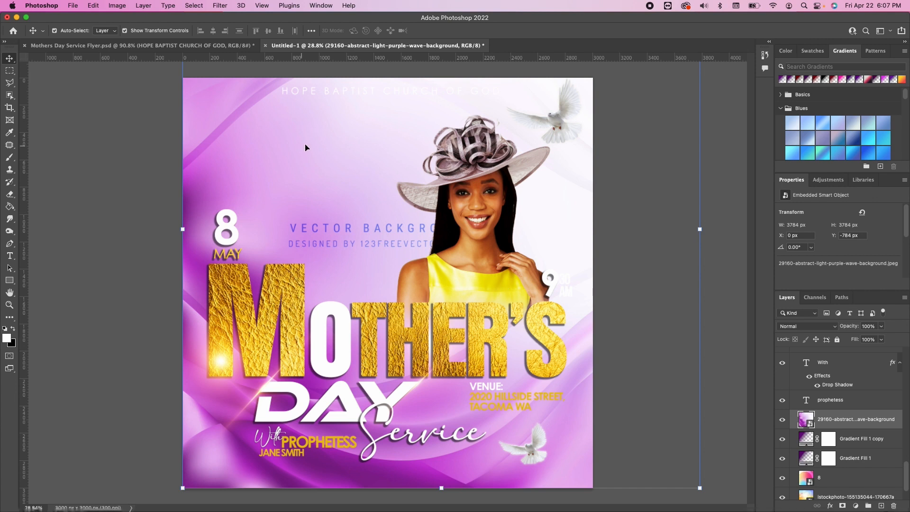
Recolor the HOPE BAPTIST CHURCH OF GOD heading black.
{"action": "double_click", "coordinate": [348, 90]}
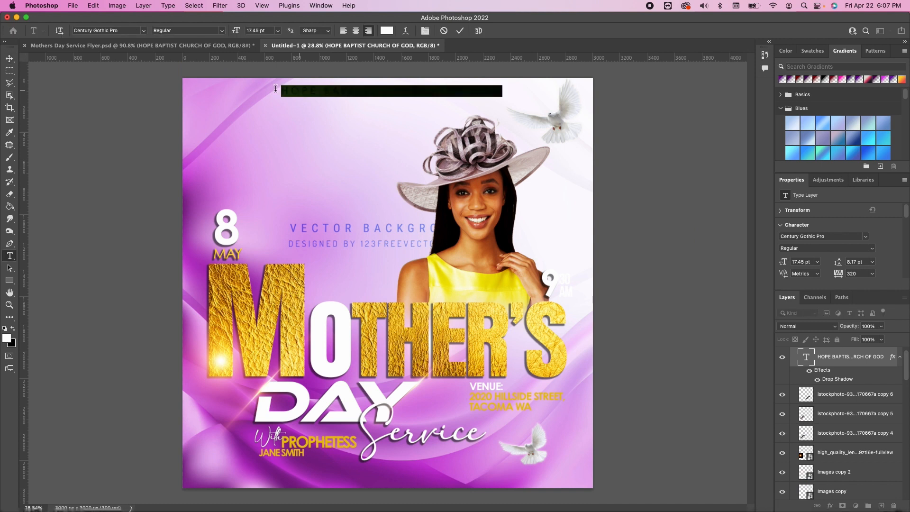
{"action": "left_click", "coordinate": [15, 331]}
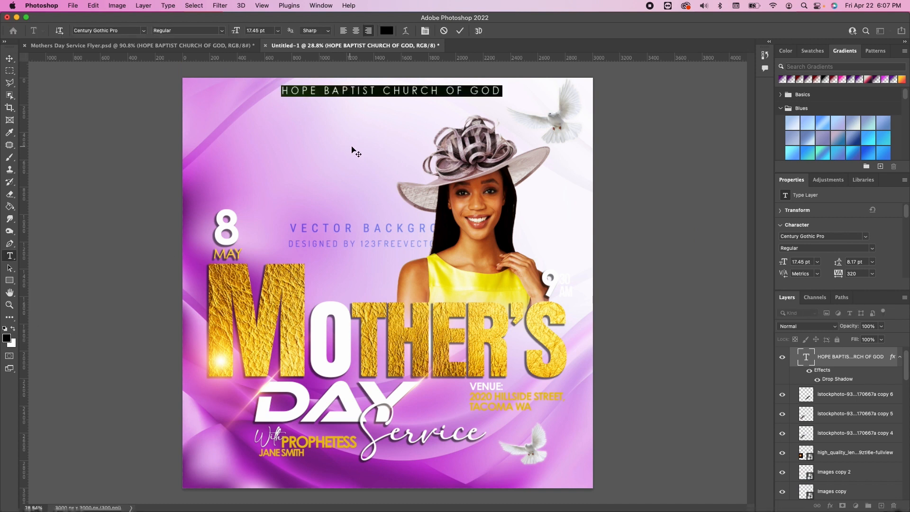
{"action": "left_click", "coordinate": [415, 90]}
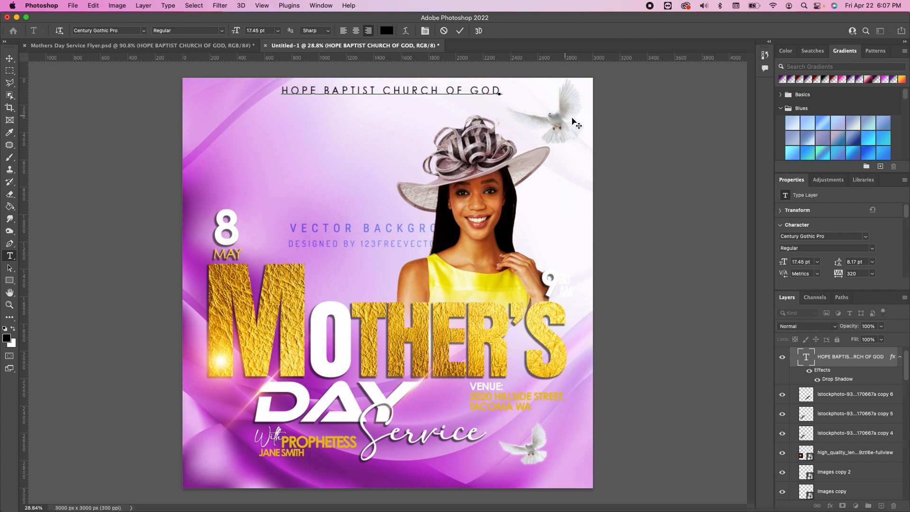
{"action": "left_click", "coordinate": [653, 91]}
Hide the large dove beside the hat and delete the three istockphoto flare copies and the high_quality lens flare layer.
{"action": "left_click", "coordinate": [572, 113]}
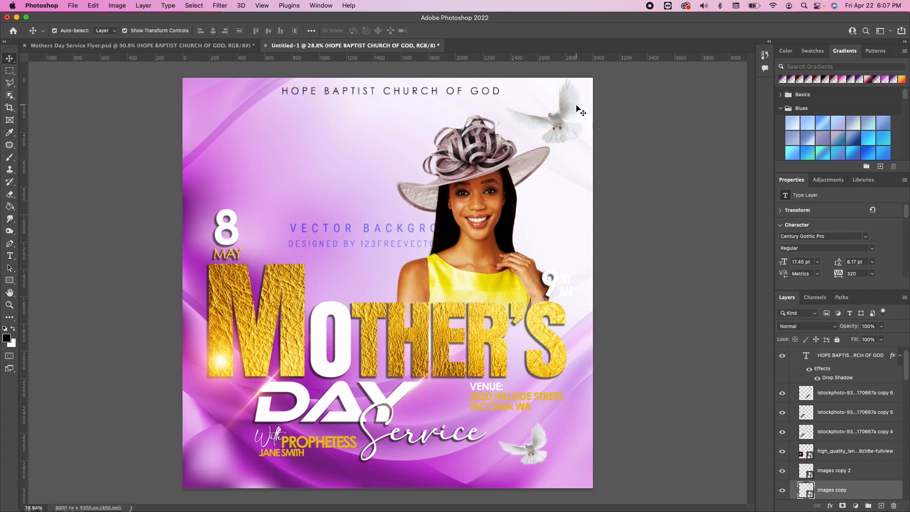
{"action": "left_click", "coordinate": [783, 491]}
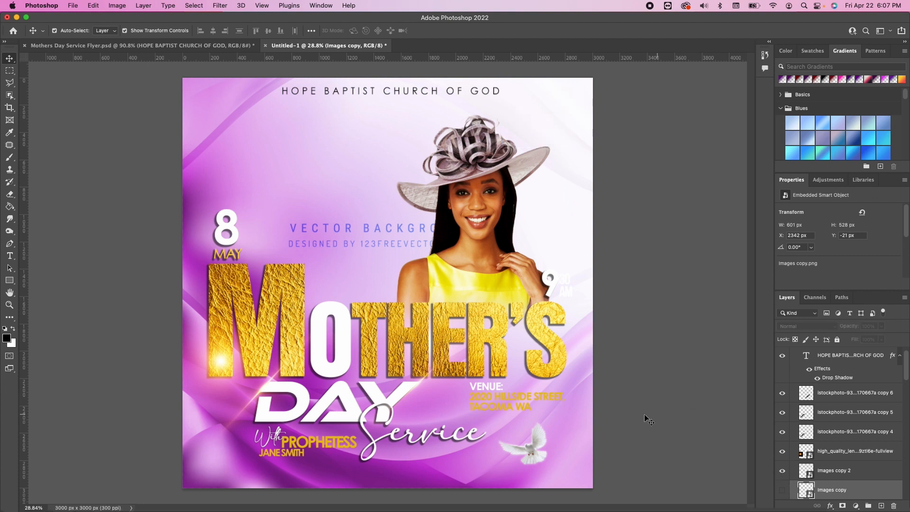
{"action": "left_click", "coordinate": [834, 434]}
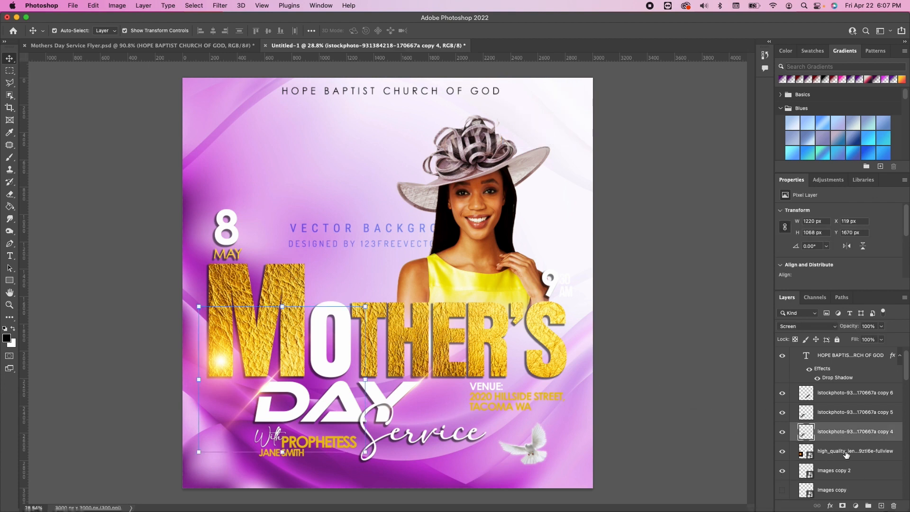
{"action": "left_click", "coordinate": [847, 453]}
{"action": "left_click", "coordinate": [840, 400], "text": "shift"}
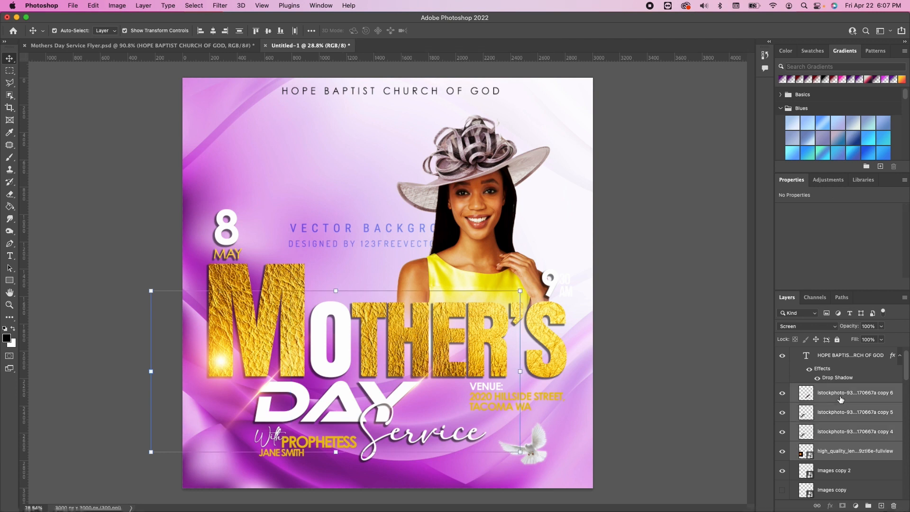
{"action": "key", "text": "Delete"}
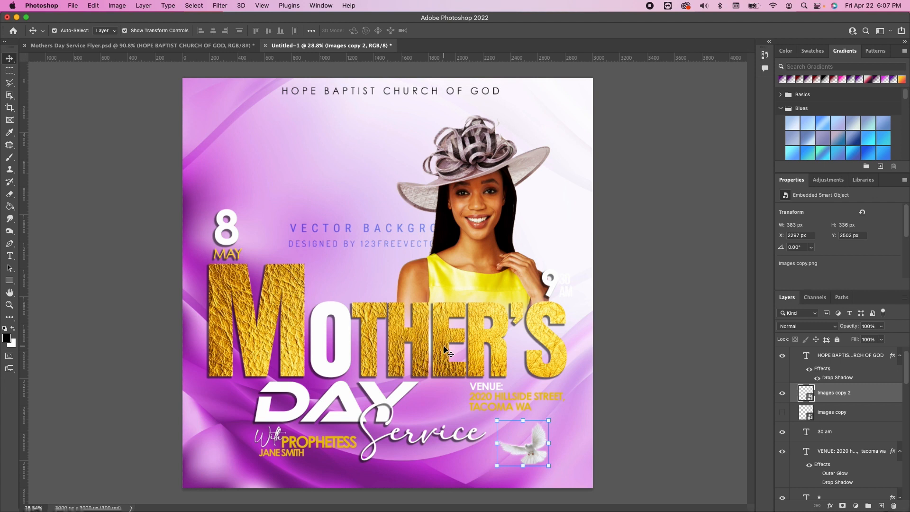
Delete the gold texture layer clipped to the Mother's text.
{"action": "scroll", "coordinate": [844, 427], "scroll_direction": "down", "scroll_amount": 5}
{"action": "left_click", "coordinate": [868, 454]}
{"action": "key", "text": "Delete"}
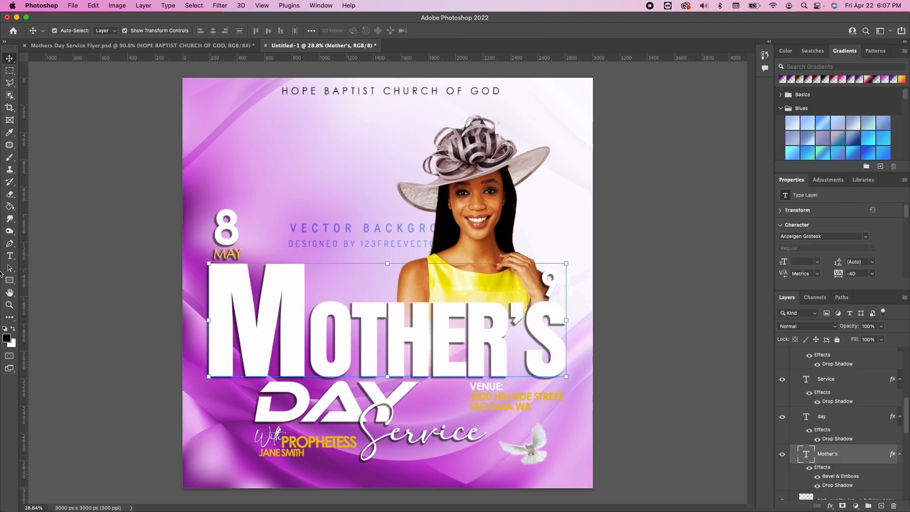
Recolor the whole Mother's text pink with hex da1476.
{"action": "left_click", "coordinate": [10, 256]}
{"action": "left_click", "coordinate": [312, 337]}
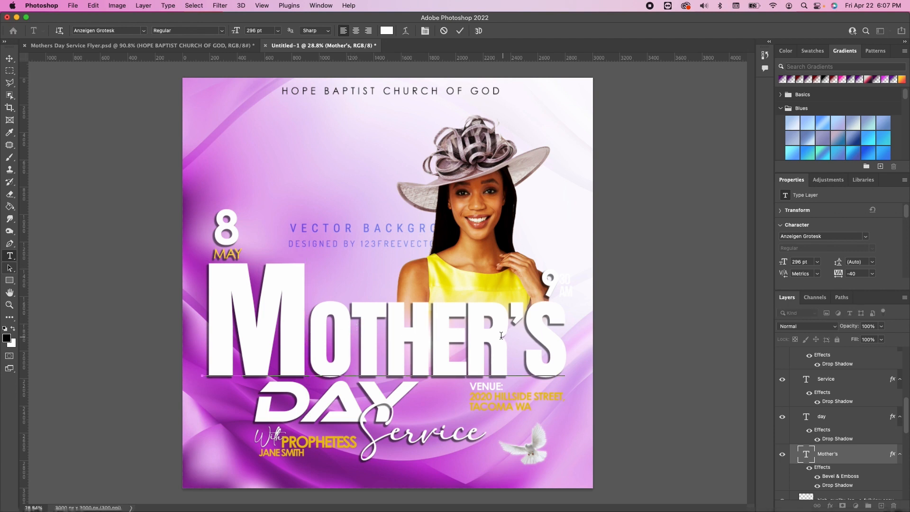
{"action": "left_click_drag", "start_coordinate": [559, 334], "coordinate": [205, 328]}
{"action": "left_click", "coordinate": [7, 338]}
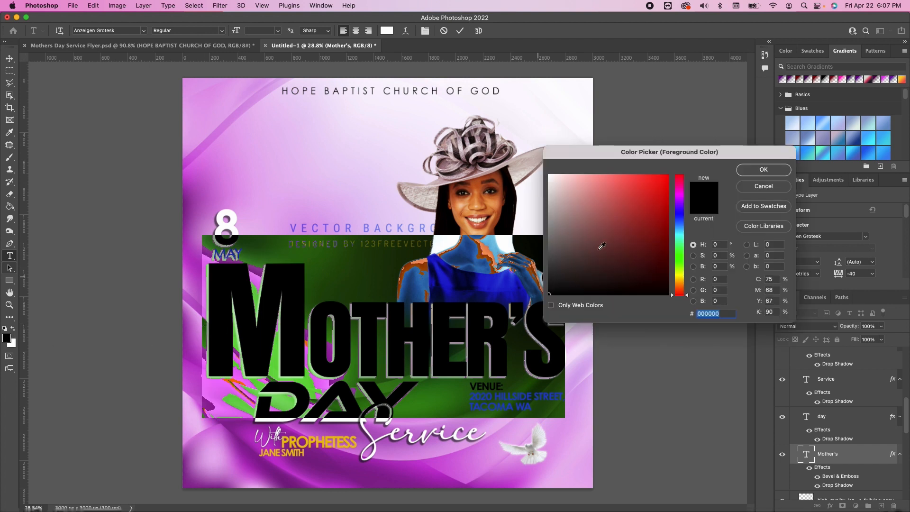
{"action": "mouse_move", "coordinate": [683, 198]}
{"action": "left_mouse_down"}
{"action": "mouse_move", "coordinate": [682, 187]}
{"action": "mouse_move", "coordinate": [666, 207]}
{"action": "mouse_move", "coordinate": [680, 184]}
{"action": "left_mouse_up"}
{"action": "left_click", "coordinate": [663, 203]}
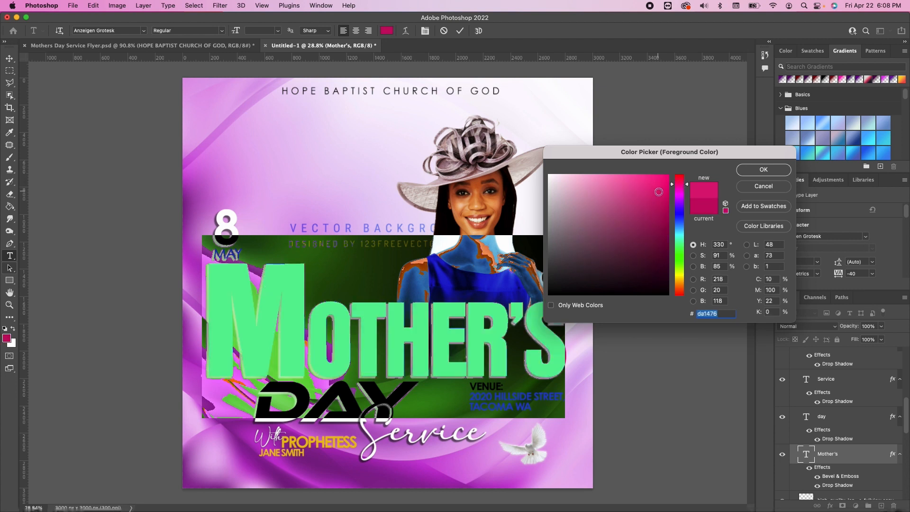
{"action": "left_click", "coordinate": [763, 170]}
Recolor only the letter O in Mother's white.
{"action": "left_click_drag", "start_coordinate": [351, 345], "coordinate": [314, 346]}
{"action": "left_click", "coordinate": [16, 330]}
{"action": "key", "text": "Escape"}
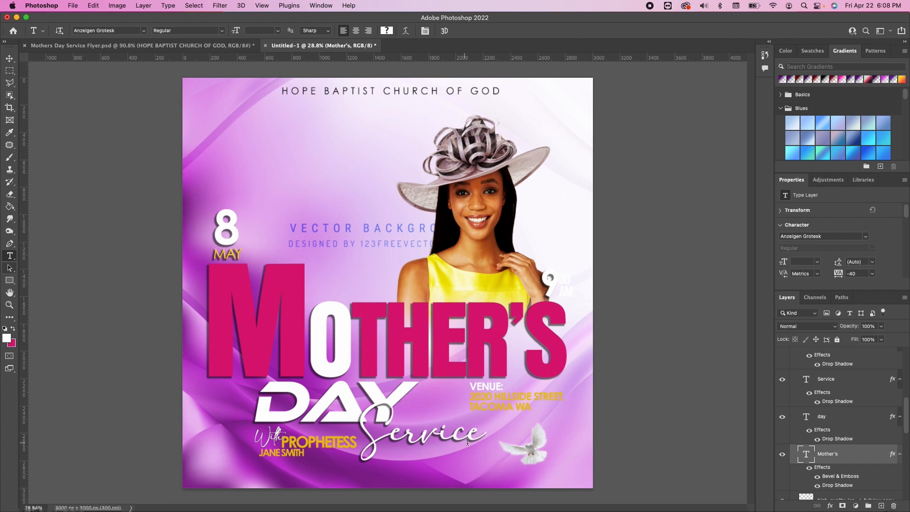
Replace the script Service text with Day and turn off all caps for its last two letters.
{"action": "left_click_drag", "start_coordinate": [479, 433], "coordinate": [369, 433]}
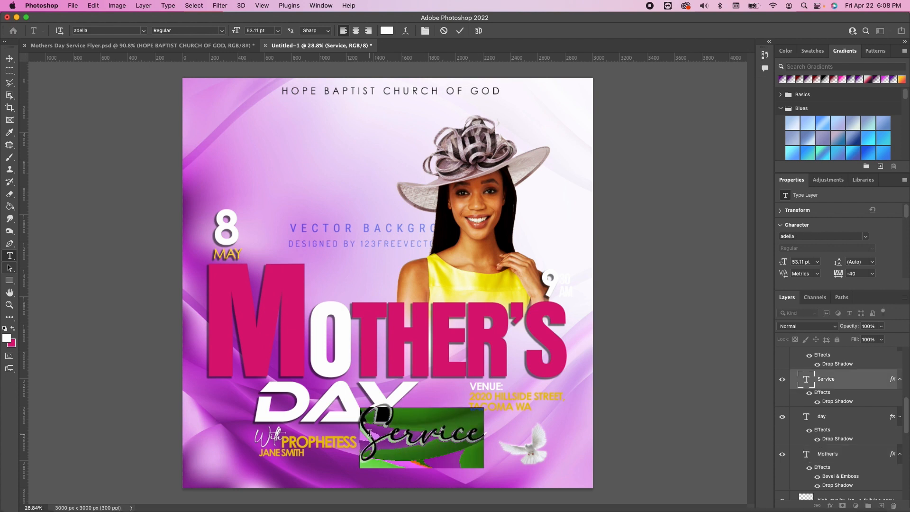
{"action": "type", "text": "DAY"}
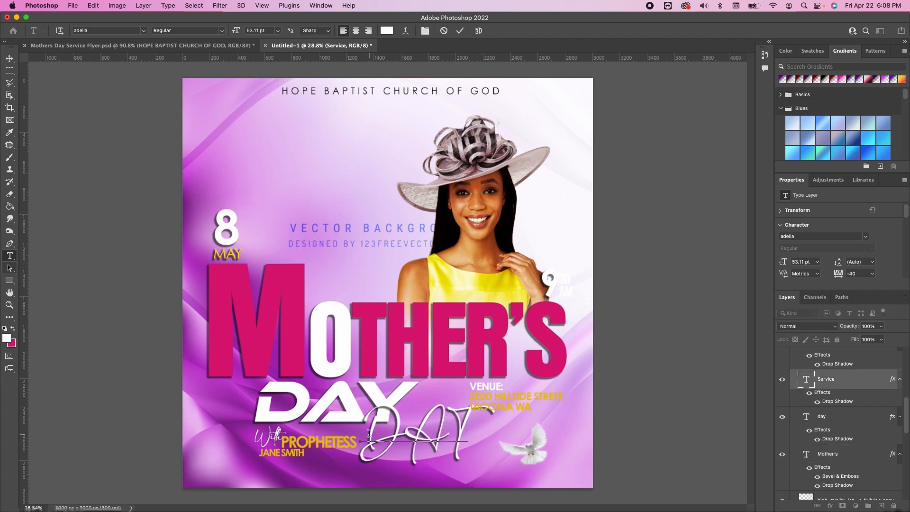
{"action": "key", "text": "BackSpace"}
{"action": "type", "text": "y"}
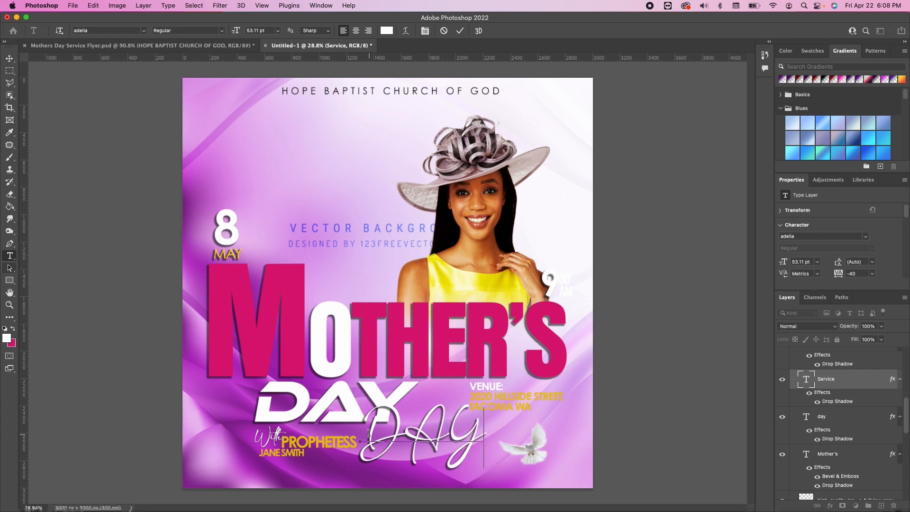
{"action": "left_click_drag", "start_coordinate": [484, 433], "coordinate": [406, 433]}
{"action": "scroll", "coordinate": [821, 253], "scroll_direction": "down", "scroll_amount": 2}
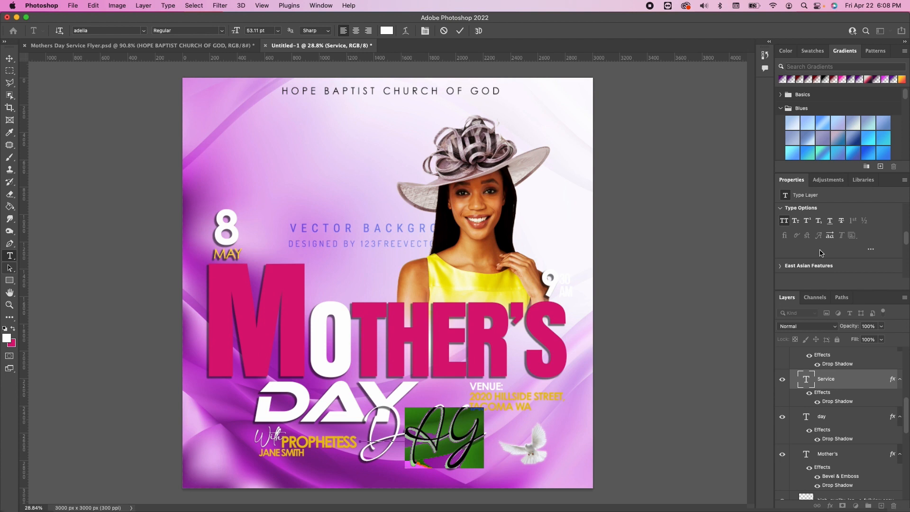
{"action": "left_click", "coordinate": [784, 221]}
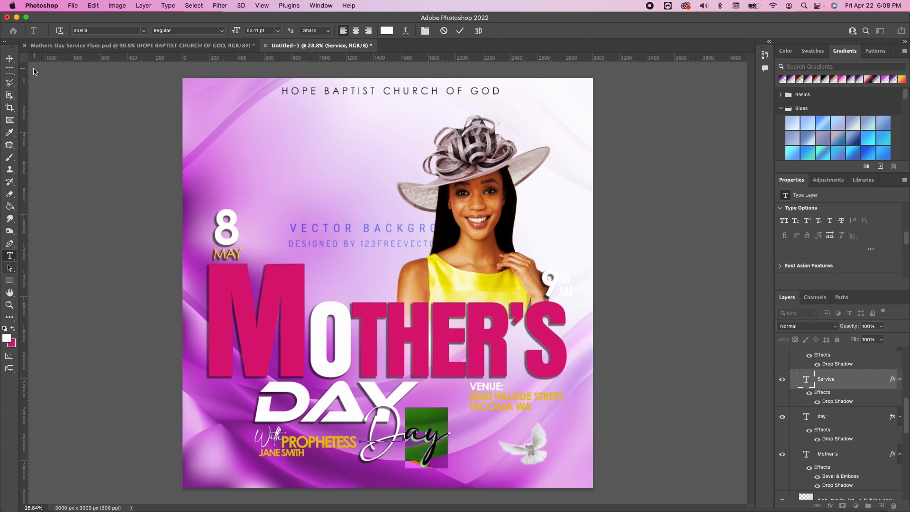
{"action": "left_click", "coordinate": [9, 59]}
Delete the old block-letter DAY text and enlarge the script Day to about 111.61 pt beneath Mother's.
{"action": "left_click", "coordinate": [295, 404]}
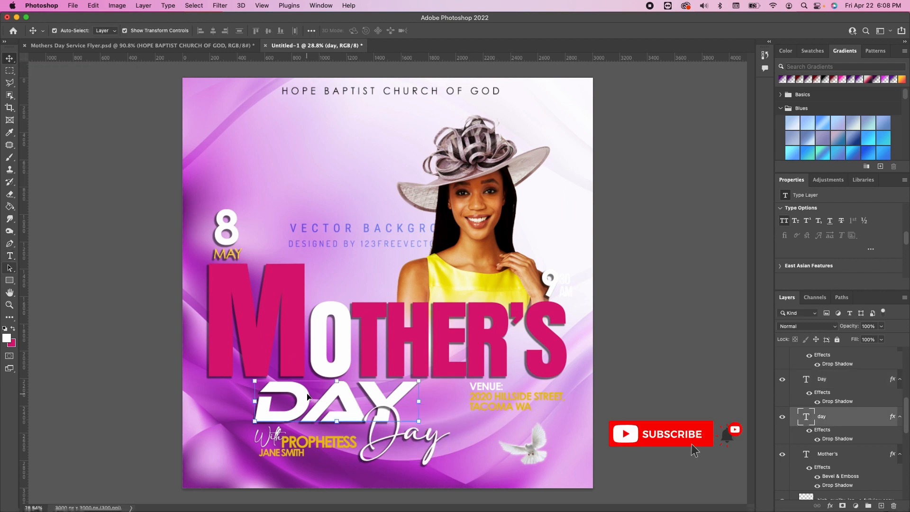
{"action": "key", "text": "BackSpace"}
{"action": "left_click_drag", "start_coordinate": [397, 423], "coordinate": [436, 291]}
{"action": "left_click_drag", "start_coordinate": [373, 377], "coordinate": [397, 417]}
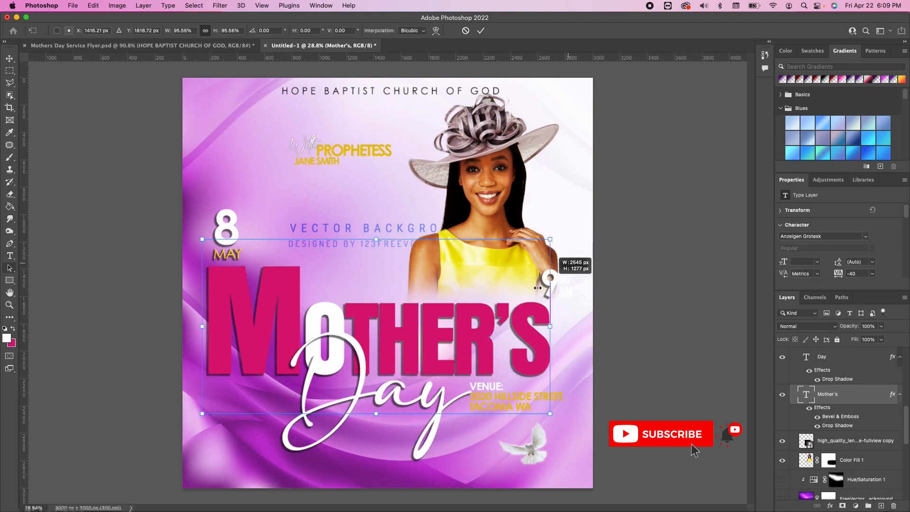
Scale down the Mother's text proportionally and move it up over the lower part of the woman's dress.
{"action": "left_click_drag", "start_coordinate": [564, 291], "coordinate": [521, 294]}
{"action": "left_click_drag", "start_coordinate": [447, 347], "coordinate": [458, 310]}
{"action": "key", "text": "Return"}
{"action": "left_click", "coordinate": [644, 288]}
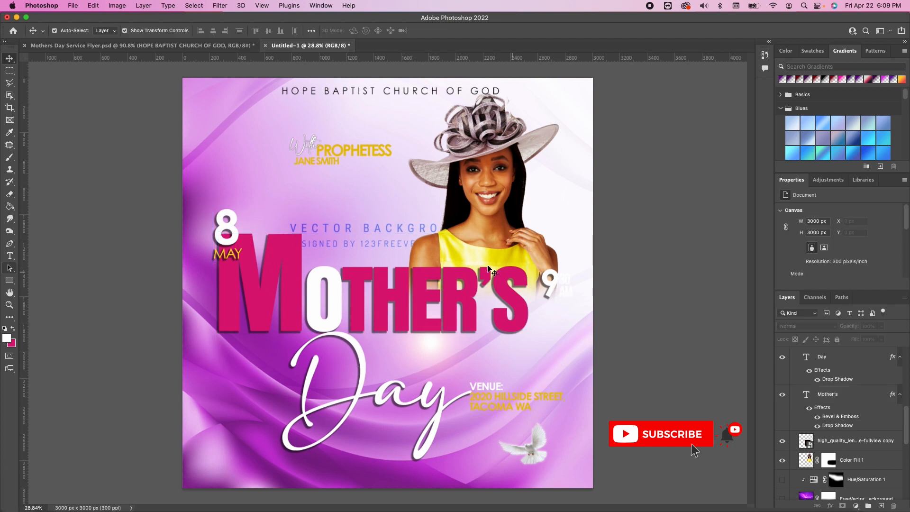
Move the 8 MAY date to the flyer's upper-left corner and shift the Mother's text and the woman upward.
{"action": "left_click_drag", "start_coordinate": [233, 250], "coordinate": [210, 109]}
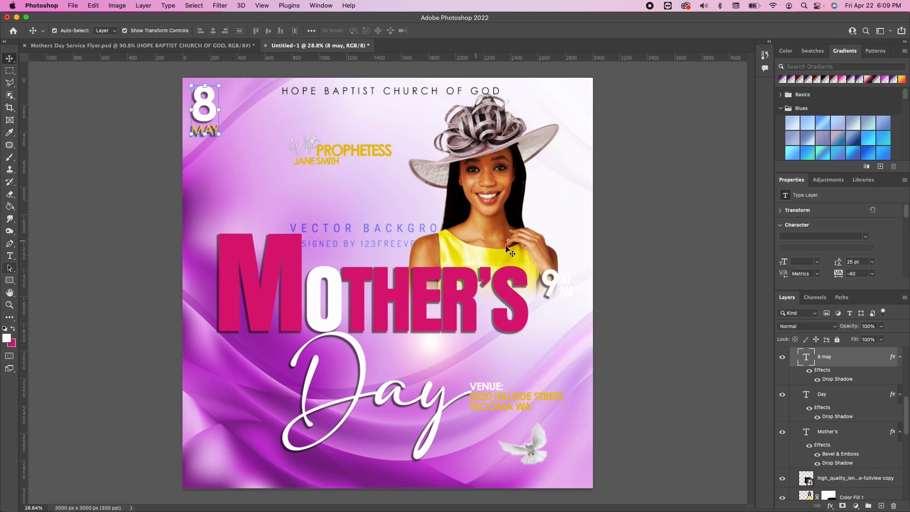
{"action": "left_click", "coordinate": [385, 91]}
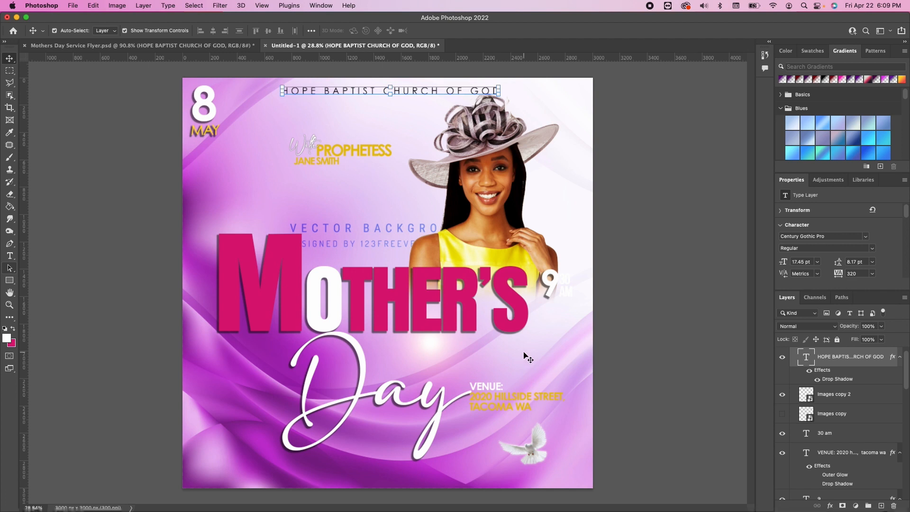
{"action": "left_click_drag", "start_coordinate": [407, 303], "coordinate": [404, 283]}
{"action": "left_click", "coordinate": [499, 200]}
{"action": "left_click_drag", "start_coordinate": [482, 156], "coordinate": [484, 143]}
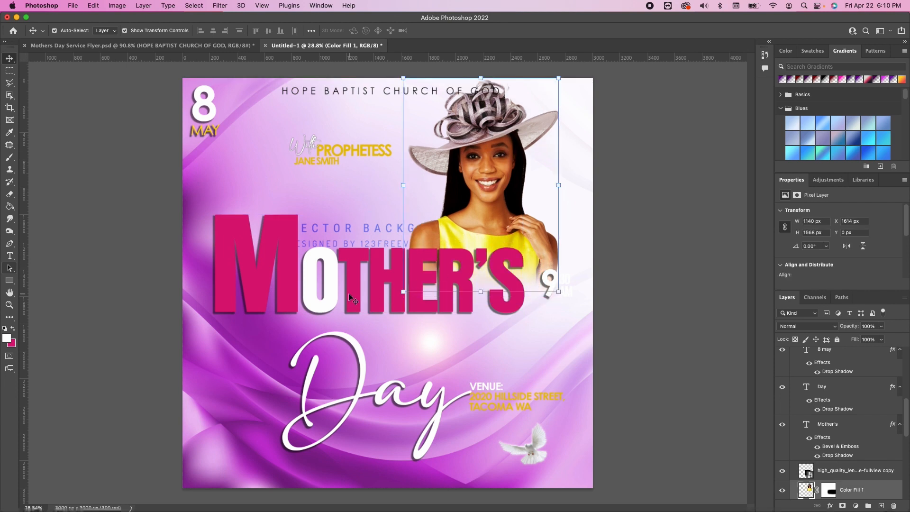
Place the 9:30 AM time beneath the M of Mother's and raise the script Day to overlap the headline.
{"action": "left_click", "coordinate": [403, 305]}
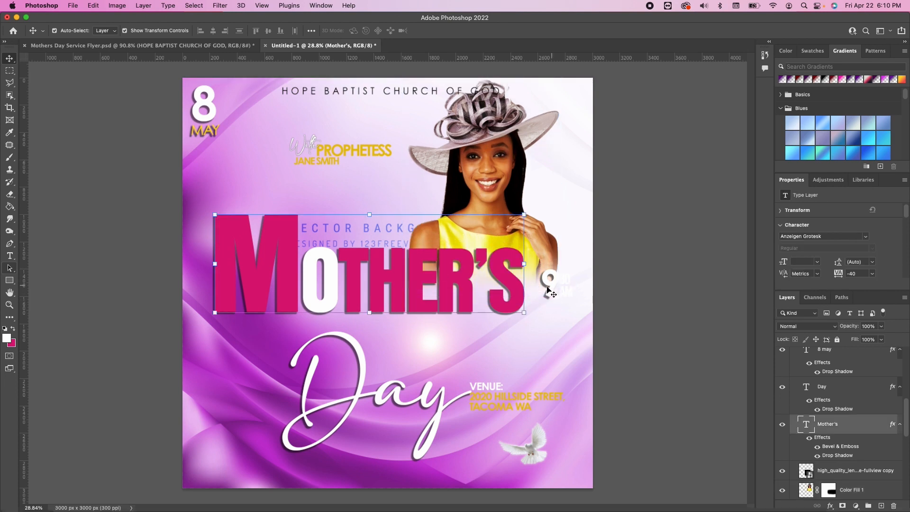
{"action": "left_click_drag", "start_coordinate": [557, 283], "coordinate": [292, 329]}
{"action": "left_click_drag", "start_coordinate": [361, 402], "coordinate": [376, 359]}
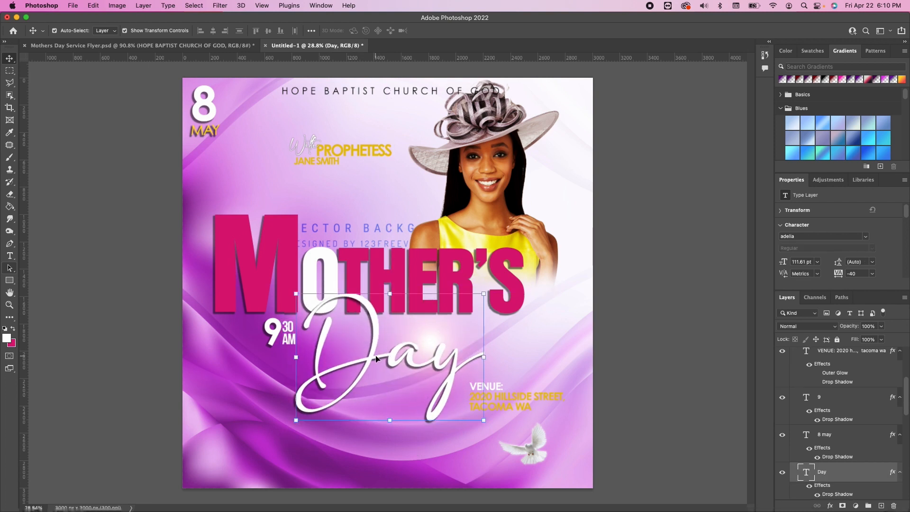
Recolor the script Day text golden yellow and nudge it slightly up against Mother's.
{"action": "double_click", "coordinate": [441, 356]}
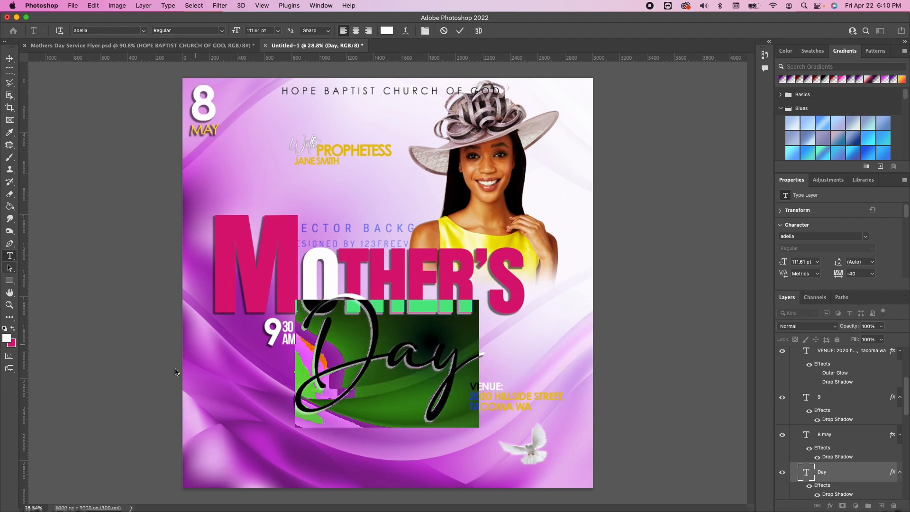
{"action": "left_click", "coordinate": [7, 338]}
{"action": "left_click", "coordinate": [498, 236]}
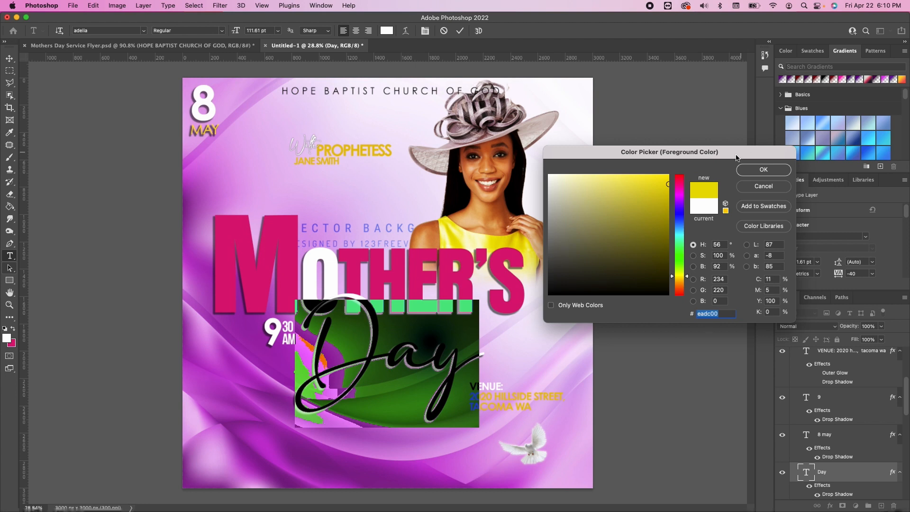
{"action": "left_click", "coordinate": [666, 177]}
{"action": "left_click", "coordinate": [687, 278]}
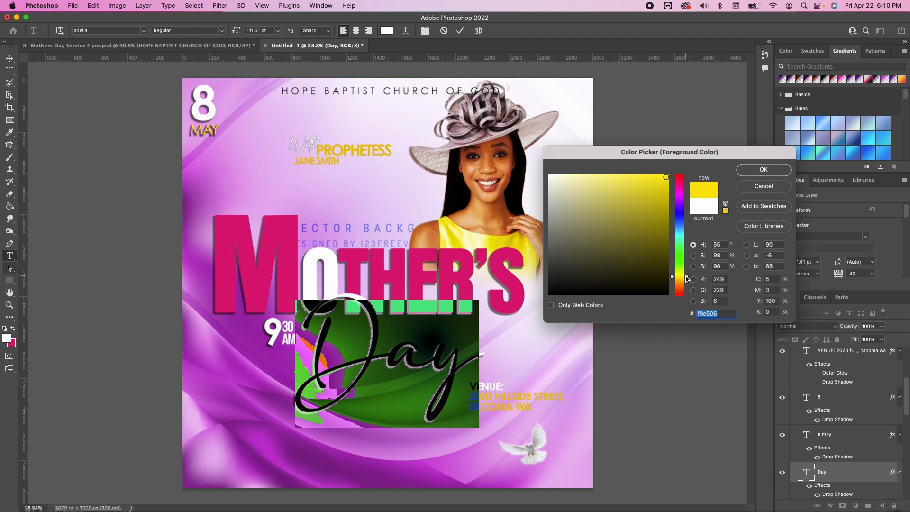
{"action": "left_click", "coordinate": [763, 170]}
{"action": "key", "text": "Escape"}
{"action": "key", "text": "v"}
{"action": "left_click_drag", "start_coordinate": [429, 354], "coordinate": [430, 339]}
Rasterize the light purple wave background and patch out the watermark text above the O of Mother's.
{"action": "left_click", "coordinate": [344, 201]}
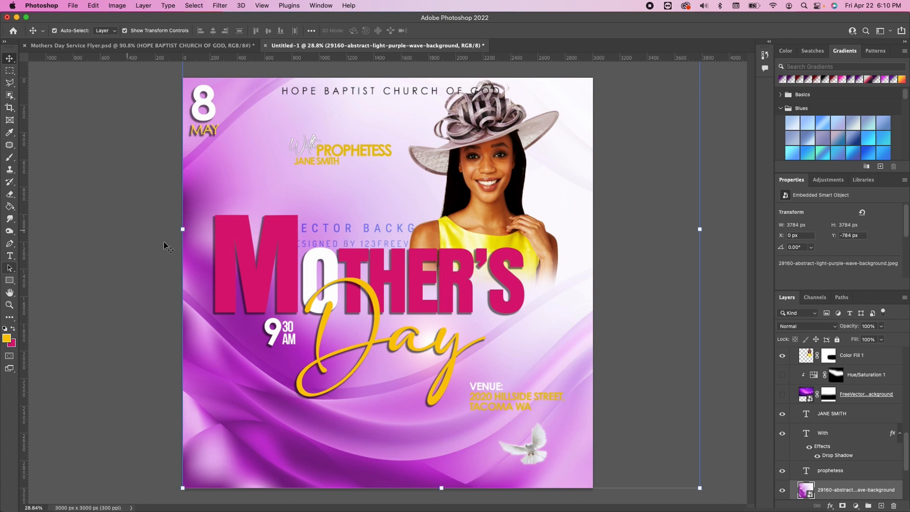
{"action": "left_click", "coordinate": [10, 146]}
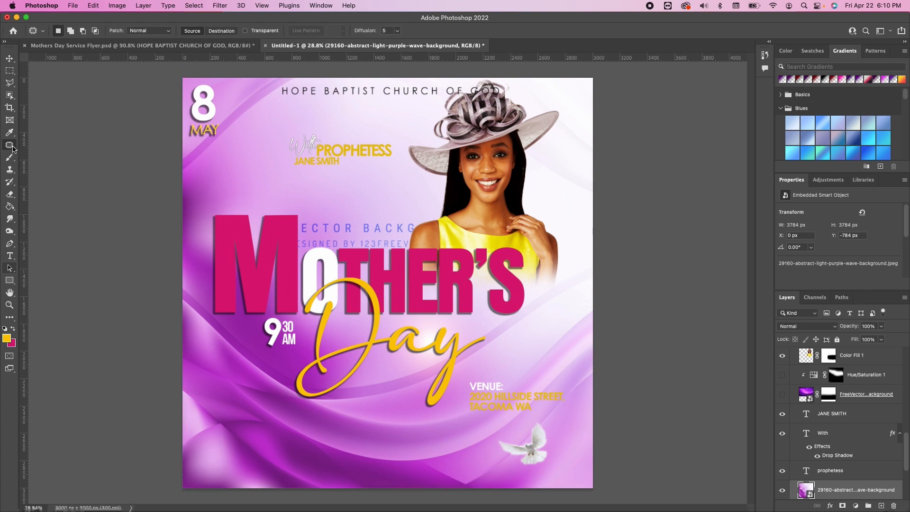
{"action": "mouse_move", "coordinate": [316, 206]}
{"action": "left_mouse_down"}
{"action": "mouse_move", "coordinate": [254, 238]}
{"action": "mouse_move", "coordinate": [270, 260]}
{"action": "mouse_move", "coordinate": [323, 264]}
{"action": "left_mouse_up"}
{"action": "mouse_move", "coordinate": [359, 222]}
{"action": "left_mouse_down"}
{"action": "mouse_move", "coordinate": [306, 205]}
{"action": "mouse_move", "coordinate": [314, 202]}
{"action": "left_mouse_up"}
{"action": "left_click", "coordinate": [329, 241]}
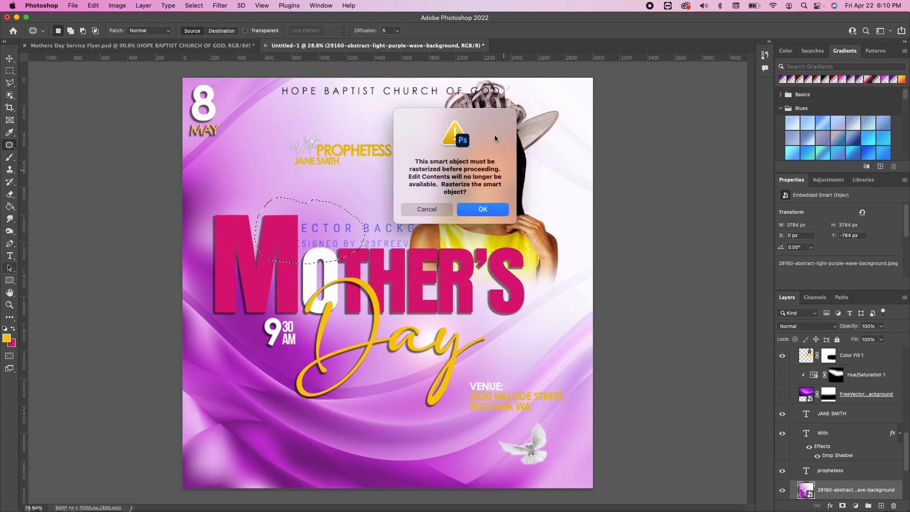
{"action": "left_click", "coordinate": [487, 210]}
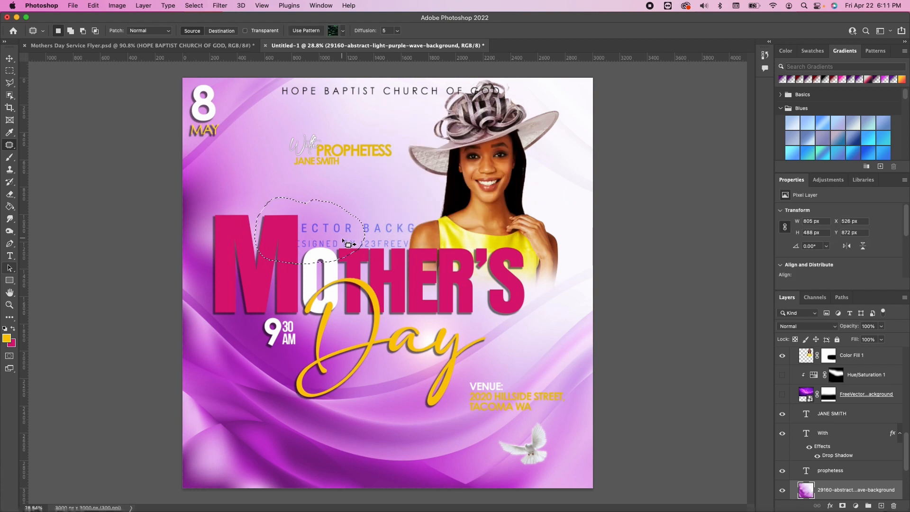
{"action": "left_click_drag", "start_coordinate": [326, 243], "coordinate": [353, 160]}
{"action": "key", "text": "ctrl+d"}
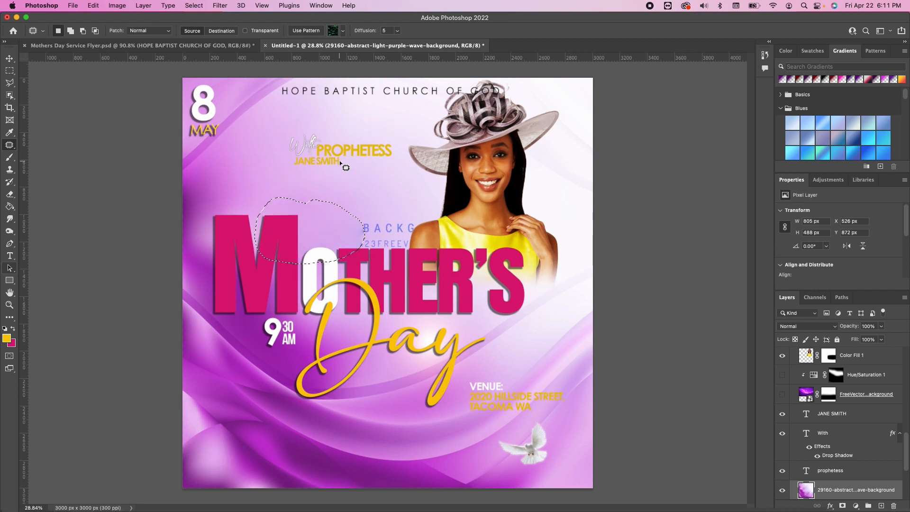
Patch out the remaining watermark text on the background beside the woman's dress.
{"action": "mouse_move", "coordinate": [363, 192]}
{"action": "left_mouse_down"}
{"action": "mouse_move", "coordinate": [316, 271]}
{"action": "mouse_move", "coordinate": [363, 293]}
{"action": "mouse_move", "coordinate": [436, 274]}
{"action": "left_mouse_up"}
{"action": "left_click_drag", "start_coordinate": [370, 196], "coordinate": [364, 193]}
{"action": "left_click_drag", "start_coordinate": [388, 241], "coordinate": [348, 158]}
{"action": "left_click_drag", "start_coordinate": [424, 196], "coordinate": [400, 207]}
{"action": "left_click_drag", "start_coordinate": [458, 273], "coordinate": [453, 211]}
{"action": "left_click_drag", "start_coordinate": [431, 253], "coordinate": [333, 185]}
{"action": "left_click", "coordinate": [398, 169]}
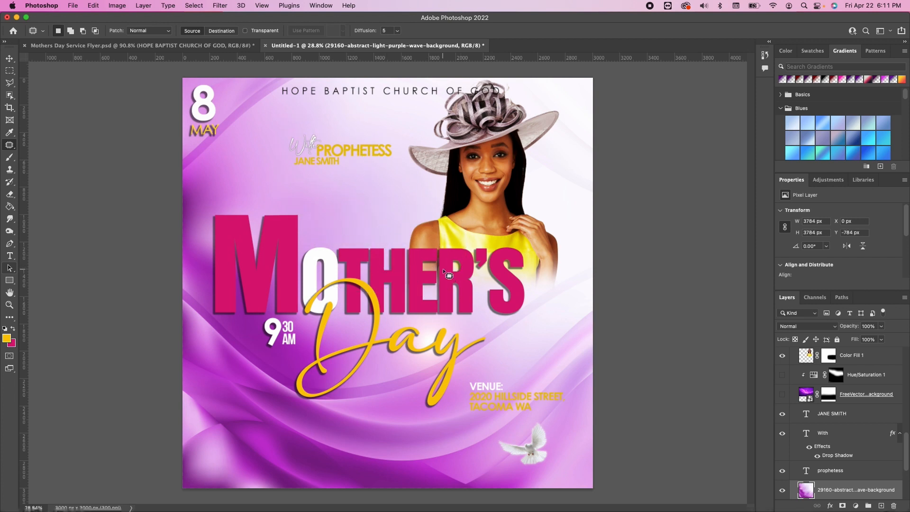
Enlarge the wave background to about 3969 px square and shift the script Day text up and left.
{"action": "left_click", "coordinate": [9, 59]}
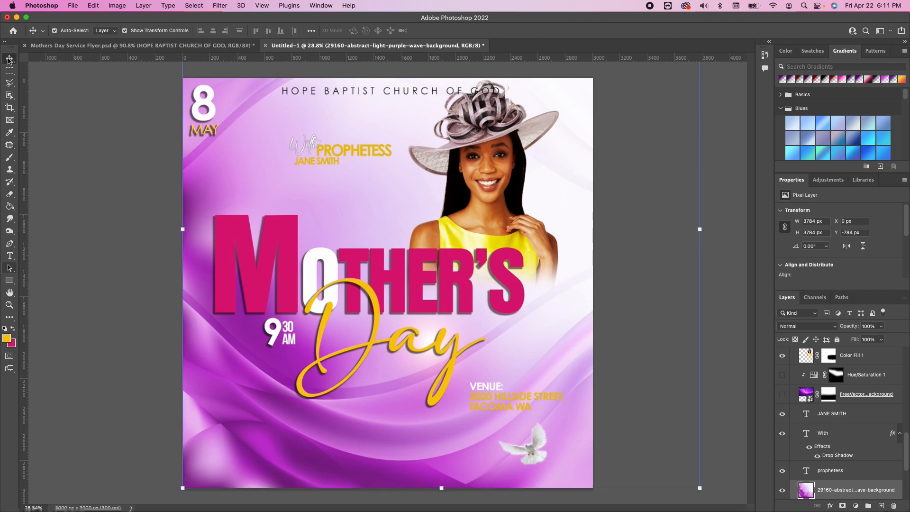
{"action": "left_click_drag", "start_coordinate": [182, 488], "coordinate": [135, 511]}
{"action": "key", "text": "Return"}
{"action": "left_click_drag", "start_coordinate": [395, 343], "coordinate": [380, 333]}
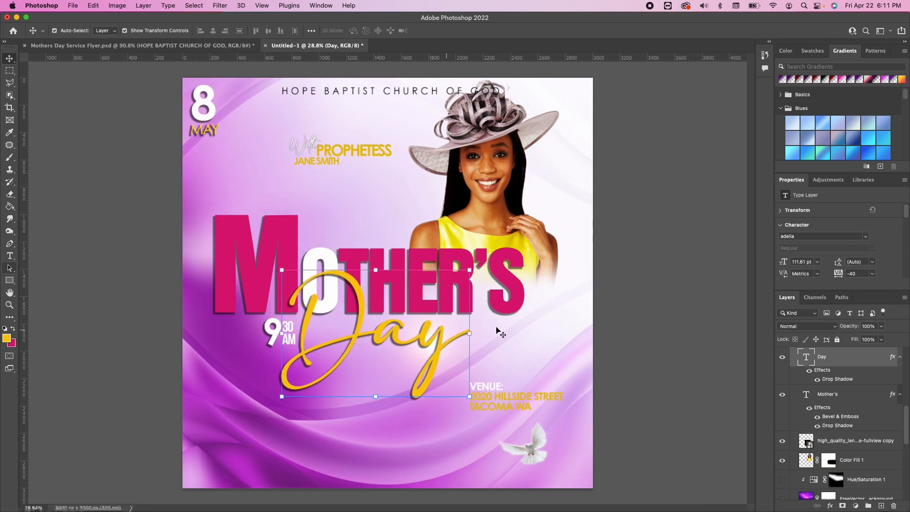
{"action": "left_click", "coordinate": [535, 351]}
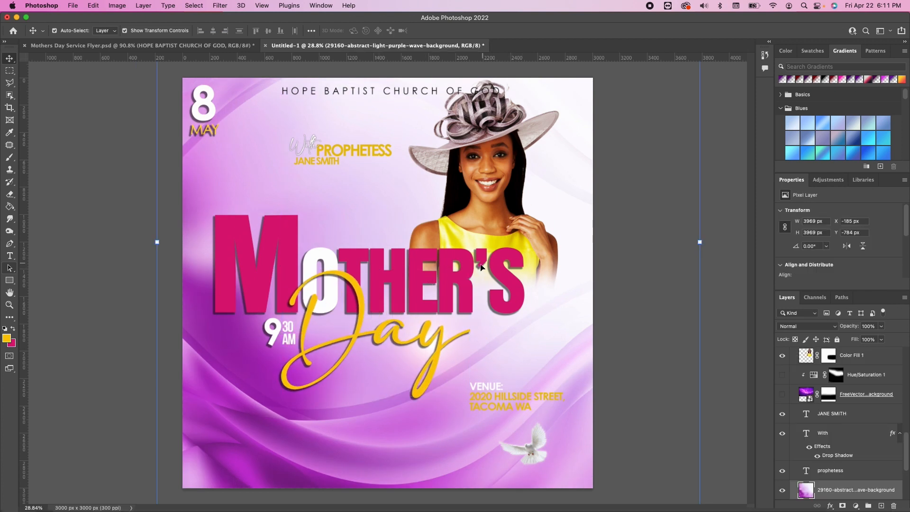
{"action": "left_click", "coordinate": [504, 266]}
Move the With Prophetess speaker block below the S of Mother's, recoloring With pink and the title and name black.
{"action": "left_click_drag", "start_coordinate": [341, 142], "coordinate": [526, 331]}
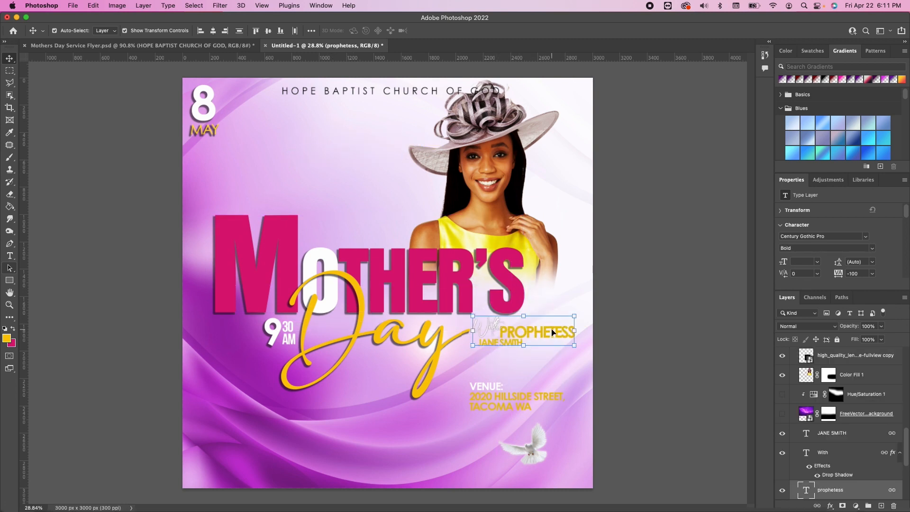
{"action": "double_click", "coordinate": [520, 329]}
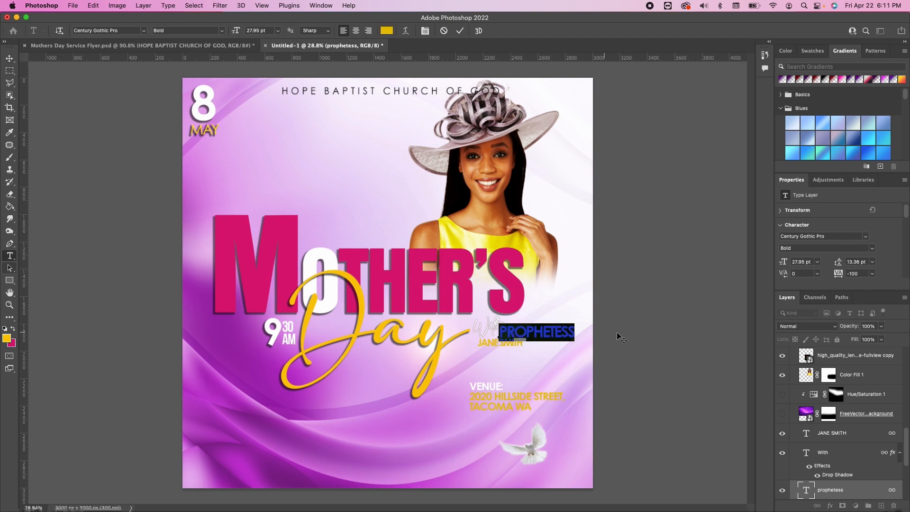
{"action": "left_click", "coordinate": [5, 328]}
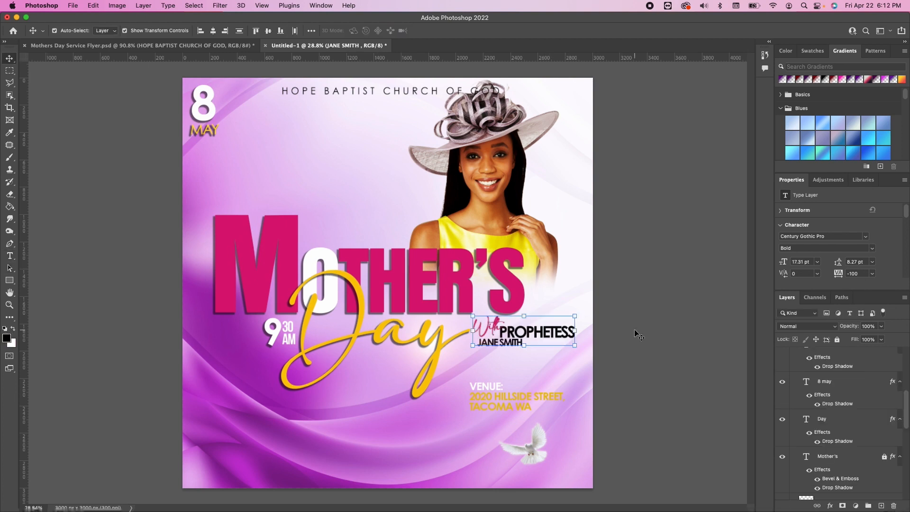
{"action": "left_click", "coordinate": [635, 330]}
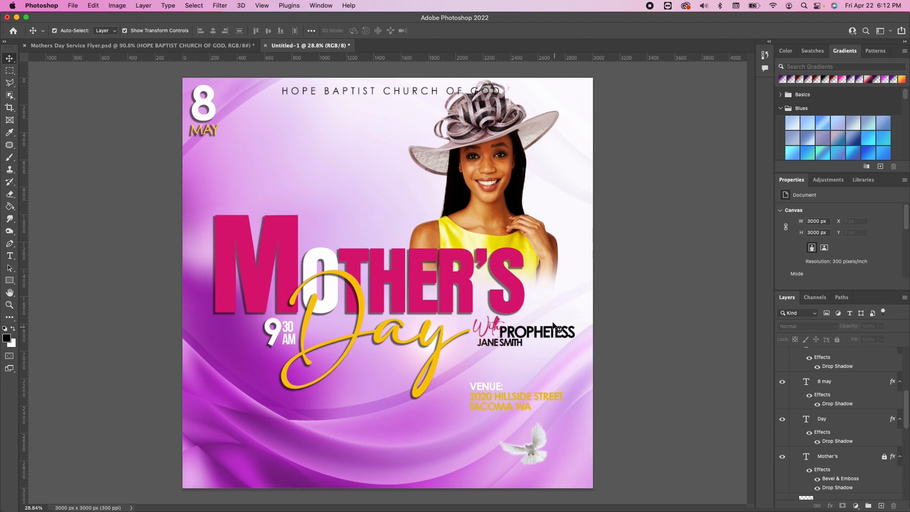
Move the venue text to the lower part of the flyer and join its three lines into one.
{"action": "left_click_drag", "start_coordinate": [501, 402], "coordinate": [308, 458]}
{"action": "double_click", "coordinate": [309, 458]}
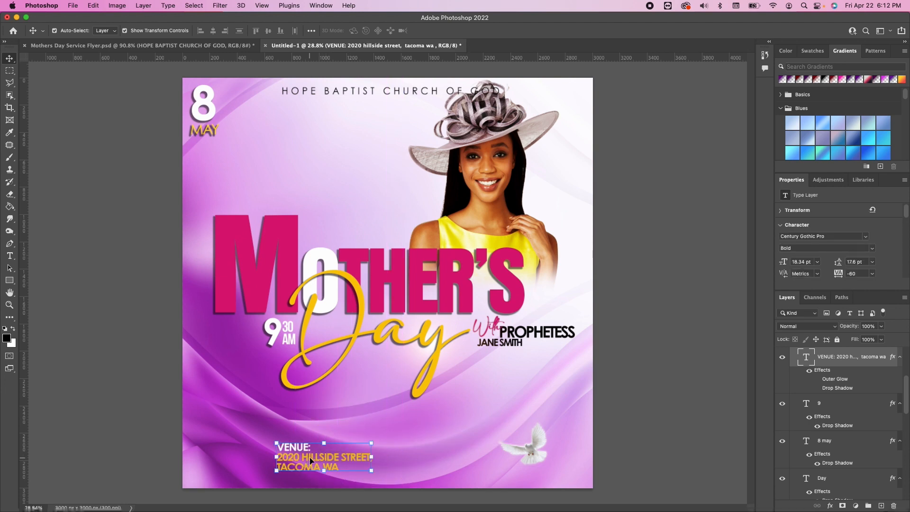
{"action": "left_click", "coordinate": [282, 459]}
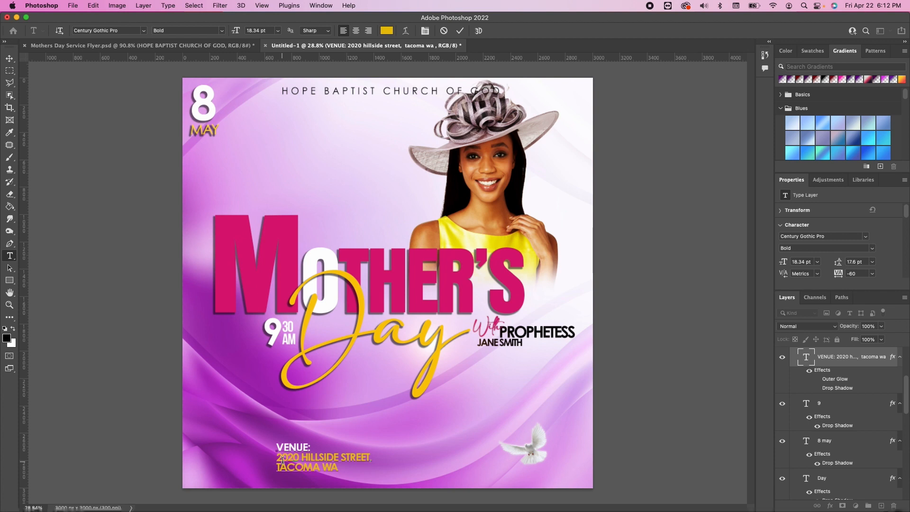
{"action": "key", "text": "BackSpace"}
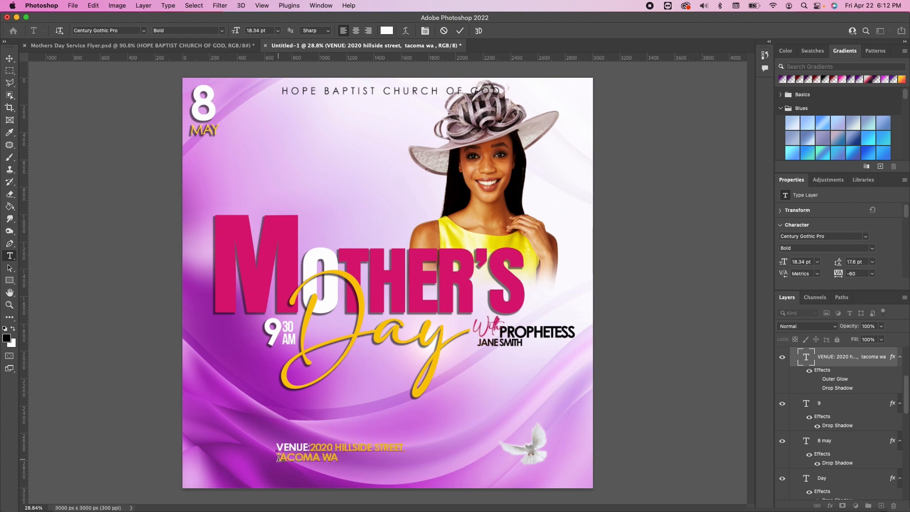
{"action": "left_click", "coordinate": [279, 457]}
{"action": "key", "text": "BackSpace"}
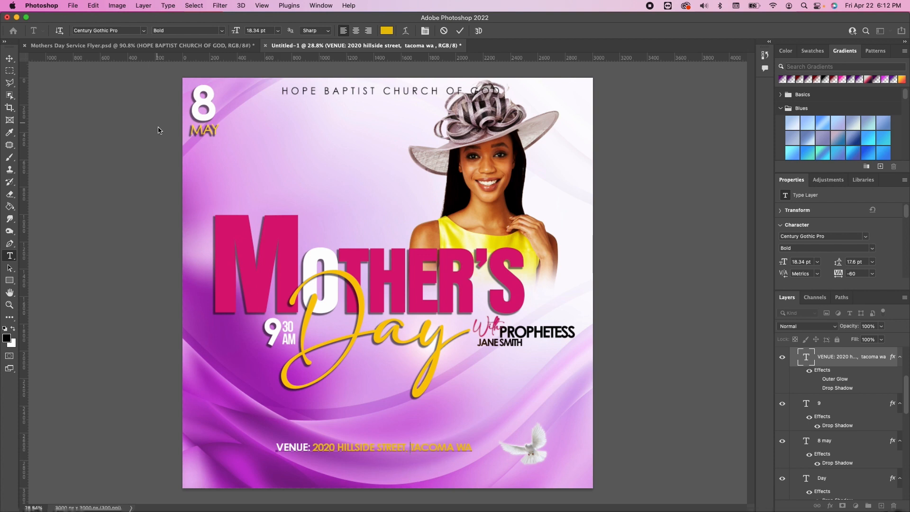
Set the venue line's tracking to 160 and center it along the flyer's bottom edge.
{"action": "left_click", "coordinate": [13, 61]}
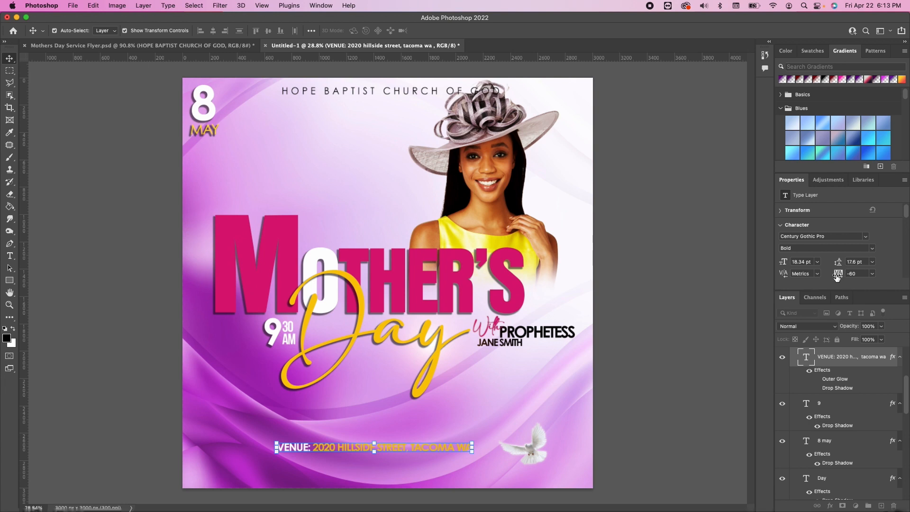
{"action": "left_click_drag", "start_coordinate": [836, 277], "coordinate": [859, 277]}
{"action": "left_click_drag", "start_coordinate": [470, 454], "coordinate": [431, 475]}
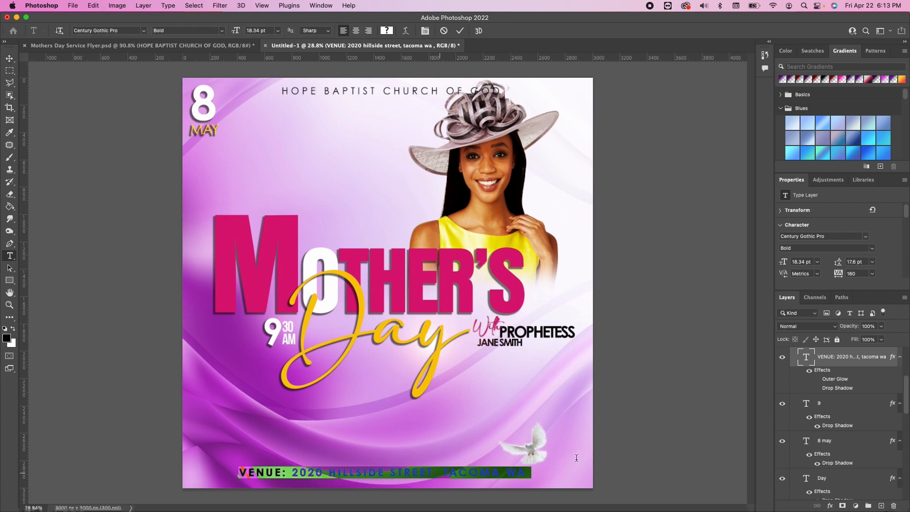
Turn on the drop shadow for the venue text layer and apply the layer style.
{"action": "left_click", "coordinate": [546, 445]}
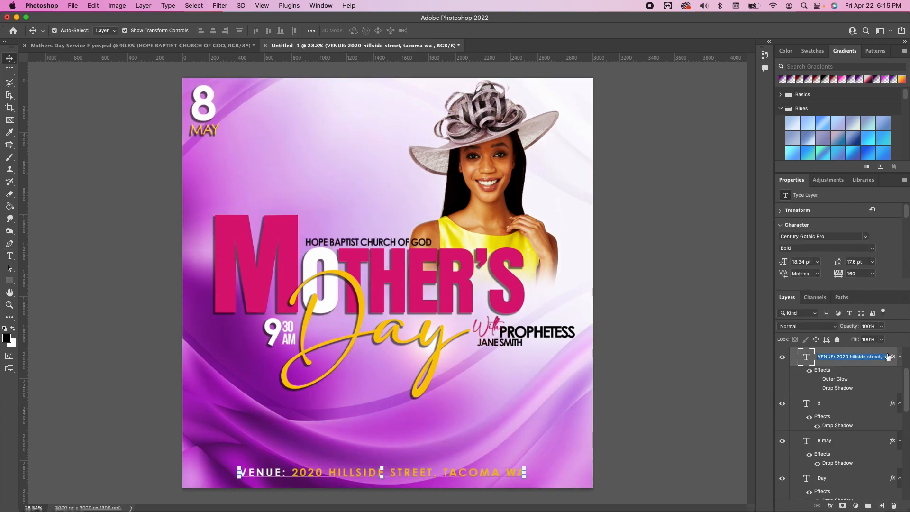
{"action": "double_click", "coordinate": [841, 362]}
{"action": "left_click", "coordinate": [501, 297]}
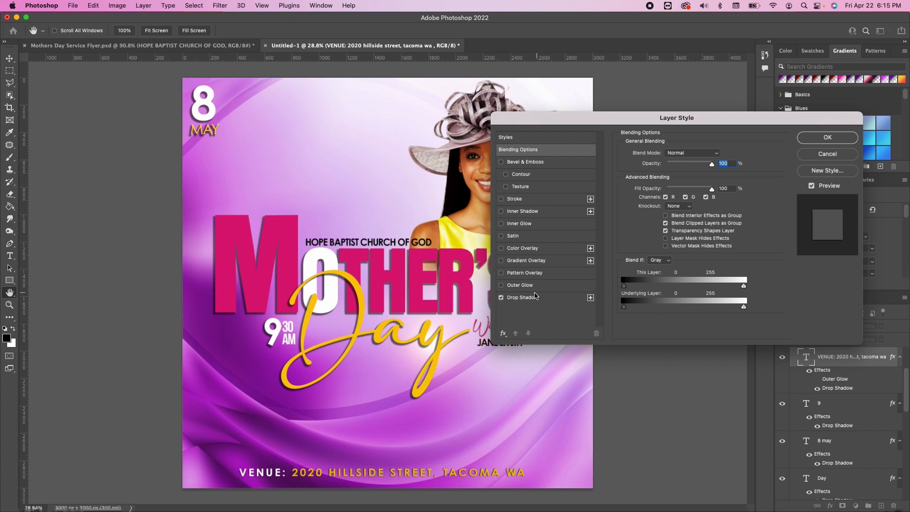
{"action": "left_click", "coordinate": [810, 143]}
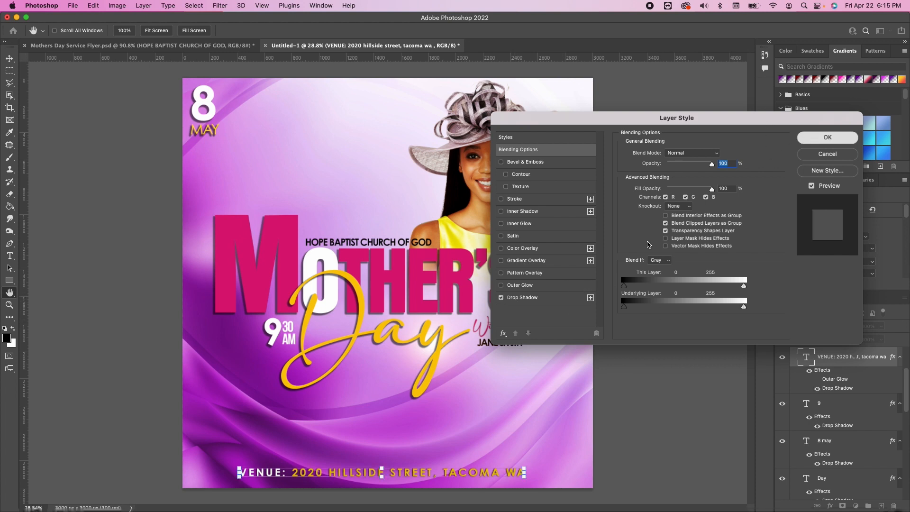
{"action": "left_click", "coordinate": [653, 352], "text": "super"}
Duplicate the Hope Baptist Church of God text above the headline and change the copy's wording to Conference.
{"action": "left_click", "coordinate": [390, 240], "text": "super"}
{"action": "left_click_drag", "start_coordinate": [391, 243], "coordinate": [343, 156]}
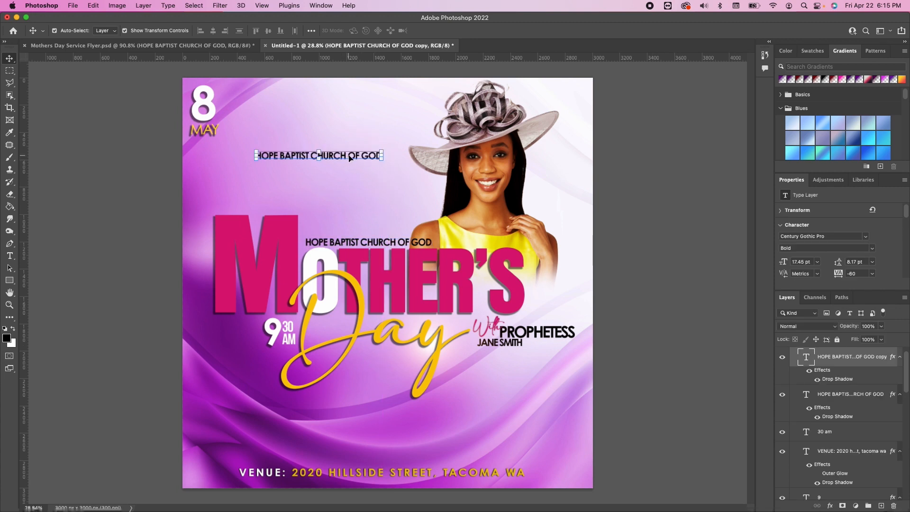
{"action": "double_click", "coordinate": [362, 155]}
{"action": "type", "text": "Co"}
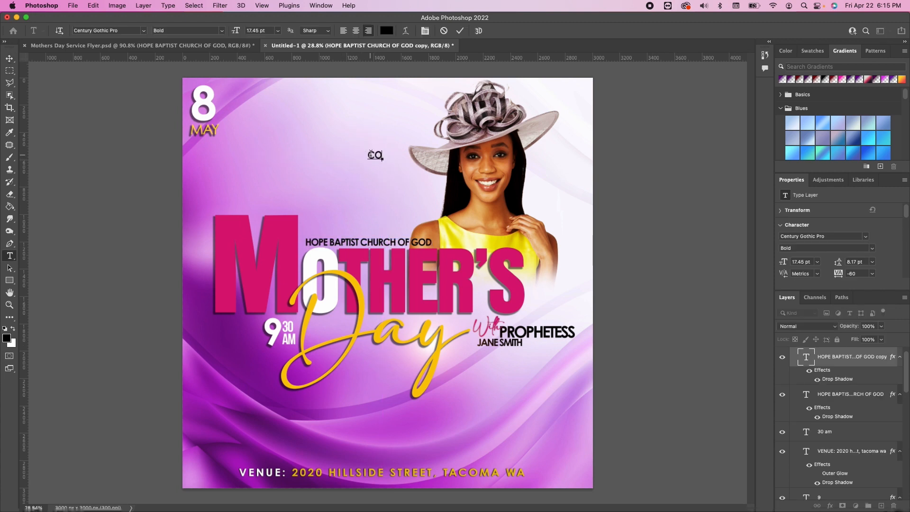
{"action": "type", "text": "nference"}
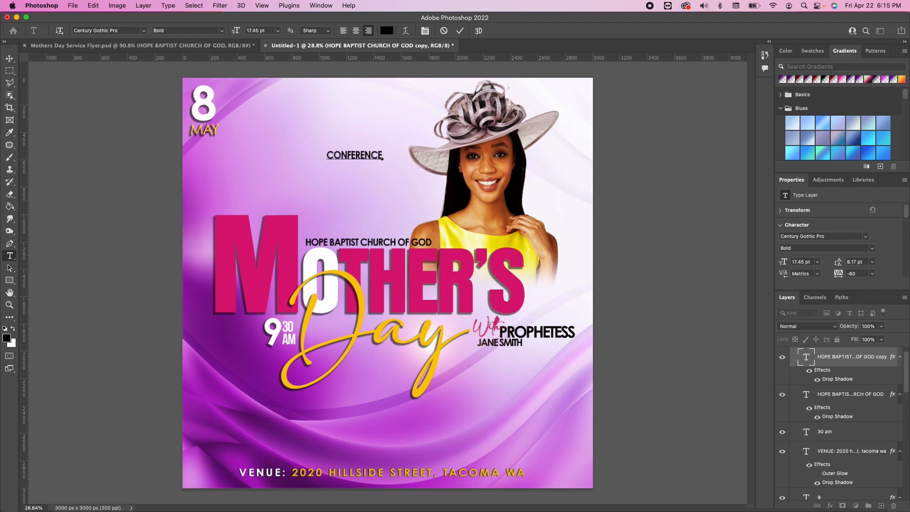
Enlarge the Conference text to about 137% and place it beneath the "ay" of the script Day.
{"action": "left_click", "coordinate": [9, 58]}
{"action": "left_click_drag", "start_coordinate": [366, 159], "coordinate": [404, 362]}
{"action": "key", "text": "ctrl+t"}
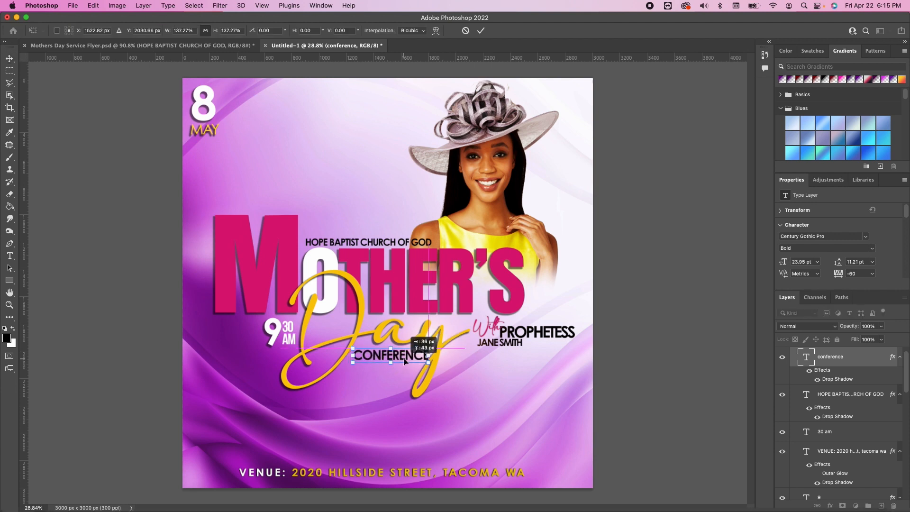
{"action": "key", "text": "Return"}
{"action": "left_click", "coordinate": [488, 378]}
{"action": "left_click", "coordinate": [488, 378]}
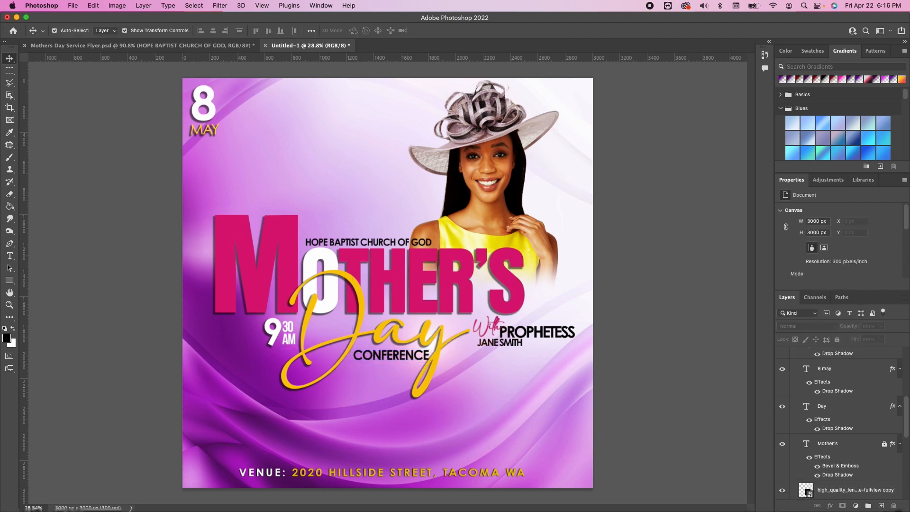
{"action": "key", "text": "super+Tab"}
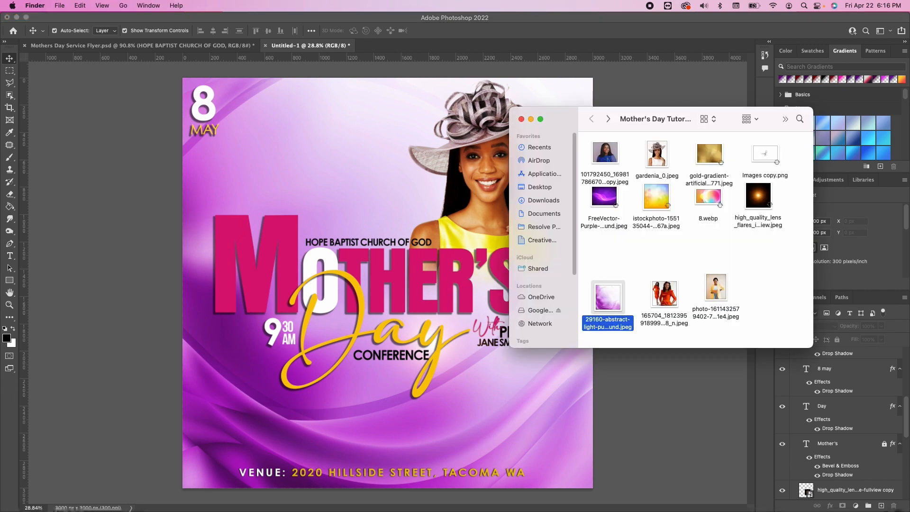
{"action": "left_click", "coordinate": [753, 281]}
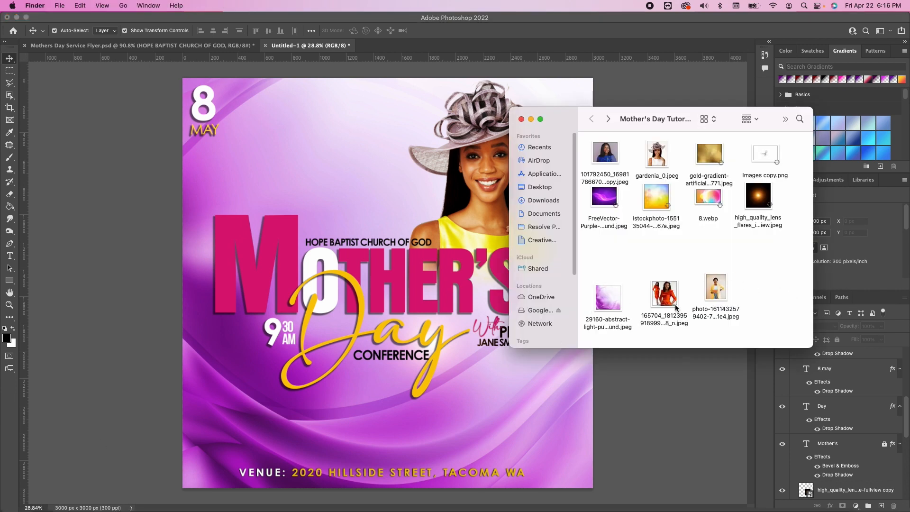
{"action": "left_click_drag", "start_coordinate": [710, 295], "coordinate": [373, 165]}
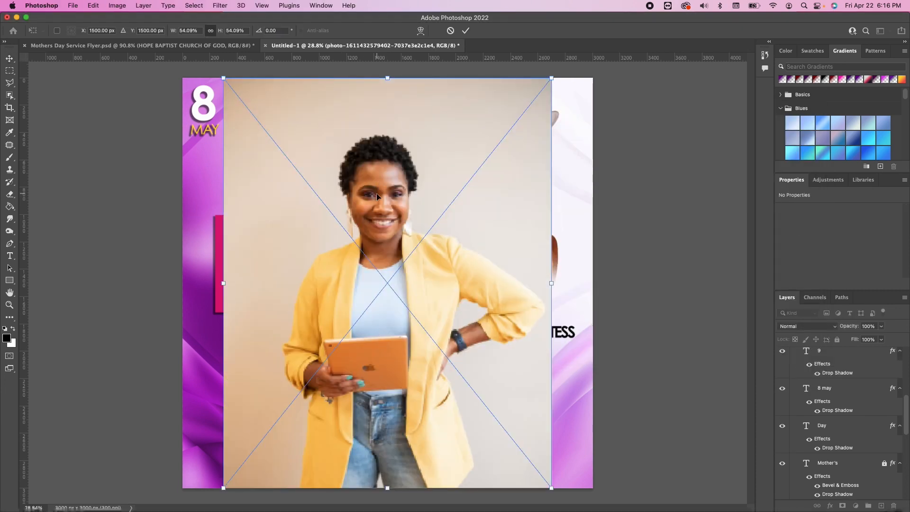
{"action": "key", "text": "Return"}
Scale the yellow blazer photo down to about 605 by 756 px in the flyer's lower right area.
{"action": "left_click_drag", "start_coordinate": [553, 82], "coordinate": [326, 359]}
{"action": "left_click_drag", "start_coordinate": [301, 417], "coordinate": [514, 407]}
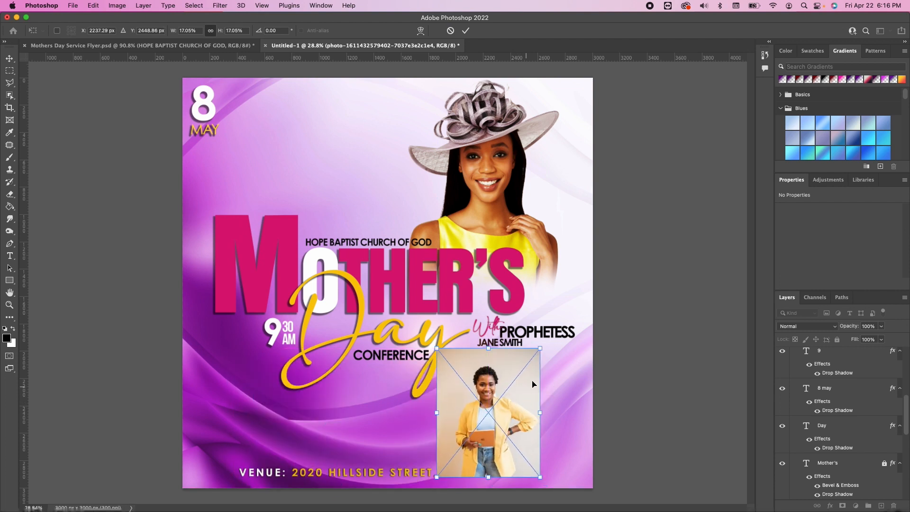
{"action": "left_click_drag", "start_coordinate": [541, 349], "coordinate": [521, 374]}
{"action": "key", "text": "Return"}
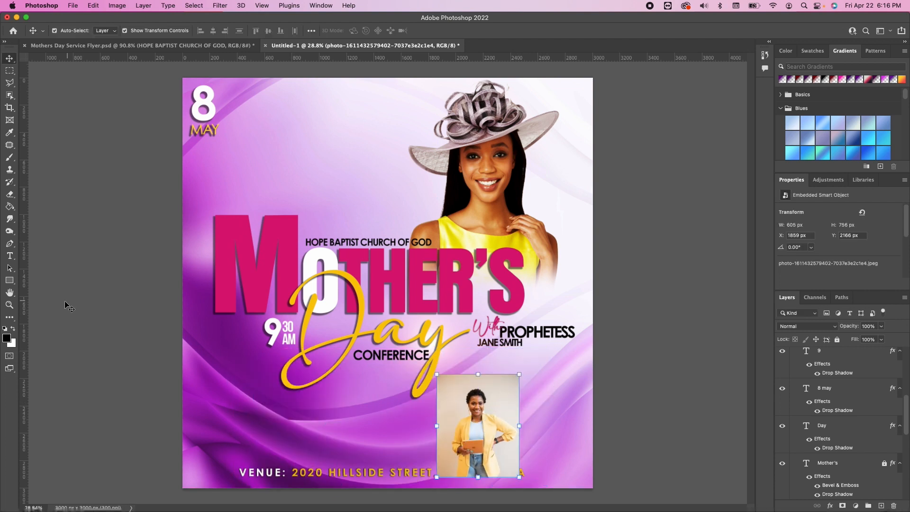
Draw an ellipse shape about 468 by 515 px overlapping the upper part of the small photo.
{"action": "left_click", "coordinate": [10, 280]}
{"action": "left_click", "coordinate": [45, 290]}
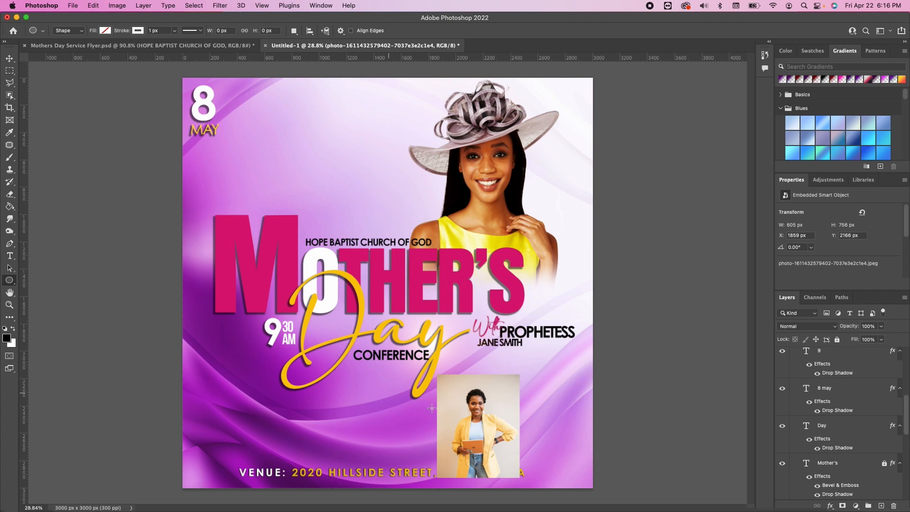
{"action": "left_click_drag", "start_coordinate": [451, 383], "coordinate": [485, 421]}
Give the ellipse a golden yellow fill and set its white stroke to about 10.14 px.
{"action": "left_click", "coordinate": [809, 236]}
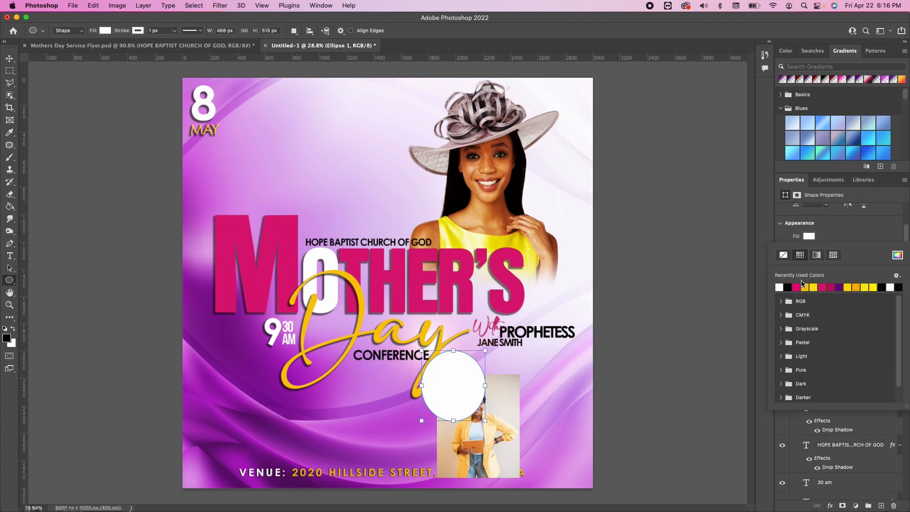
{"action": "scroll", "coordinate": [830, 239], "scroll_direction": "down", "scroll_amount": 3}
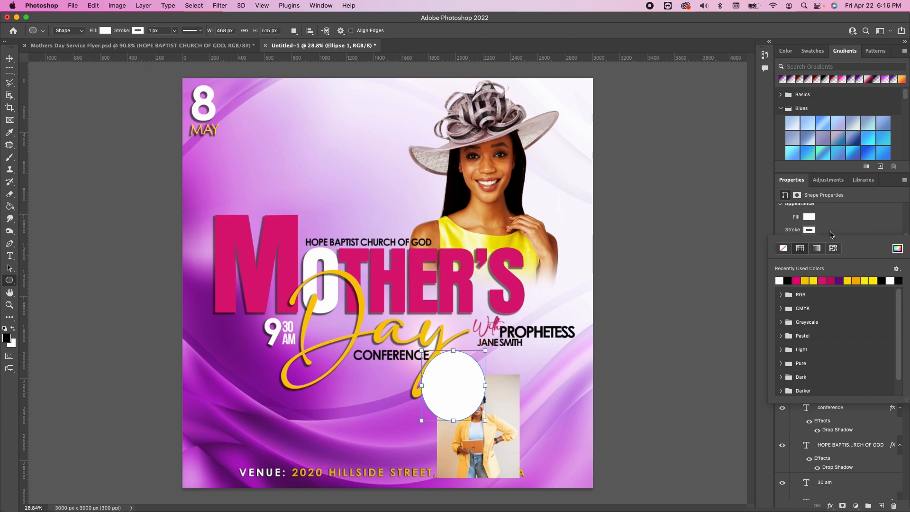
{"action": "left_click", "coordinate": [835, 232]}
{"action": "left_click", "coordinate": [830, 242]}
{"action": "left_click_drag", "start_coordinate": [829, 256], "coordinate": [832, 256]}
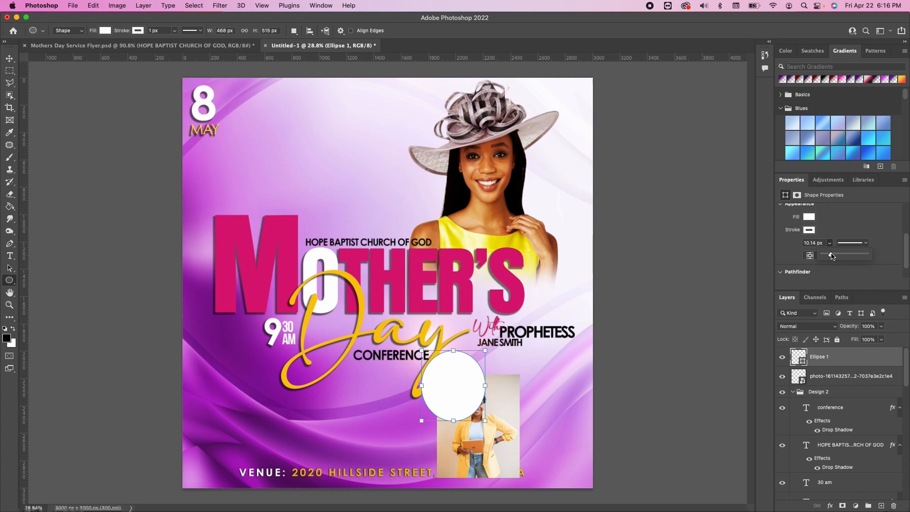
{"action": "left_click", "coordinate": [810, 217]}
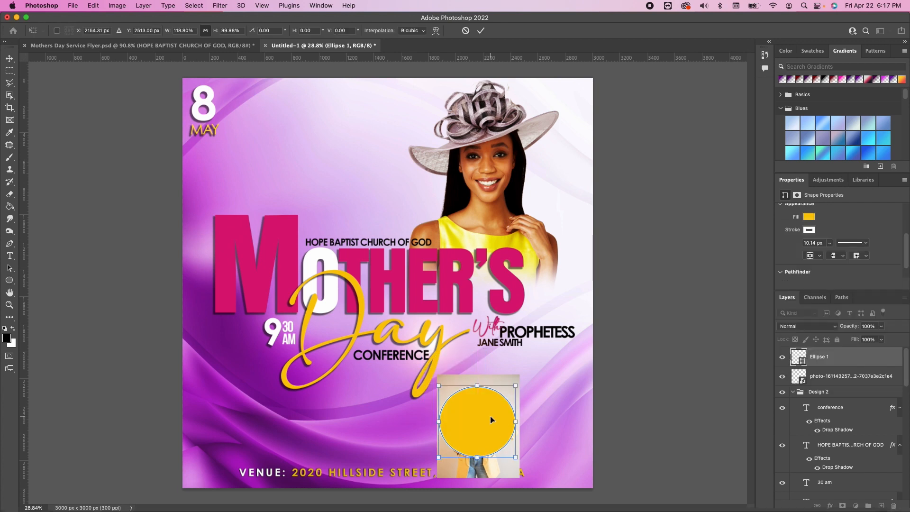
Resize the ellipse to about 512 by 474 px, centered over the small photo, and stack it below the photo layer.
{"action": "key", "text": "Return"}
{"action": "left_click_drag", "start_coordinate": [515, 385], "coordinate": [514, 395]}
{"action": "left_click_drag", "start_coordinate": [481, 425], "coordinate": [490, 417]}
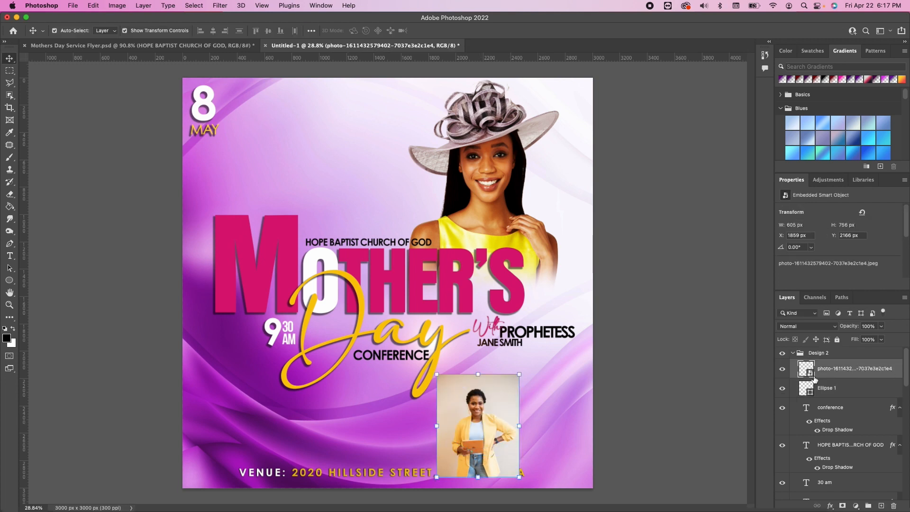
Clip the yellow blazer photo to the ellipse and reposition it so the woman's face and shoulders fill the circle.
{"action": "left_click", "coordinate": [782, 369]}
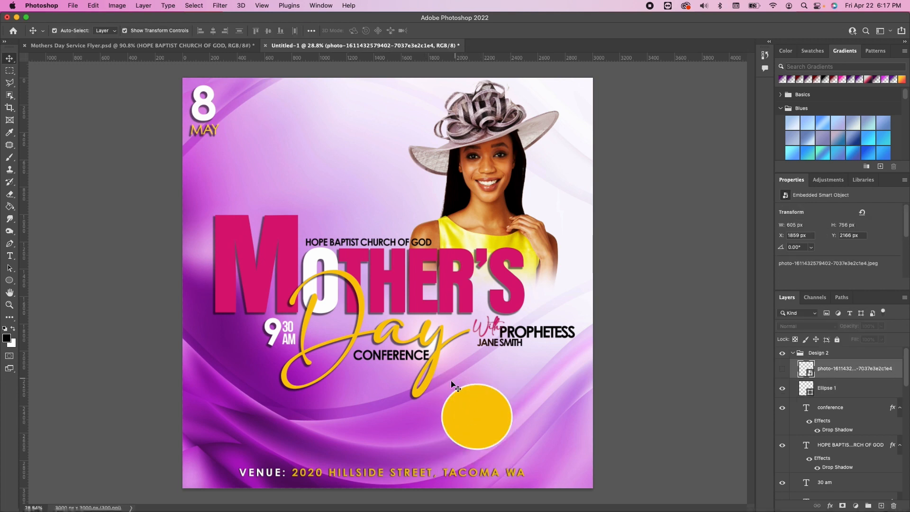
{"action": "left_click", "coordinate": [782, 368]}
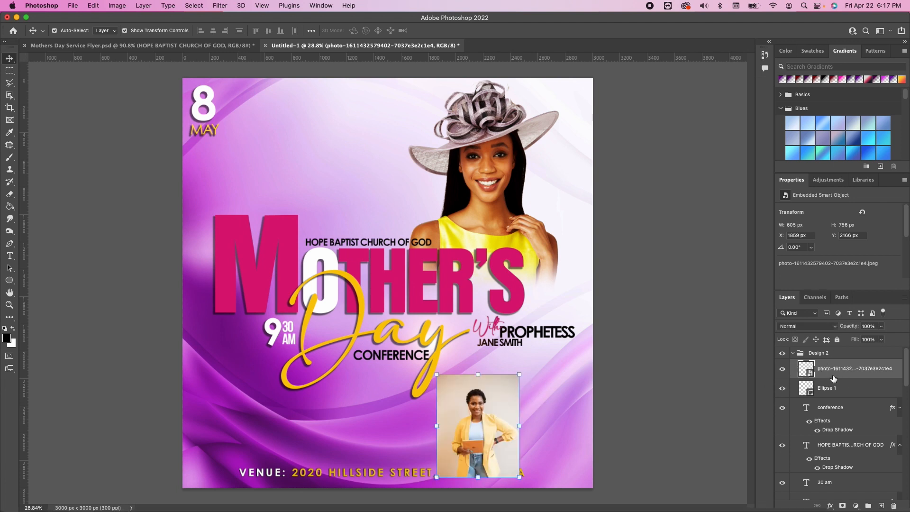
{"action": "left_click", "coordinate": [814, 377], "text": "alt"}
{"action": "left_click_drag", "start_coordinate": [491, 420], "coordinate": [473, 423]}
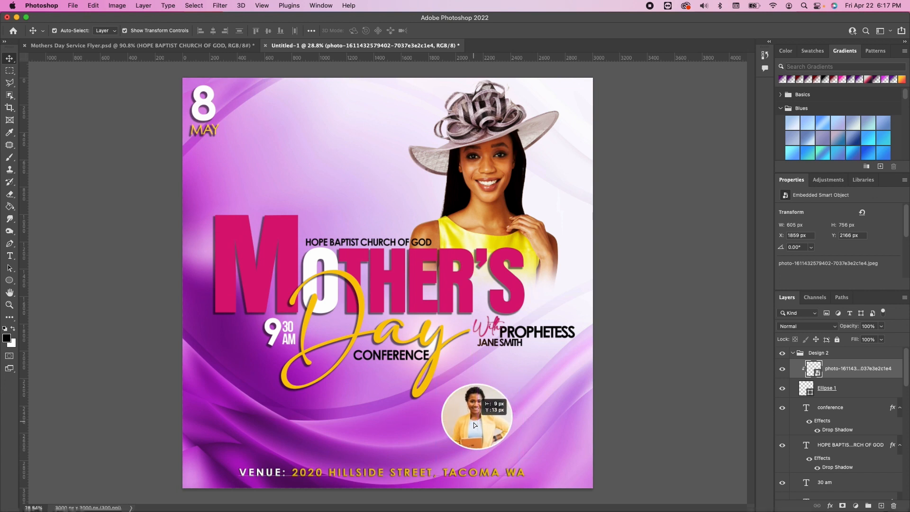
Link the clipped photo layer with the ellipse layer.
{"action": "left_click", "coordinate": [856, 389]}
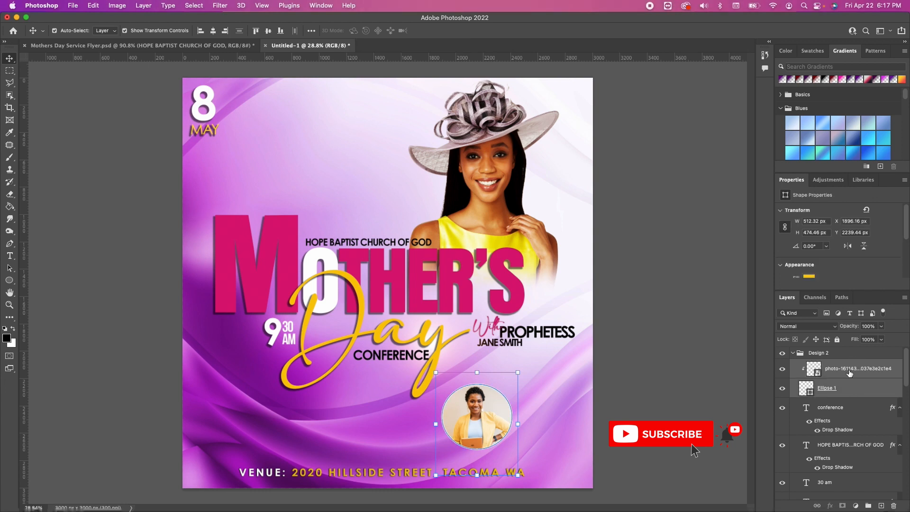
{"action": "right_click", "coordinate": [851, 381]}
{"action": "scroll", "coordinate": [761, 490], "scroll_direction": "down", "scroll_amount": 10}
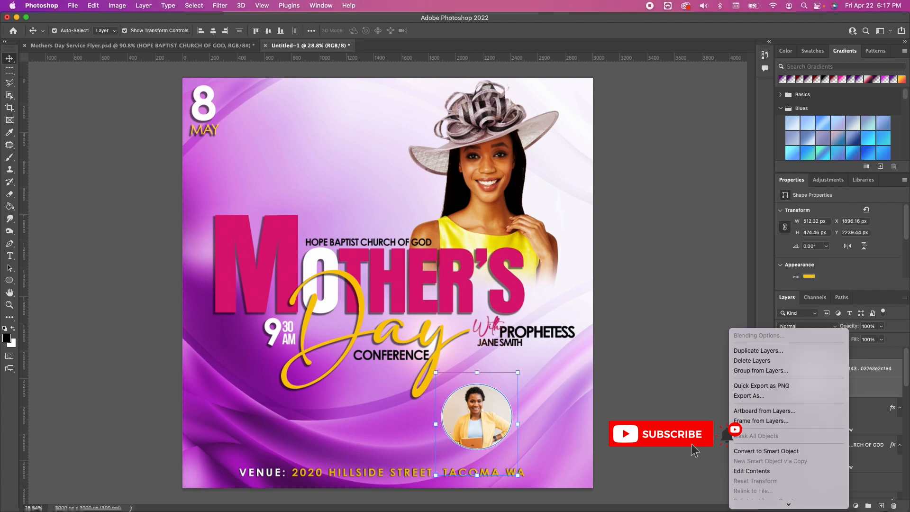
{"action": "left_click", "coordinate": [749, 328]}
Shrink the linked photo circle to about 463 by 428 px and move it directly beneath the speaker's name.
{"action": "left_click_drag", "start_coordinate": [480, 419], "coordinate": [502, 398]}
{"action": "left_click_drag", "start_coordinate": [544, 349], "coordinate": [534, 360]}
{"action": "left_click_drag", "start_coordinate": [503, 416], "coordinate": [518, 399]}
{"action": "key", "text": "Return"}
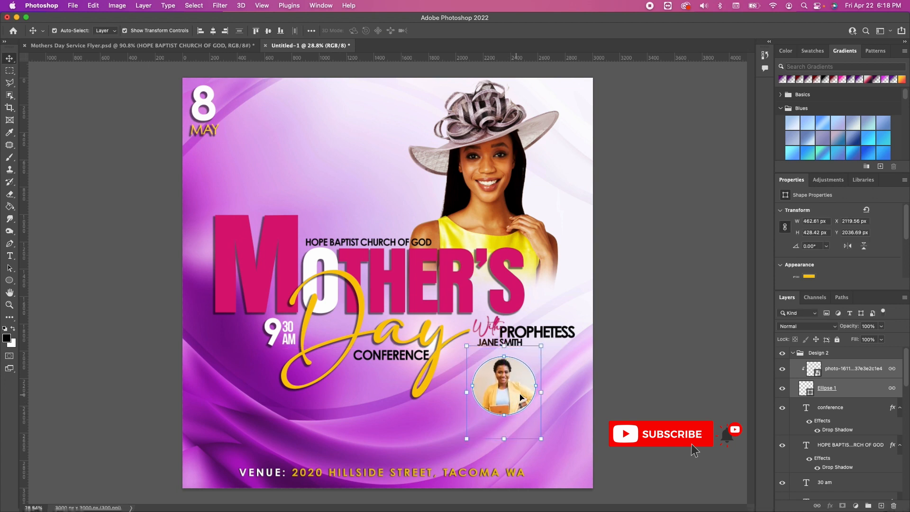
{"action": "left_click", "coordinate": [653, 410]}
{"action": "left_click", "coordinate": [524, 400]}
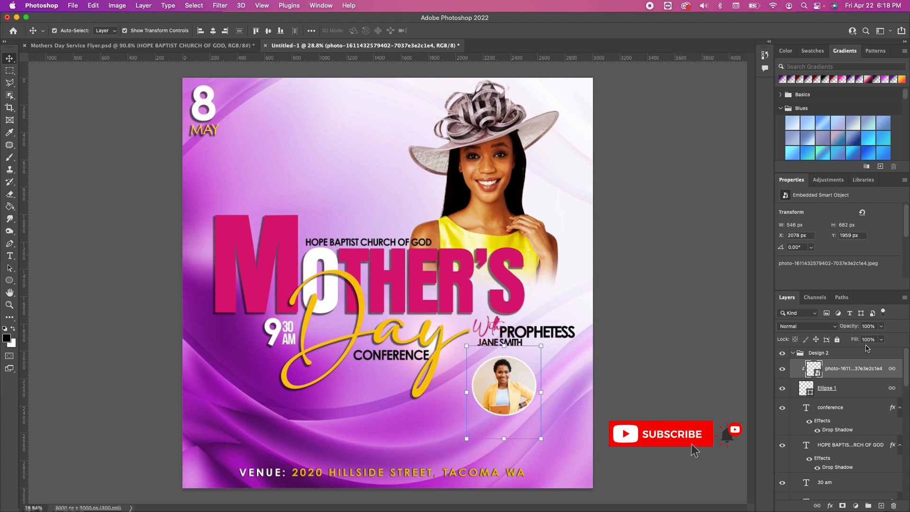